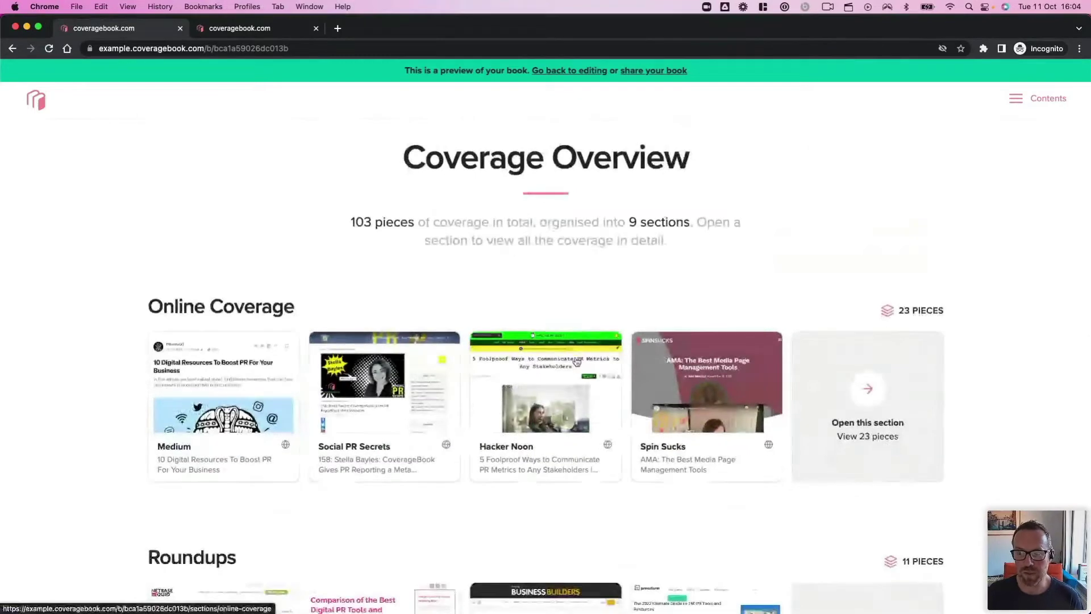
Step: Examine the LIVE Promo Book preview's coverage sections from Online Coverage to Talks & Conferences, plus its highlights, metrics summary and front cover
{"action": "scroll", "coordinate": [576, 362], "scroll_direction": "down", "scroll_amount": 3}
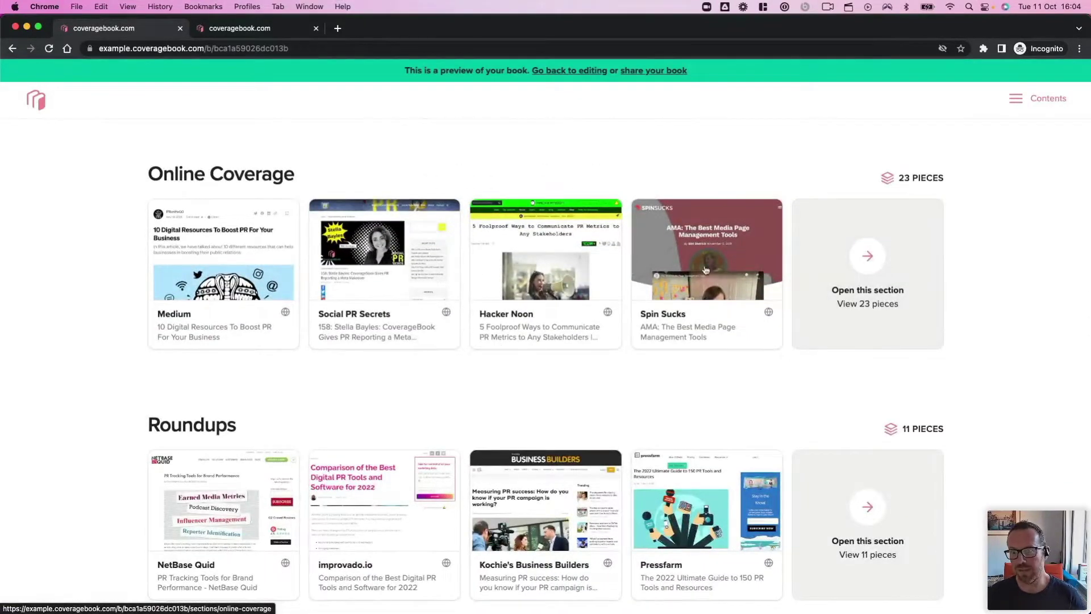
{"action": "scroll", "coordinate": [668, 422], "scroll_direction": "down", "scroll_amount": 5}
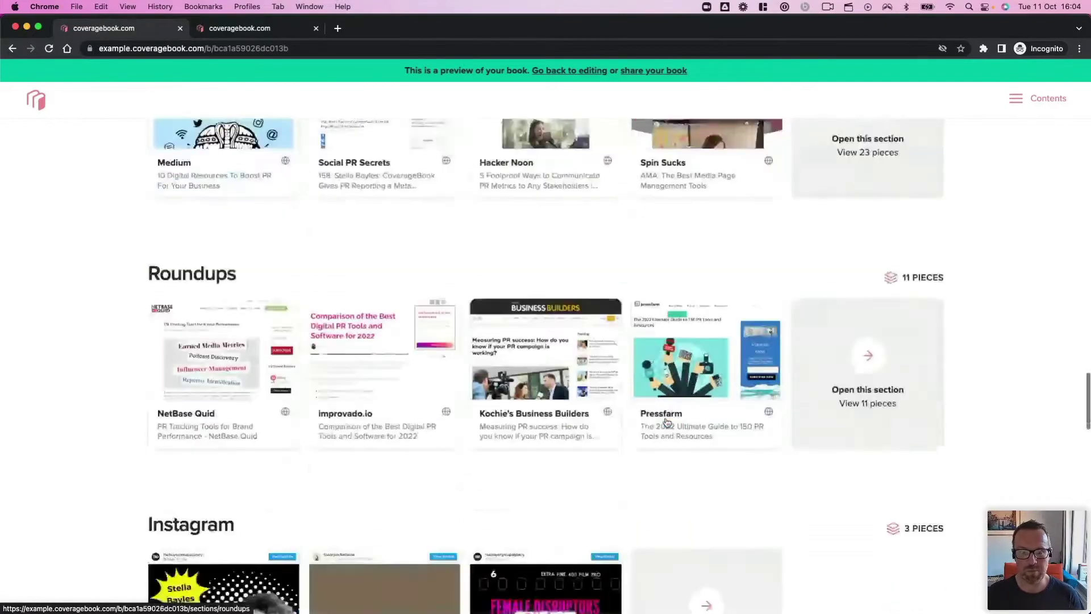
{"action": "scroll", "coordinate": [667, 421], "scroll_direction": "up", "scroll_amount": 4}
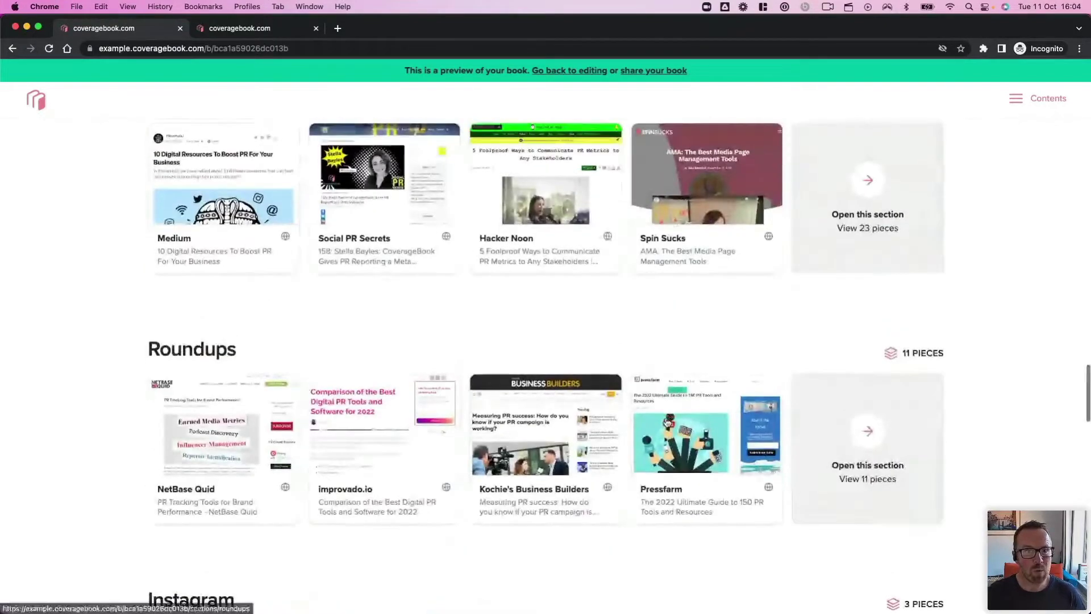
{"action": "scroll", "coordinate": [667, 422], "scroll_direction": "up", "scroll_amount": 1}
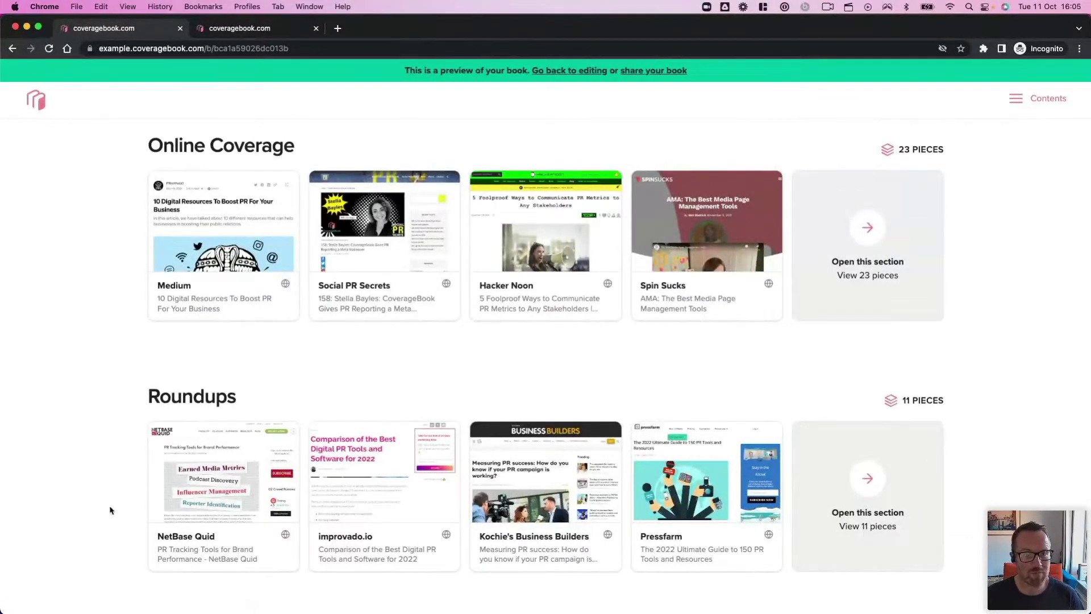
{"action": "scroll", "coordinate": [111, 510], "scroll_direction": "down", "scroll_amount": 8}
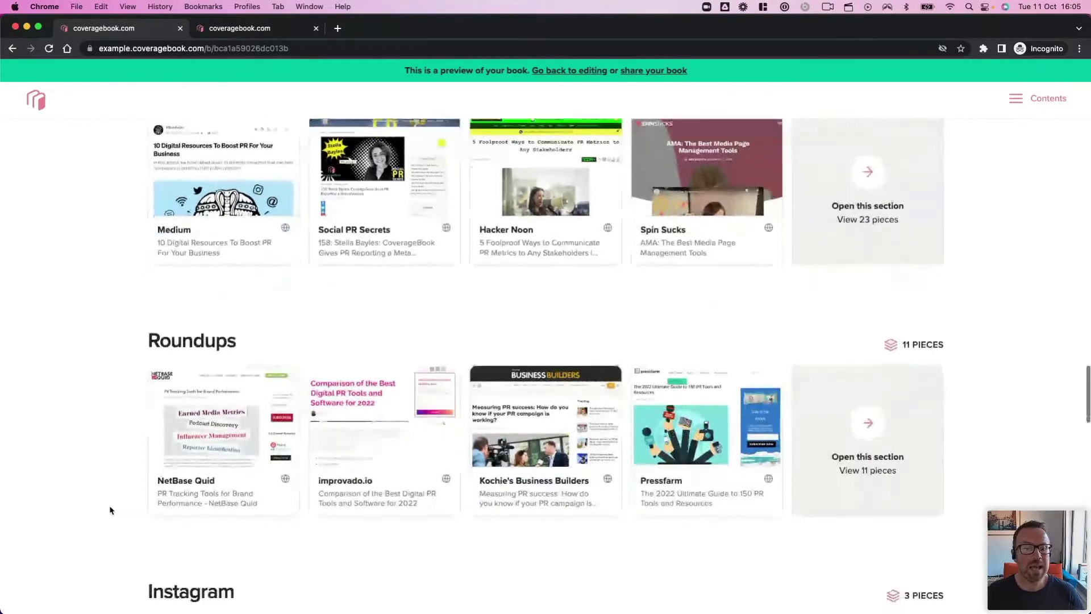
{"action": "scroll", "coordinate": [110, 510], "scroll_direction": "down", "scroll_amount": 7}
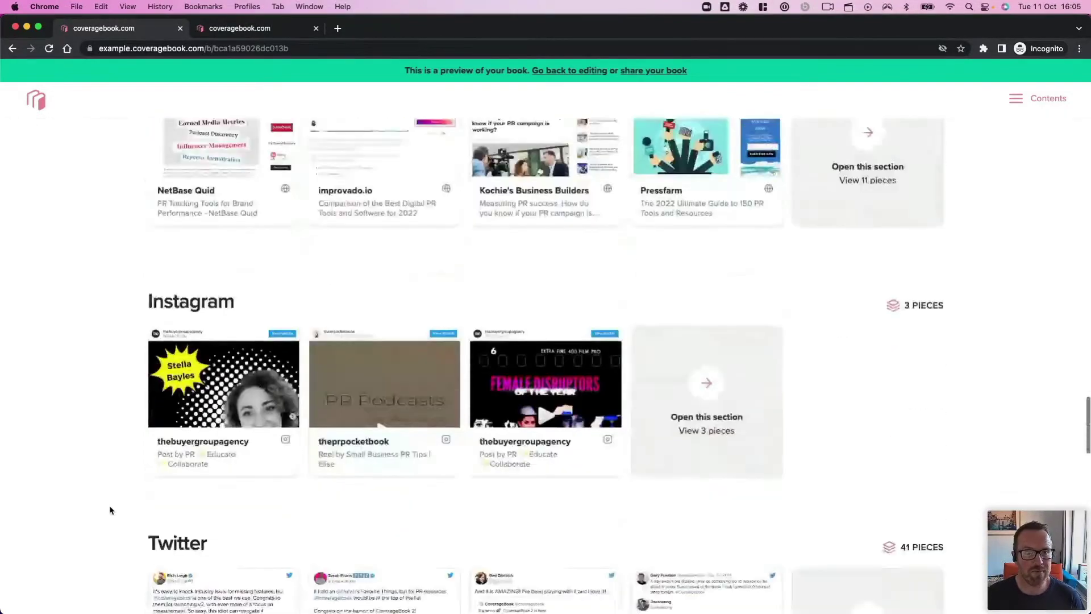
{"action": "scroll", "coordinate": [111, 509], "scroll_direction": "down", "scroll_amount": 13}
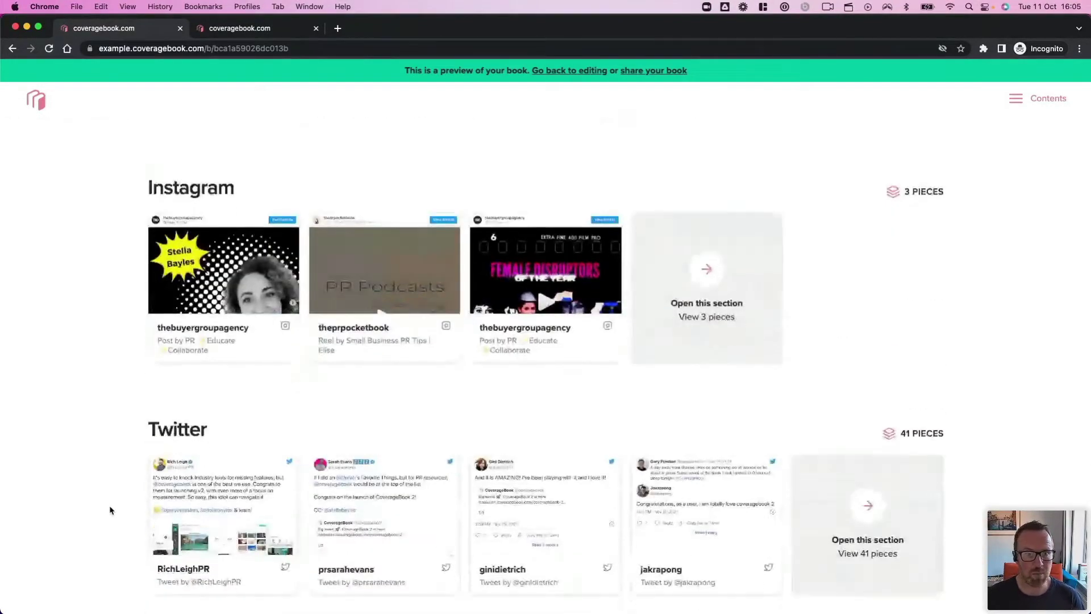
{"action": "scroll", "coordinate": [111, 509], "scroll_direction": "down", "scroll_amount": 20}
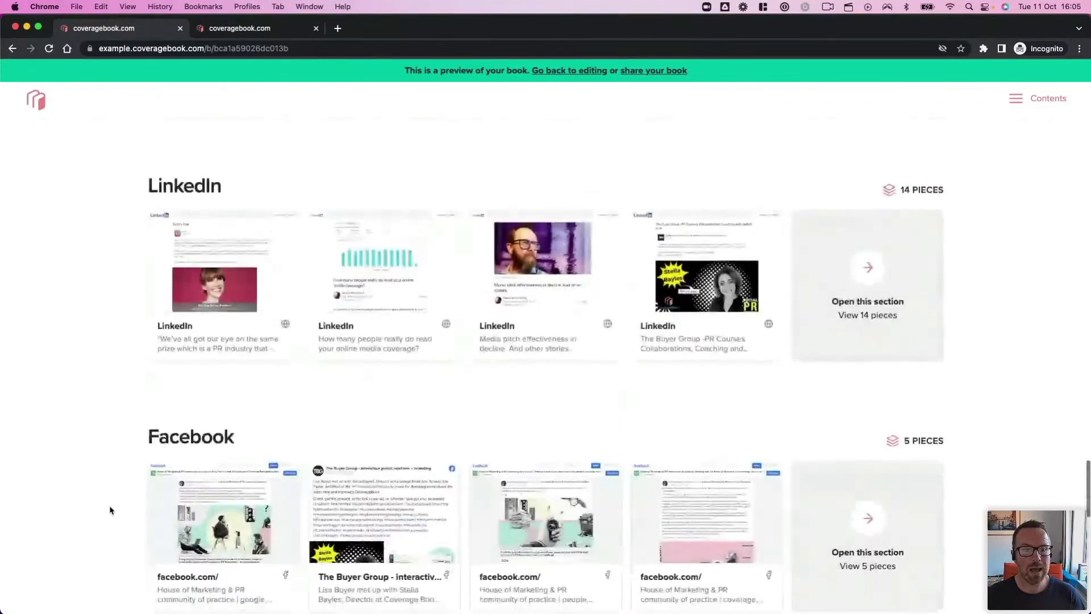
{"action": "scroll", "coordinate": [111, 510], "scroll_direction": "down", "scroll_amount": 5}
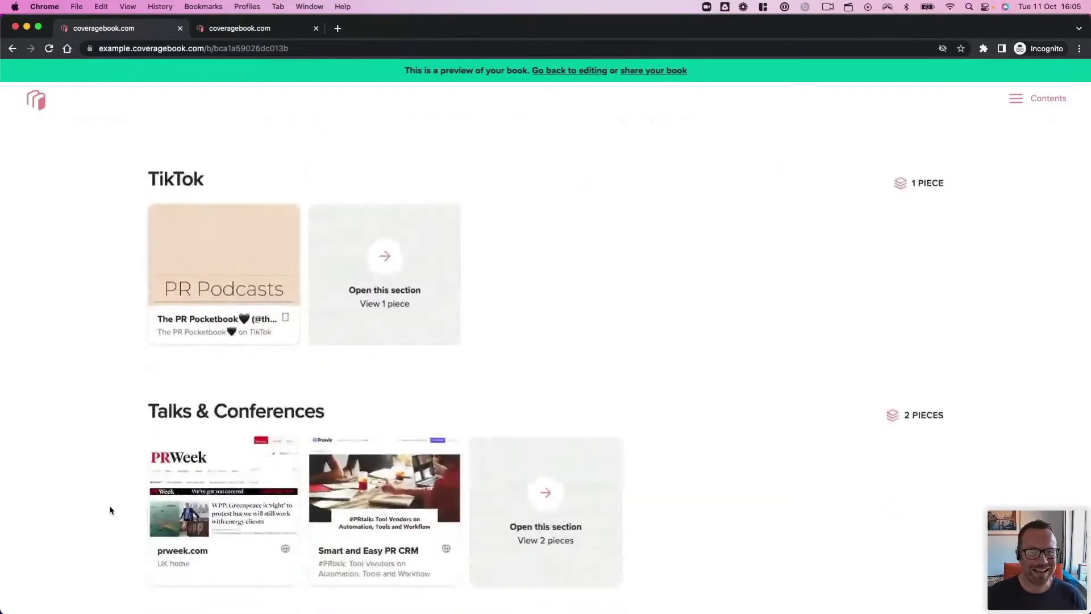
{"action": "scroll", "coordinate": [111, 510], "scroll_direction": "up", "scroll_amount": 20}
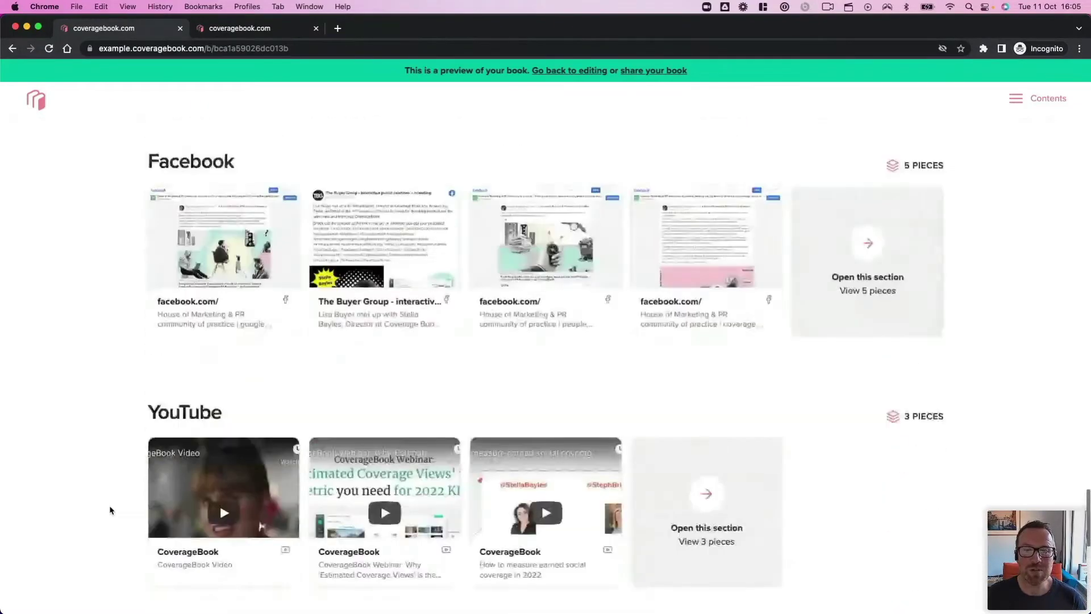
{"action": "scroll", "coordinate": [111, 516], "scroll_direction": "up", "scroll_amount": 20}
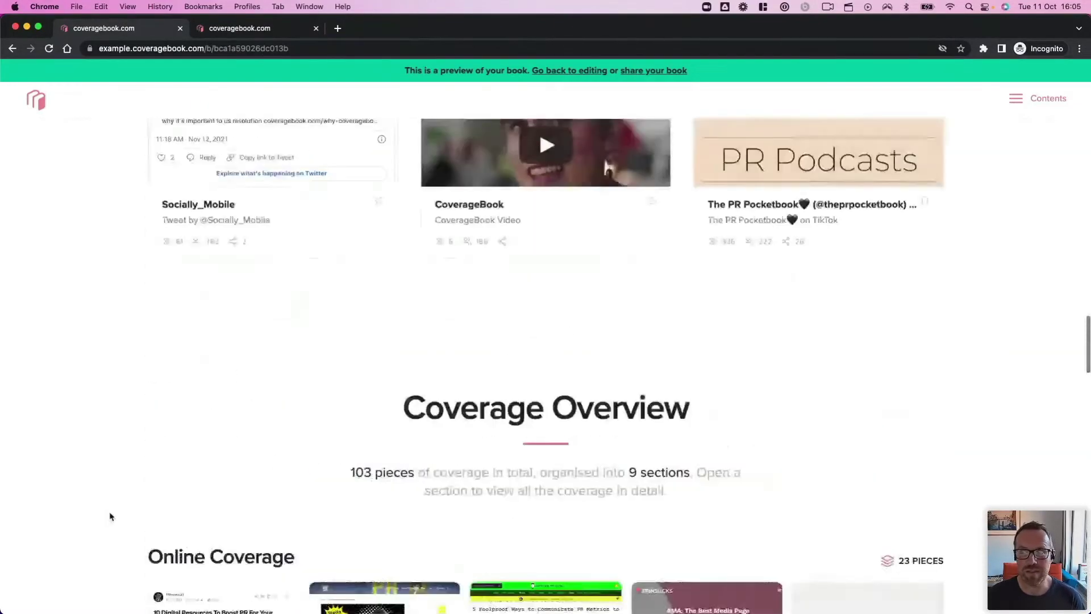
{"action": "scroll", "coordinate": [111, 516], "scroll_direction": "up", "scroll_amount": 20}
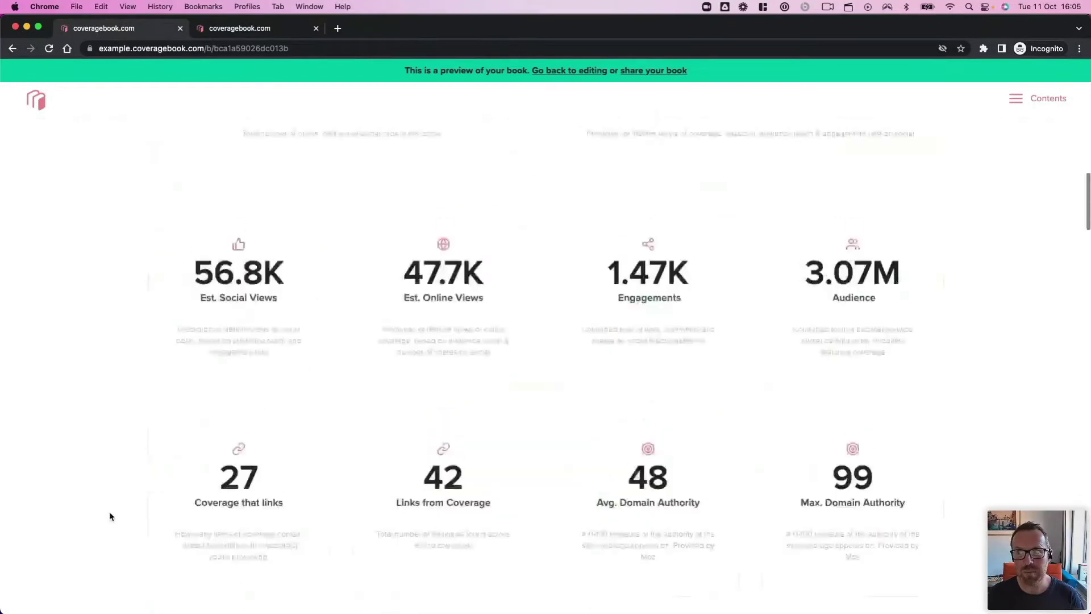
{"action": "scroll", "coordinate": [111, 516], "scroll_direction": "up", "scroll_amount": 15}
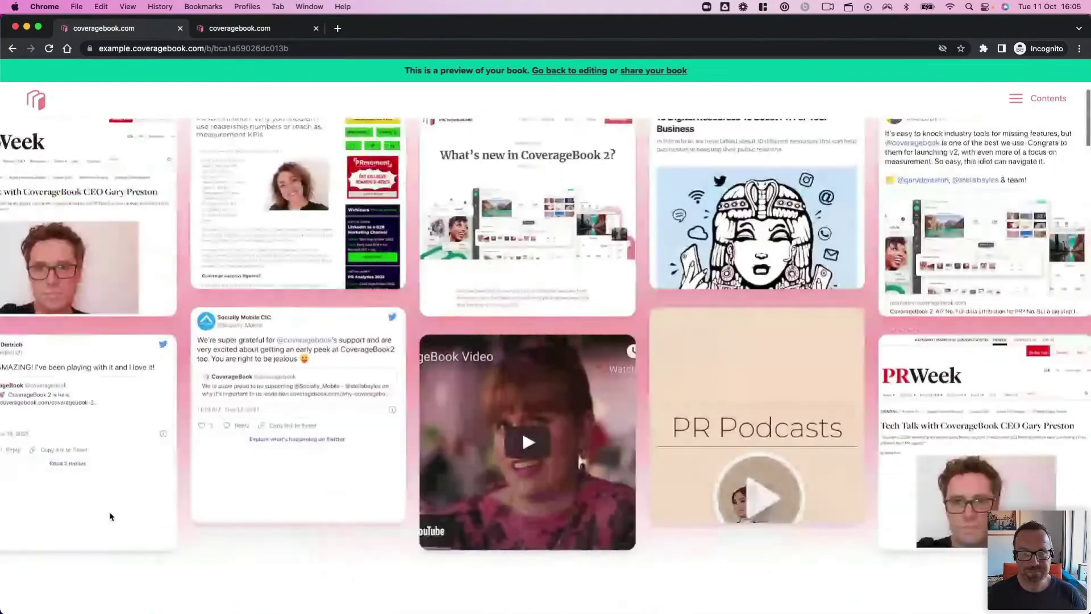
{"action": "scroll", "coordinate": [111, 516], "scroll_direction": "up", "scroll_amount": 2}
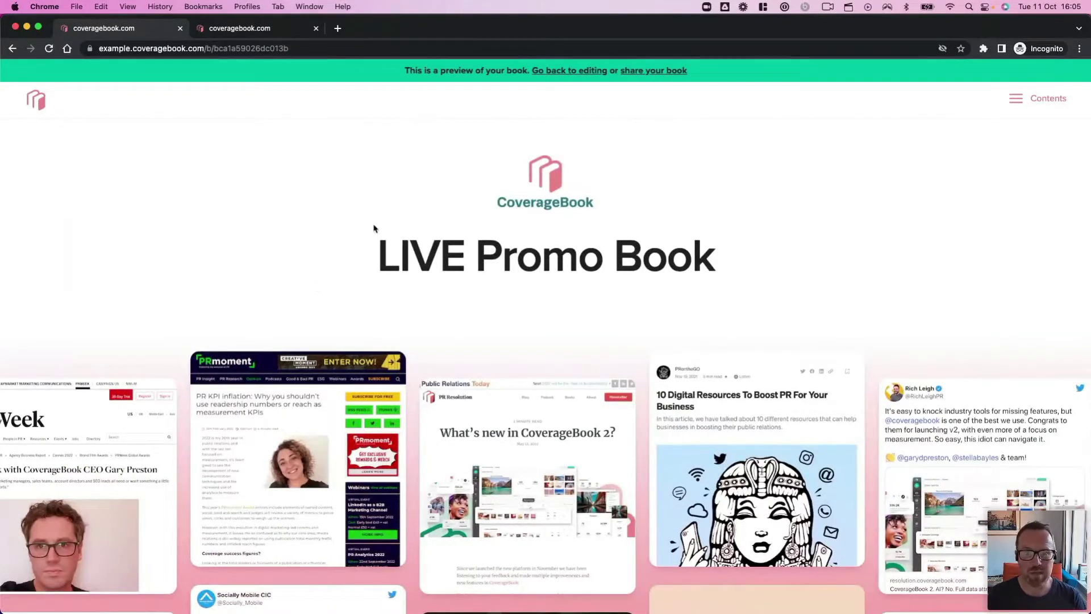
Step: Leave the book preview for the list of all books and create a new book named Test Book with coverage import
{"action": "left_click", "coordinate": [557, 71]}
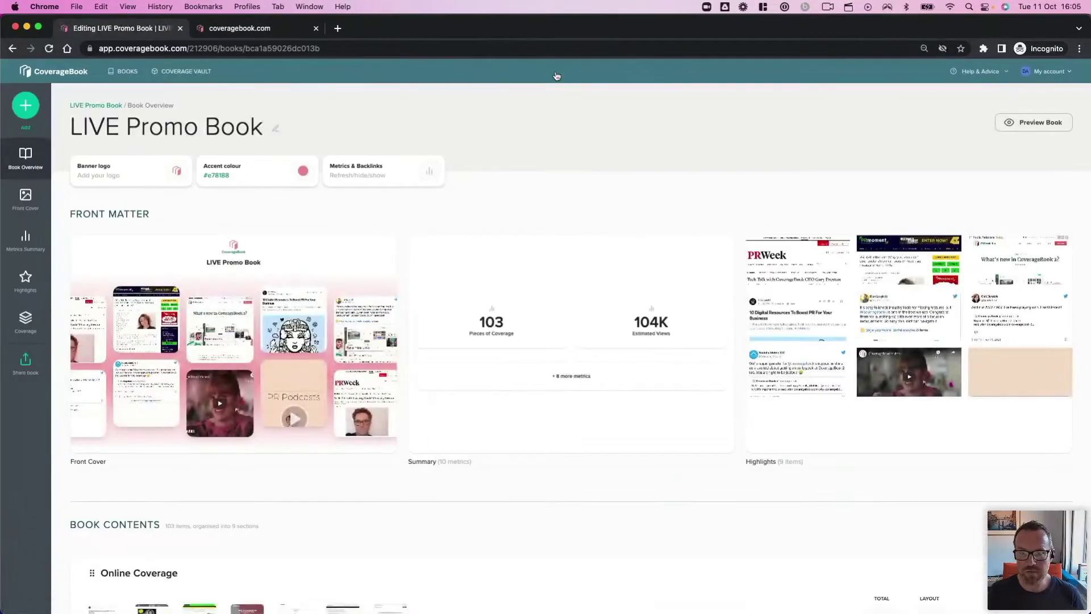
{"action": "left_click", "coordinate": [127, 72]}
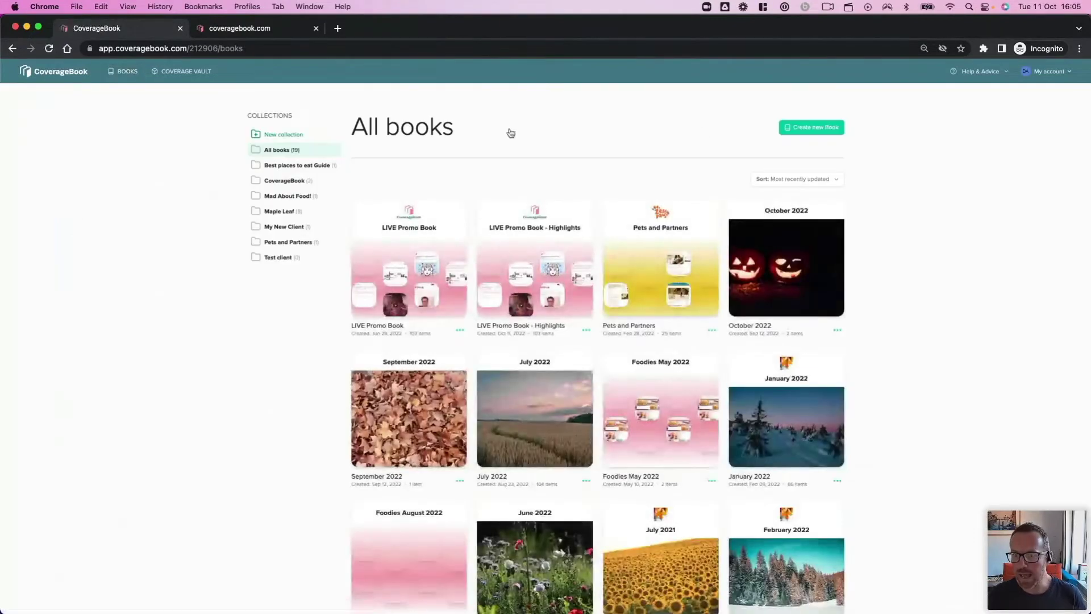
{"action": "left_click", "coordinate": [811, 128]}
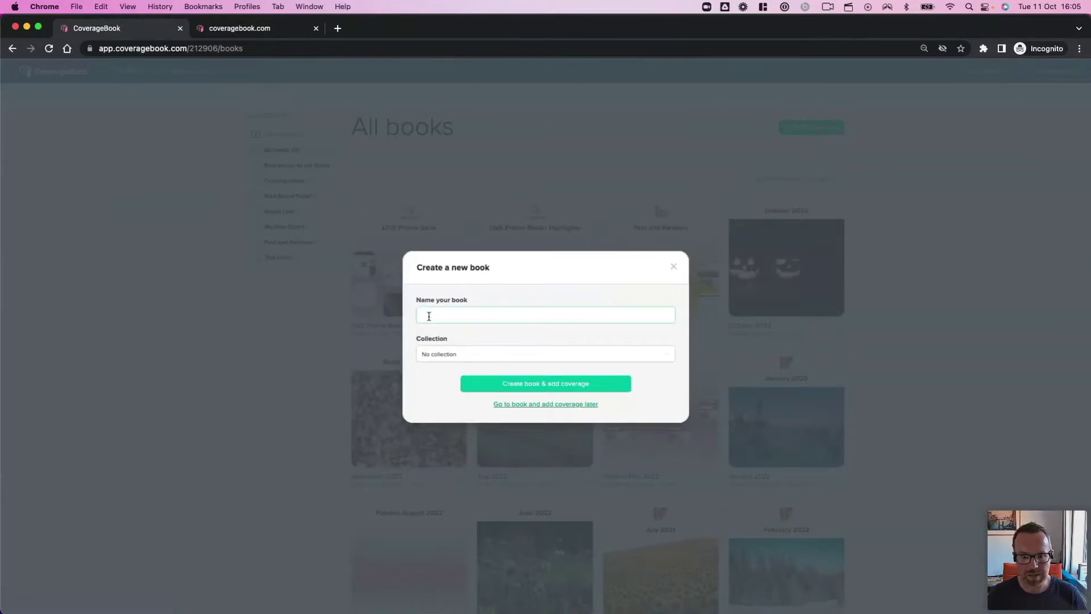
{"action": "type", "text": "Test Book"}
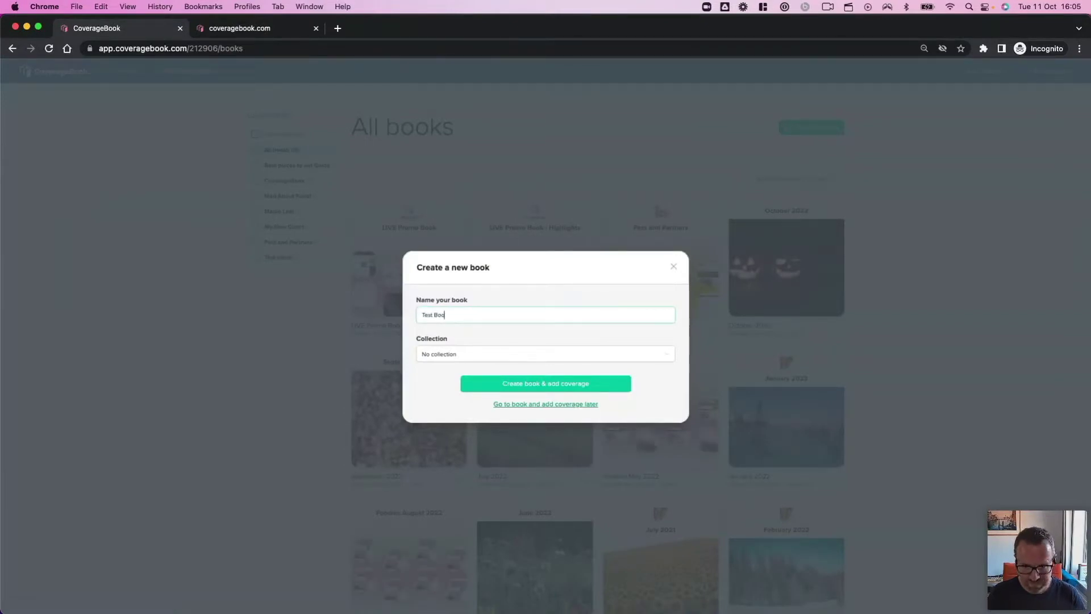
{"action": "left_click", "coordinate": [492, 389]}
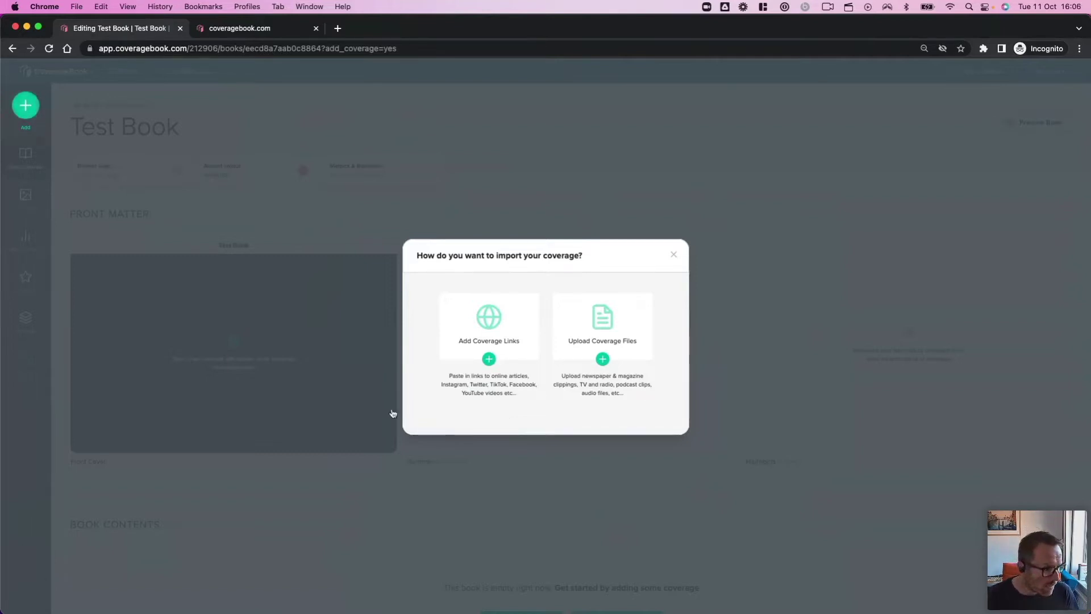
Step: Choose to import coverage by links and paste the copied online article URLs
{"action": "key", "text": "super+Tab"}
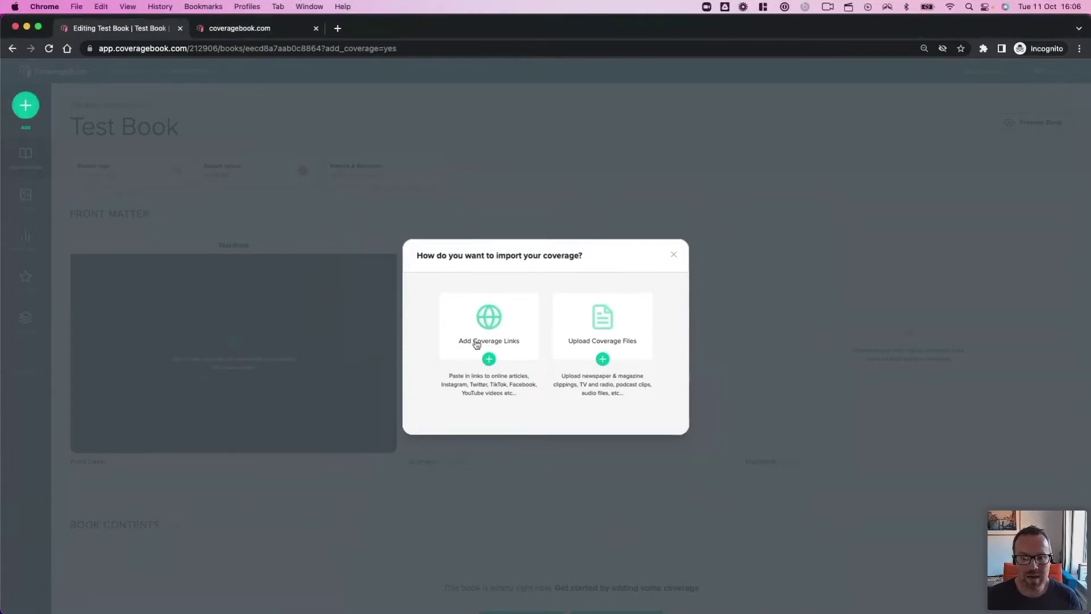
{"action": "left_click", "coordinate": [476, 341]}
{"action": "left_click", "coordinate": [480, 298]}
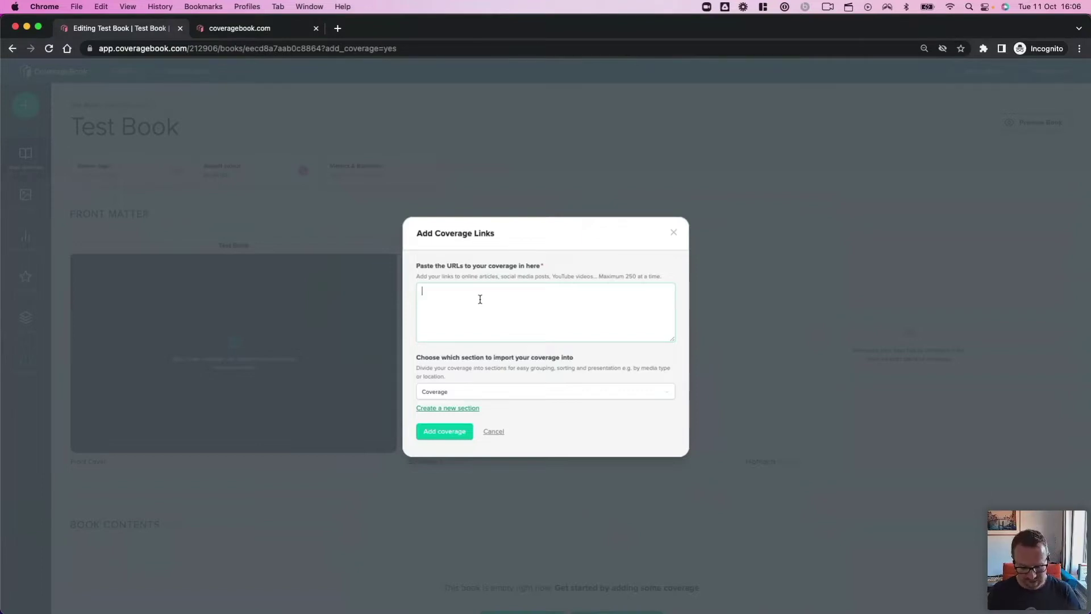
{"action": "key", "text": "super+v"}
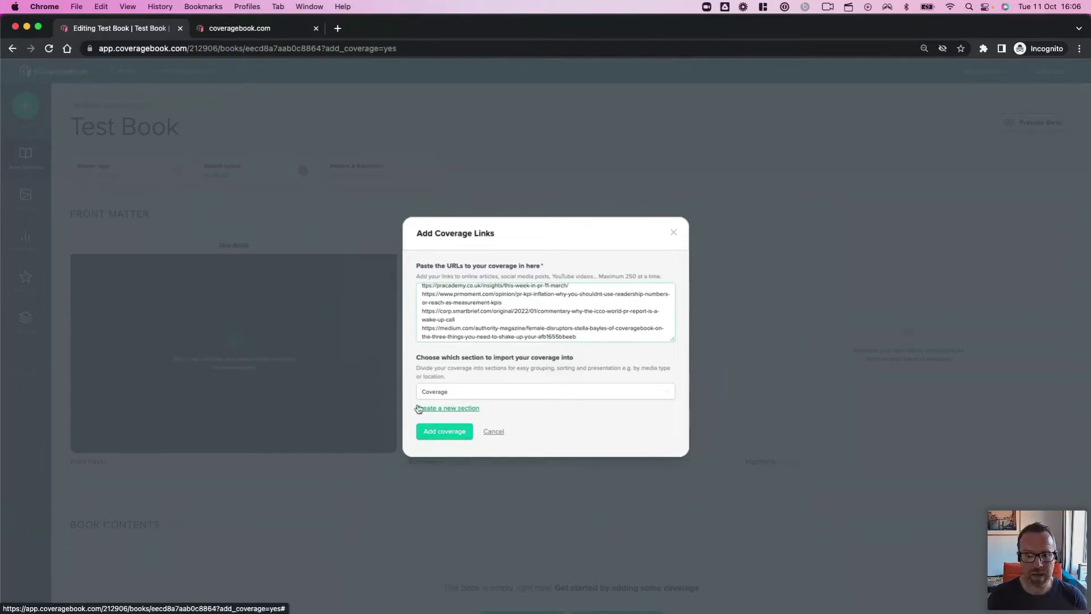
Step: Create a section named Online Coverage for the pasted links and import the coverage into it
{"action": "left_click", "coordinate": [456, 409]}
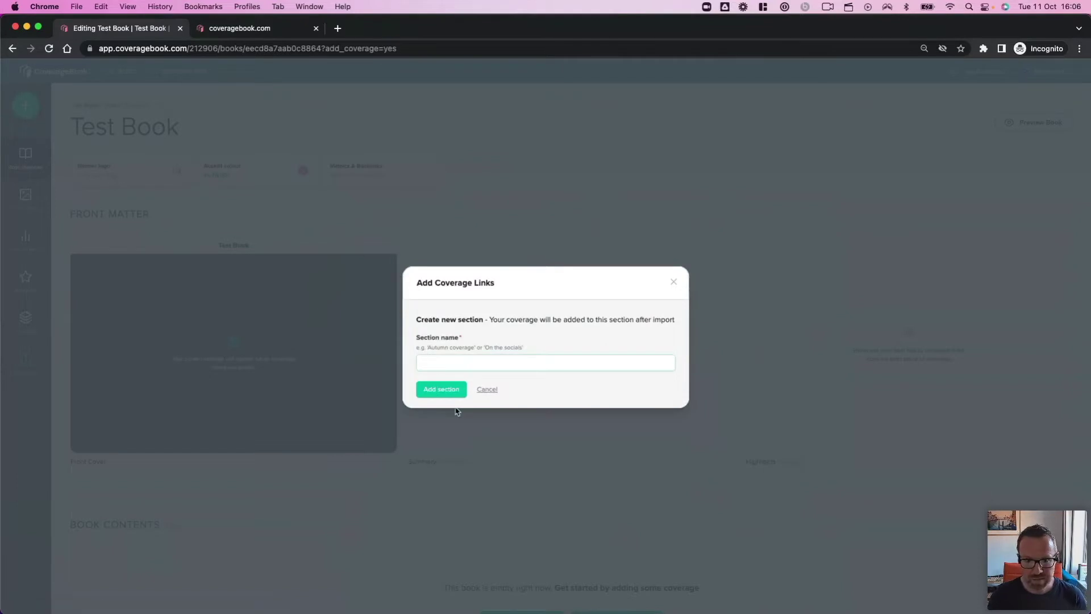
{"action": "type", "text": "online"}
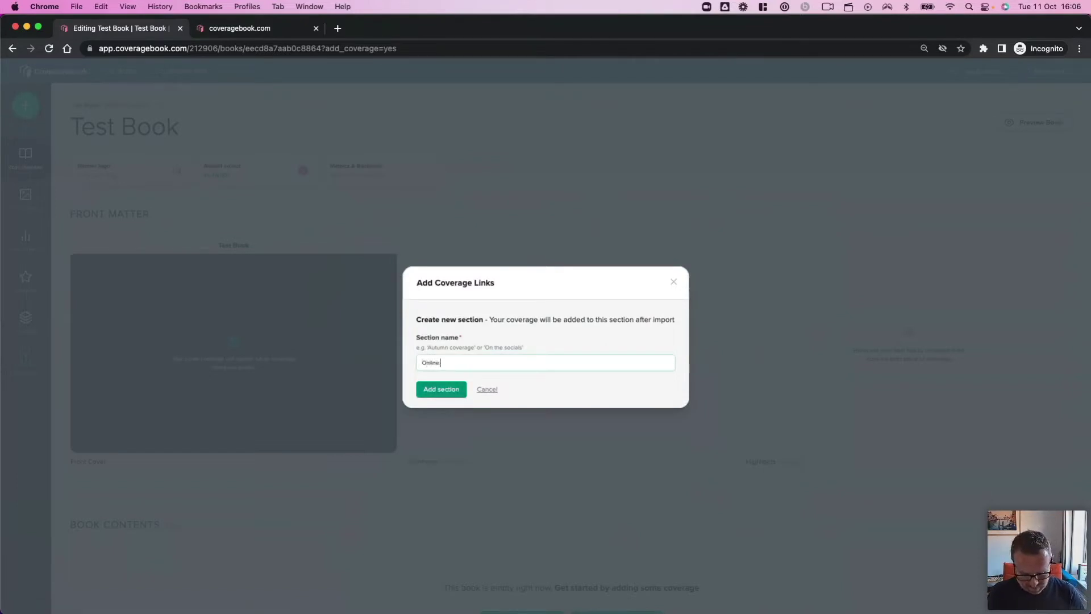
{"action": "type", "text": " Coverage"}
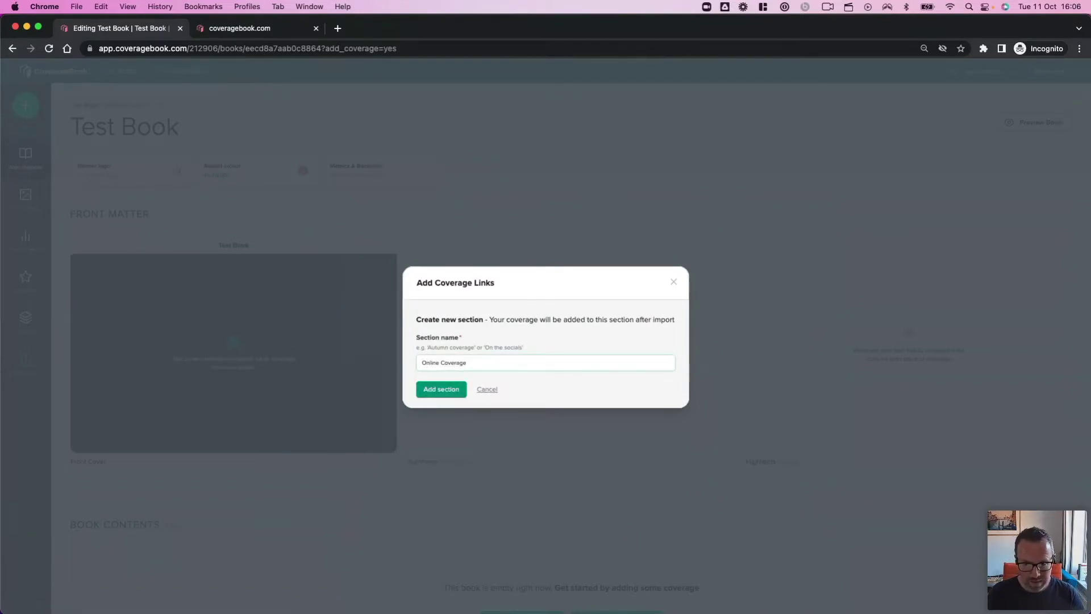
{"action": "left_click", "coordinate": [430, 395]}
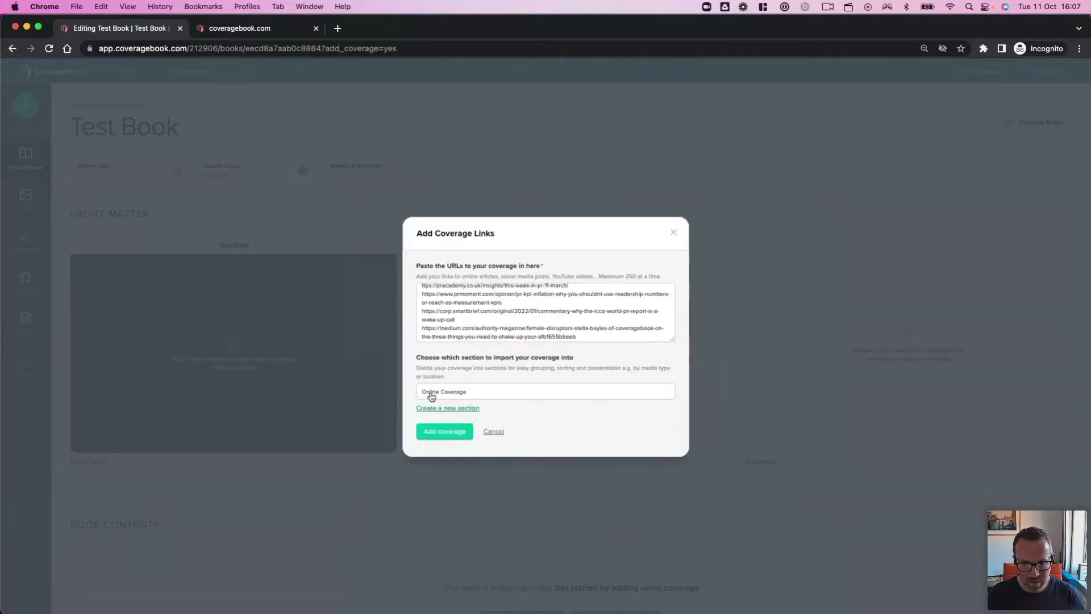
{"action": "left_click", "coordinate": [427, 432]}
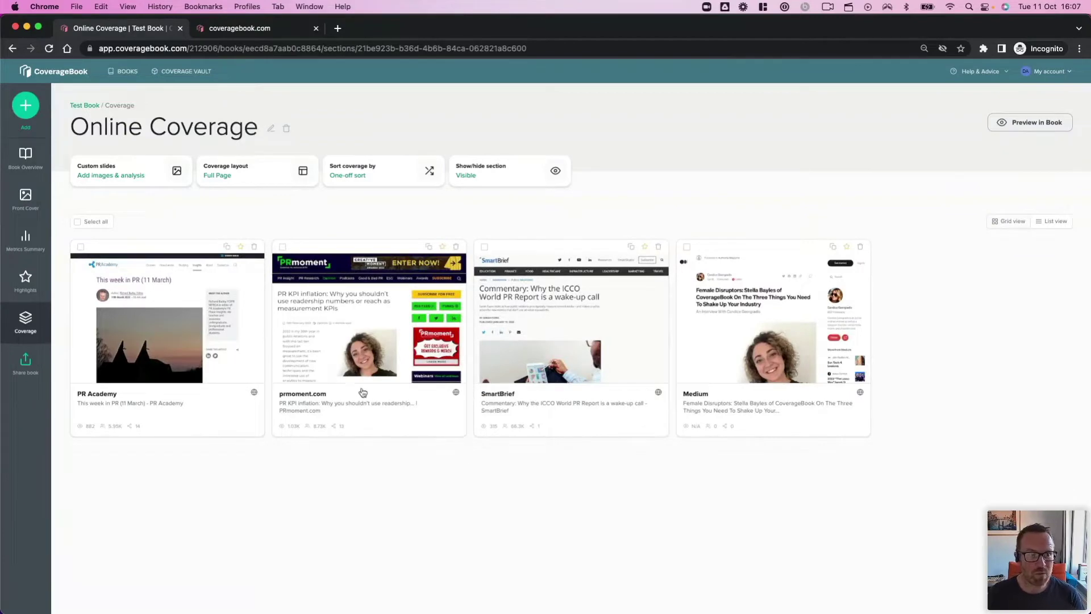
Step: Start another coverage link import in Test Book and paste the copied PR tools article URLs
{"action": "left_click", "coordinate": [25, 109]}
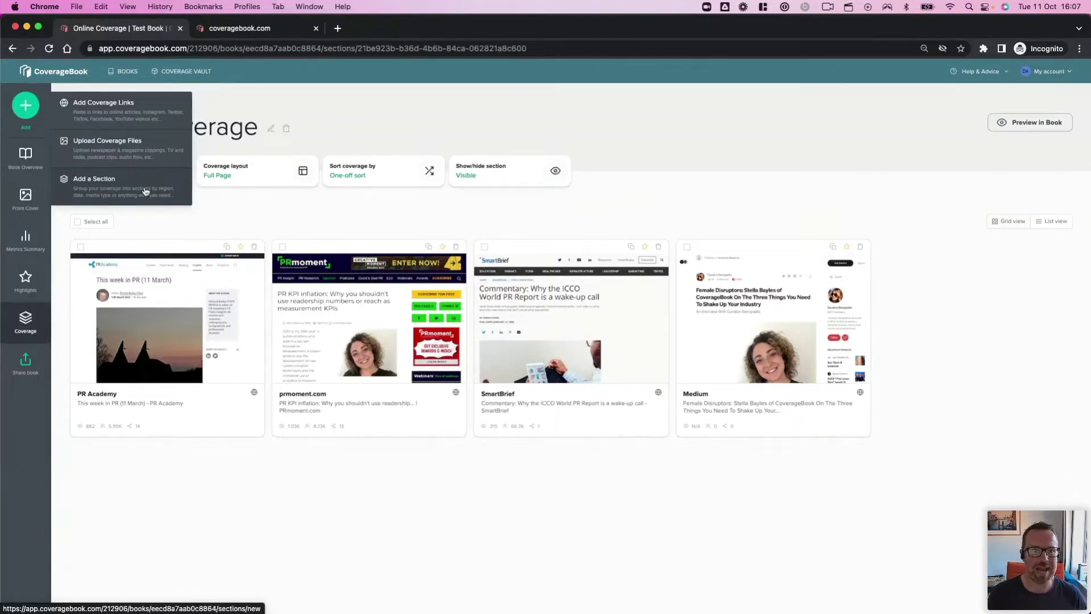
{"action": "left_click", "coordinate": [99, 115]}
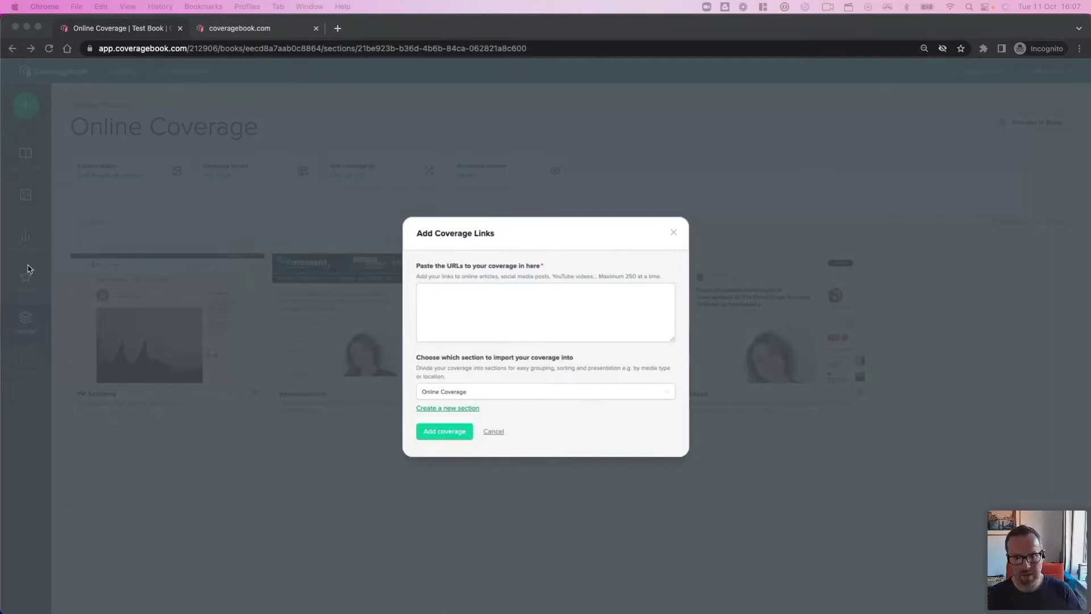
{"action": "left_click", "coordinate": [464, 318]}
{"action": "key", "text": "super+v"}
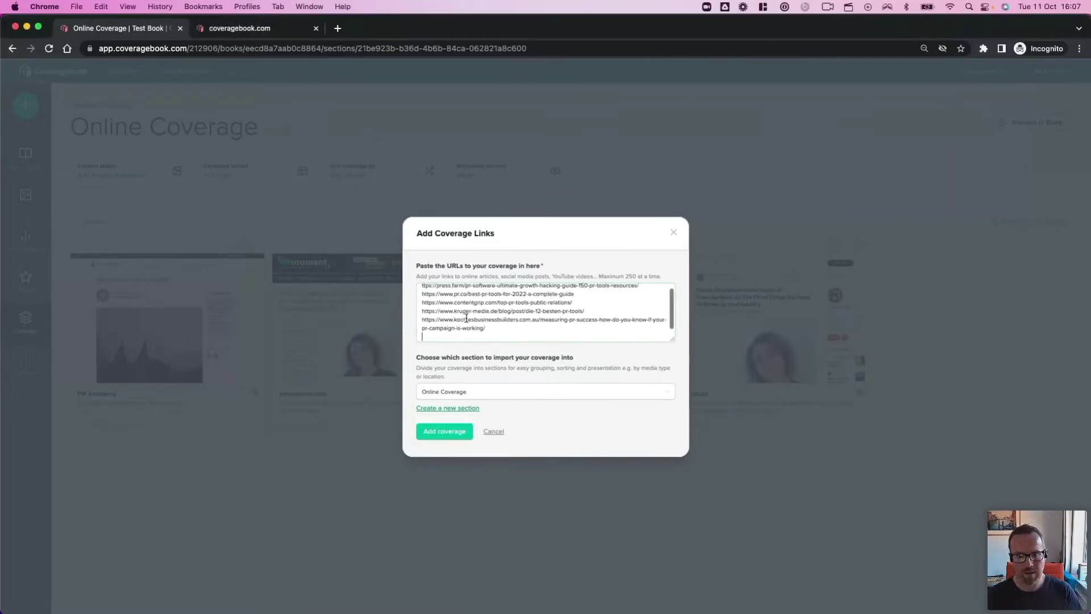
Step: Create a section named Roundups for the new links and import the coverage into it
{"action": "left_click", "coordinate": [439, 409]}
{"action": "type", "text": "R"}
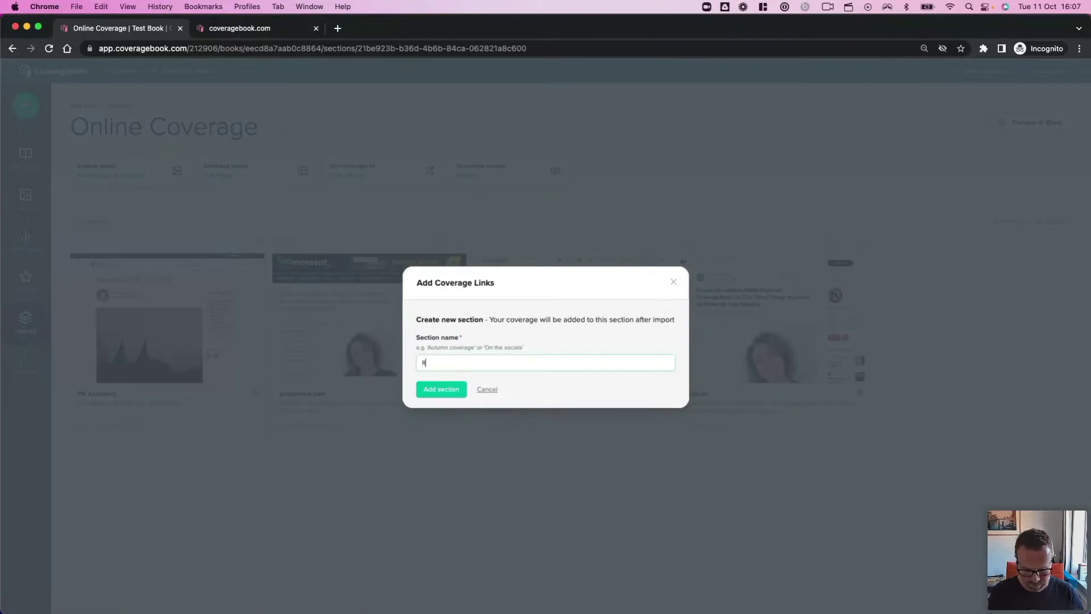
{"action": "type", "text": "oundups"}
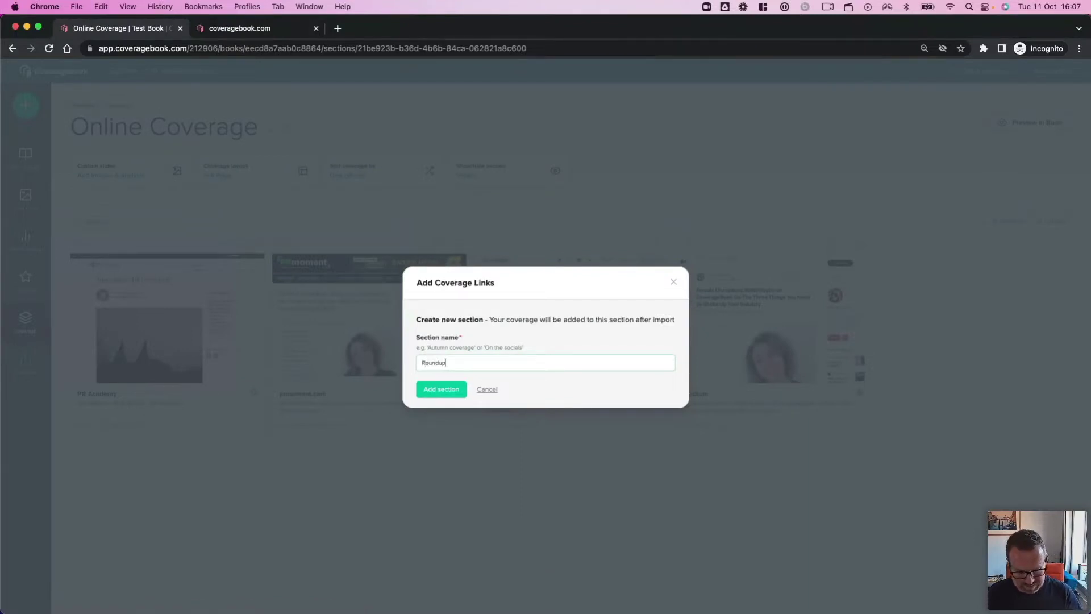
{"action": "left_click", "coordinate": [449, 391]}
{"action": "left_click", "coordinate": [444, 431]}
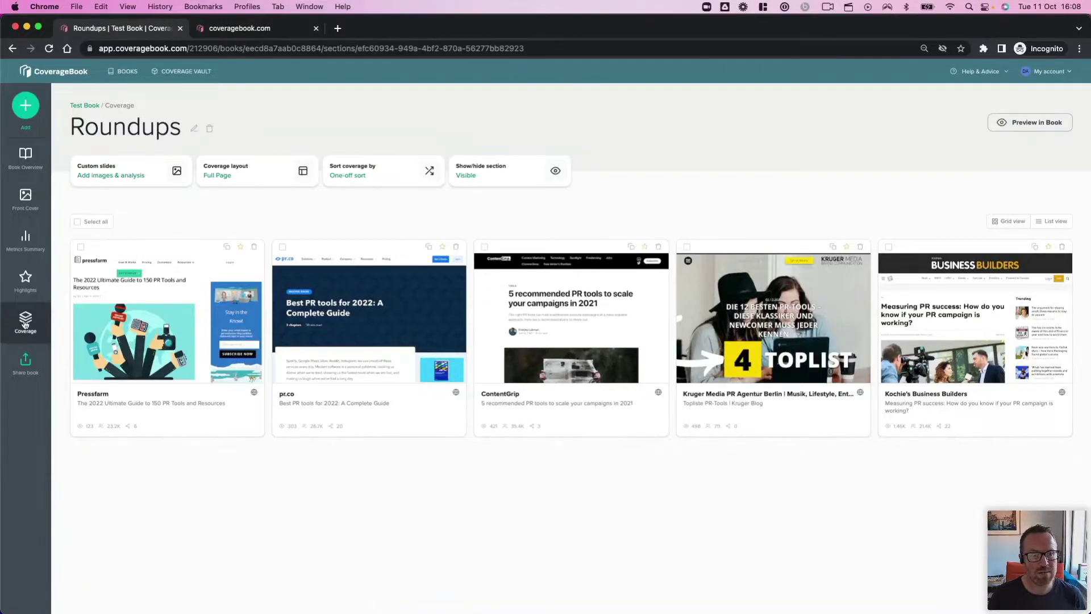
Step: Look over the book's list of coverage sections and open the Test Book overview
{"action": "mouse_move", "coordinate": [25, 323]}
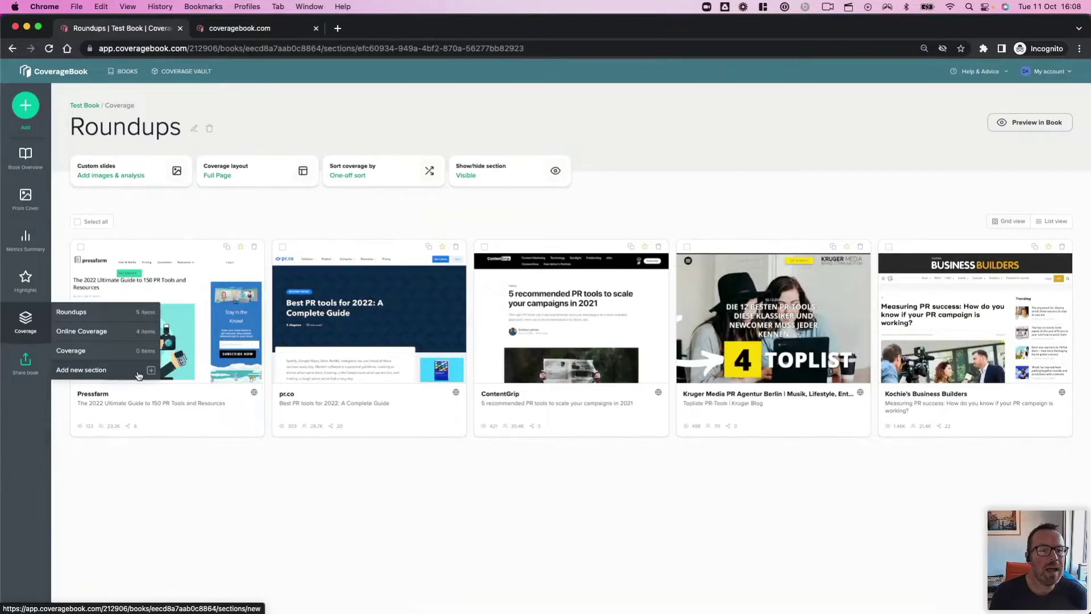
{"action": "left_click", "coordinate": [26, 156]}
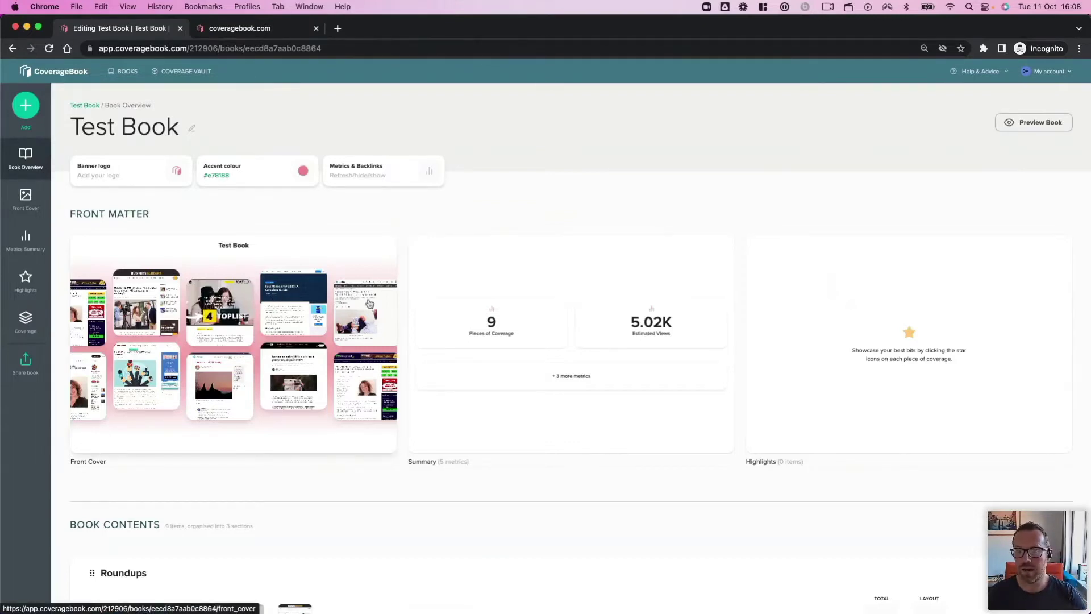
Step: Leave Test Book and open LIVE Promo Book from the list of all books
{"action": "scroll", "coordinate": [517, 414], "scroll_direction": "down", "scroll_amount": 6}
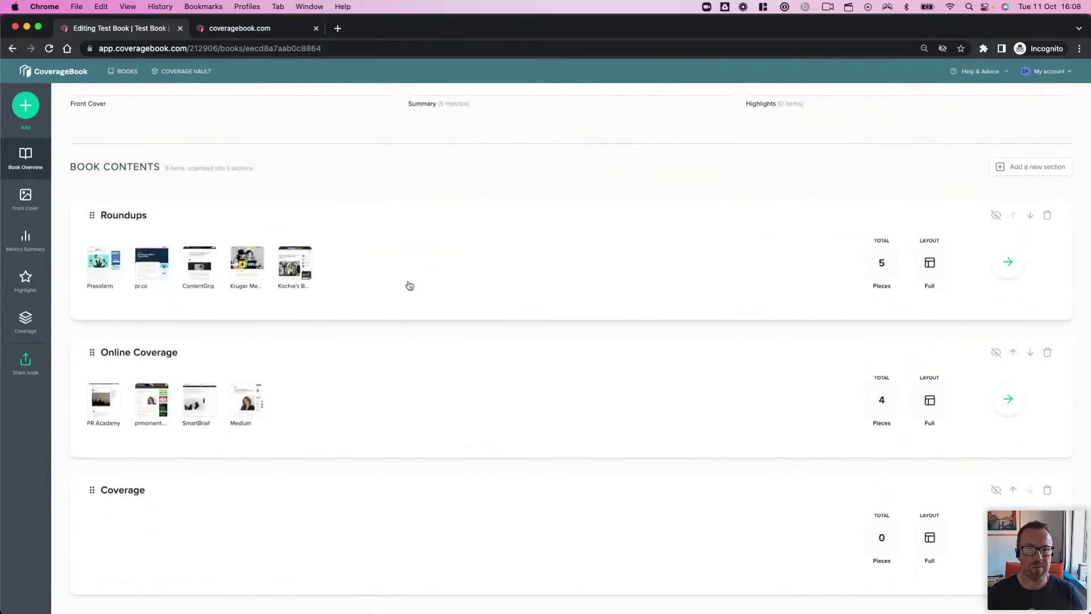
{"action": "scroll", "coordinate": [351, 140], "scroll_direction": "up", "scroll_amount": 7}
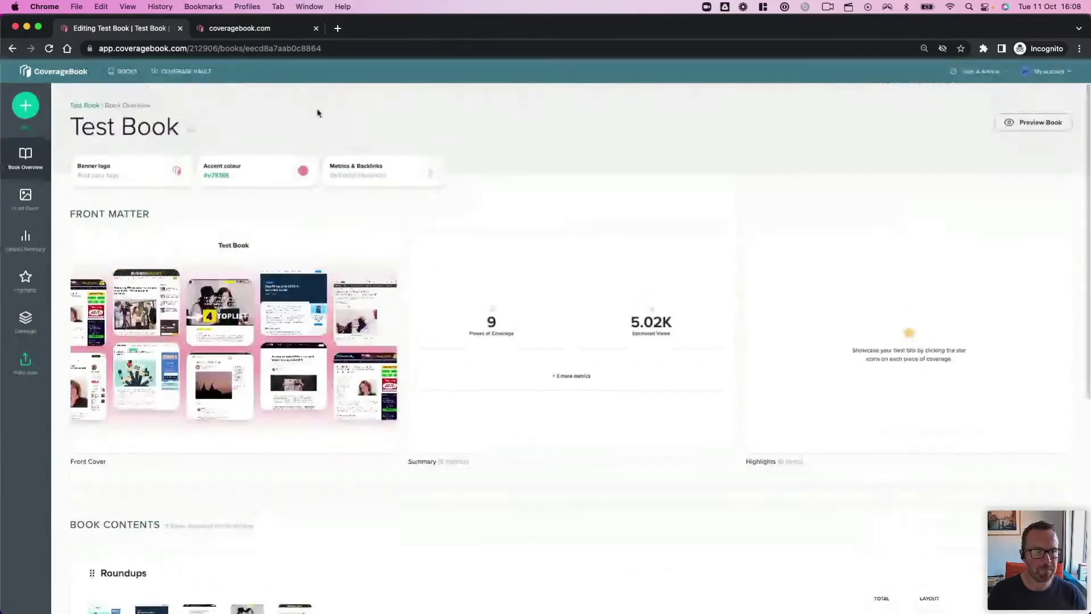
{"action": "left_click", "coordinate": [122, 71]}
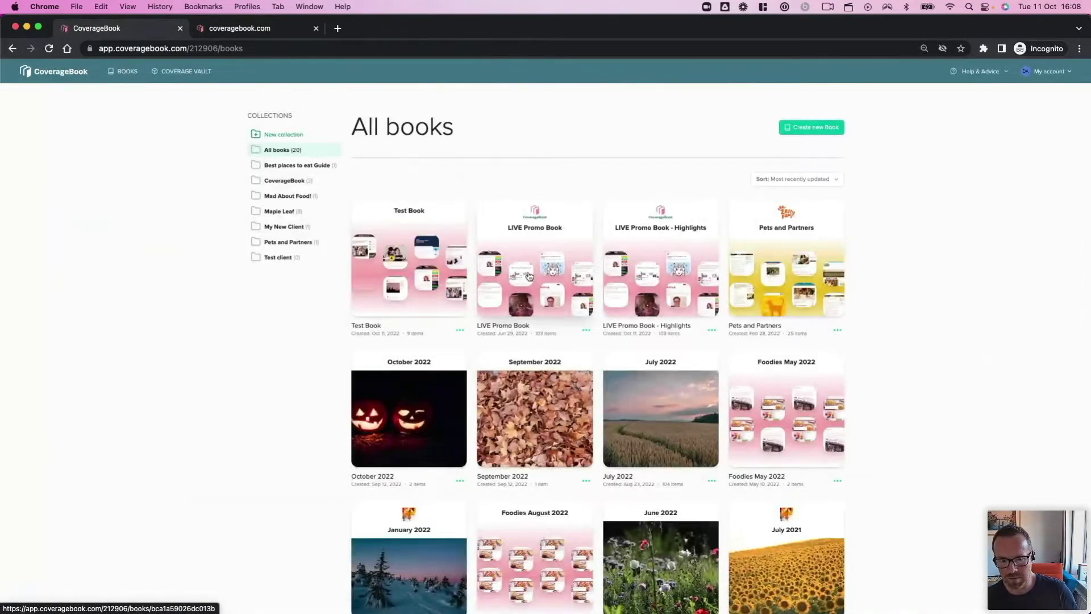
{"action": "left_click", "coordinate": [529, 276]}
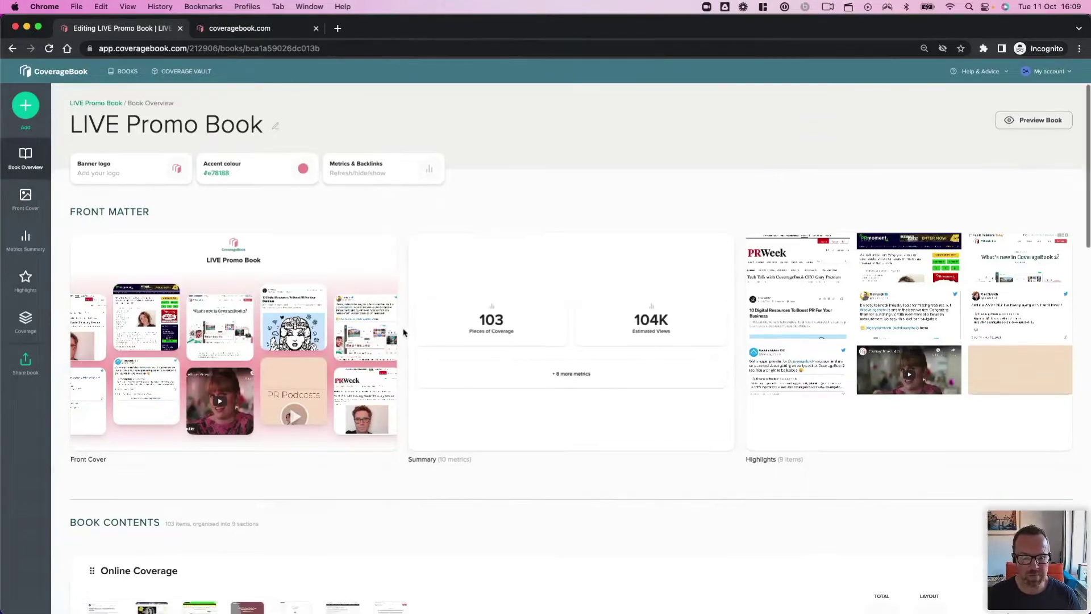
Step: Look through the coverage sections listed in the contents of LIVE Promo Book
{"action": "scroll", "coordinate": [405, 333], "scroll_direction": "down", "scroll_amount": 3}
{"action": "scroll", "coordinate": [405, 332], "scroll_direction": "down", "scroll_amount": 13}
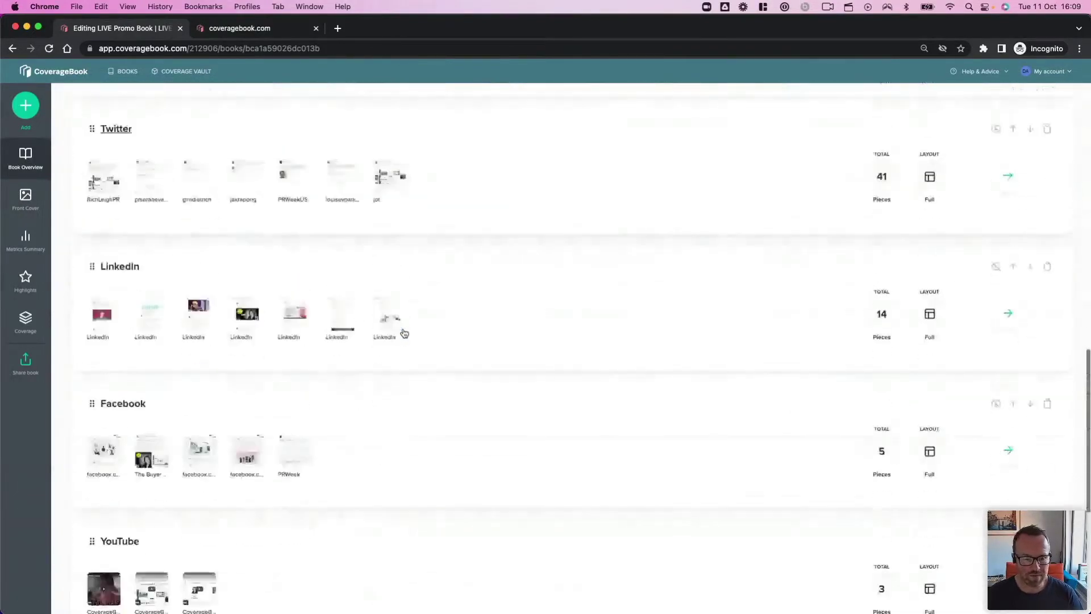
{"action": "scroll", "coordinate": [404, 332], "scroll_direction": "down", "scroll_amount": 3}
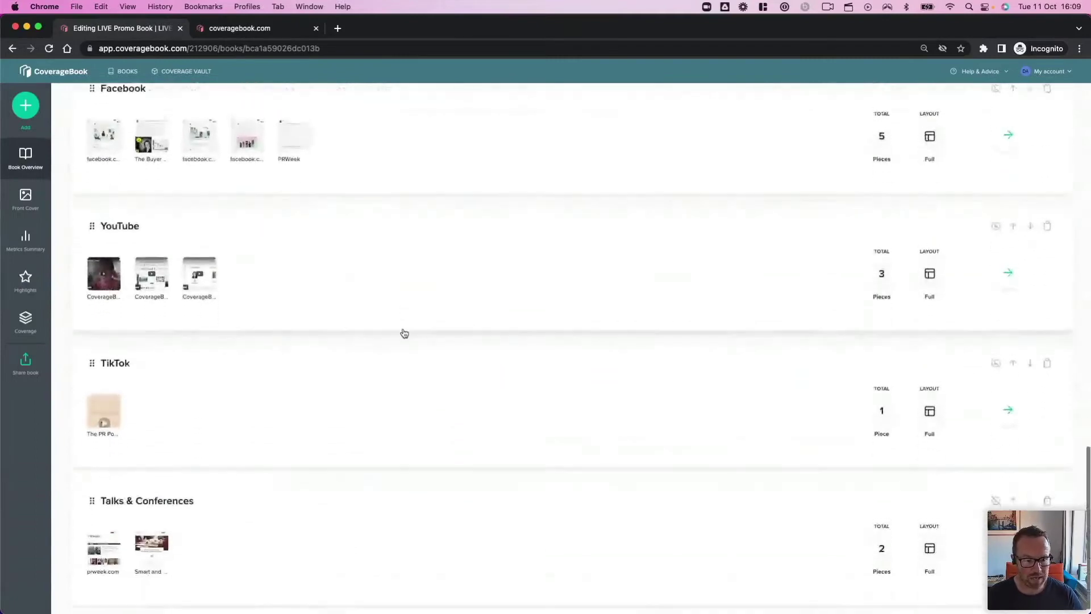
{"action": "scroll", "coordinate": [404, 332], "scroll_direction": "up", "scroll_amount": 12}
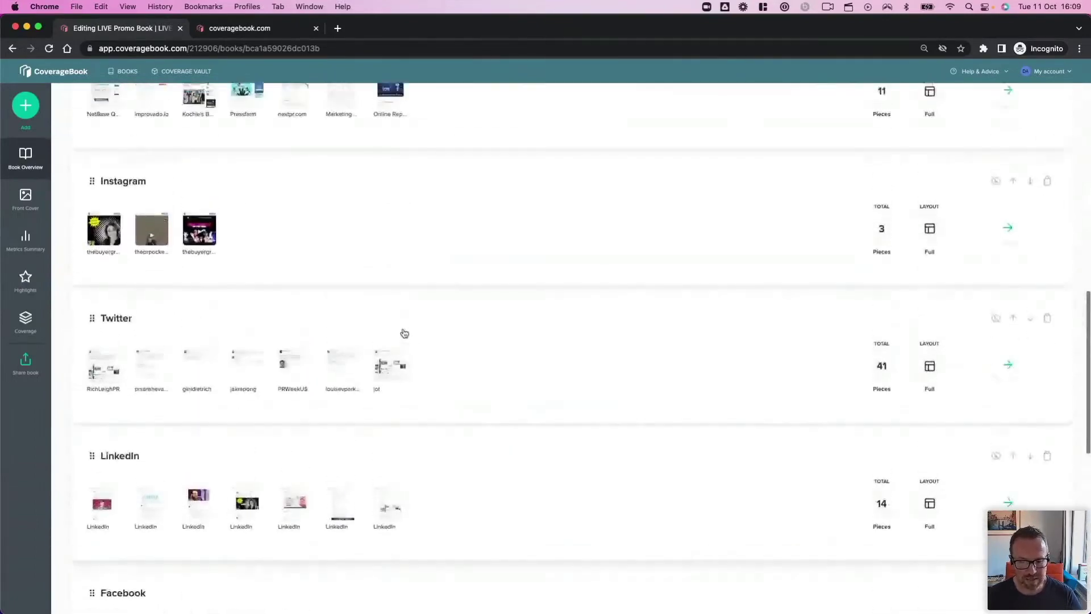
{"action": "scroll", "coordinate": [404, 332], "scroll_direction": "up", "scroll_amount": 6}
{"action": "scroll", "coordinate": [404, 332], "scroll_direction": "down", "scroll_amount": 5}
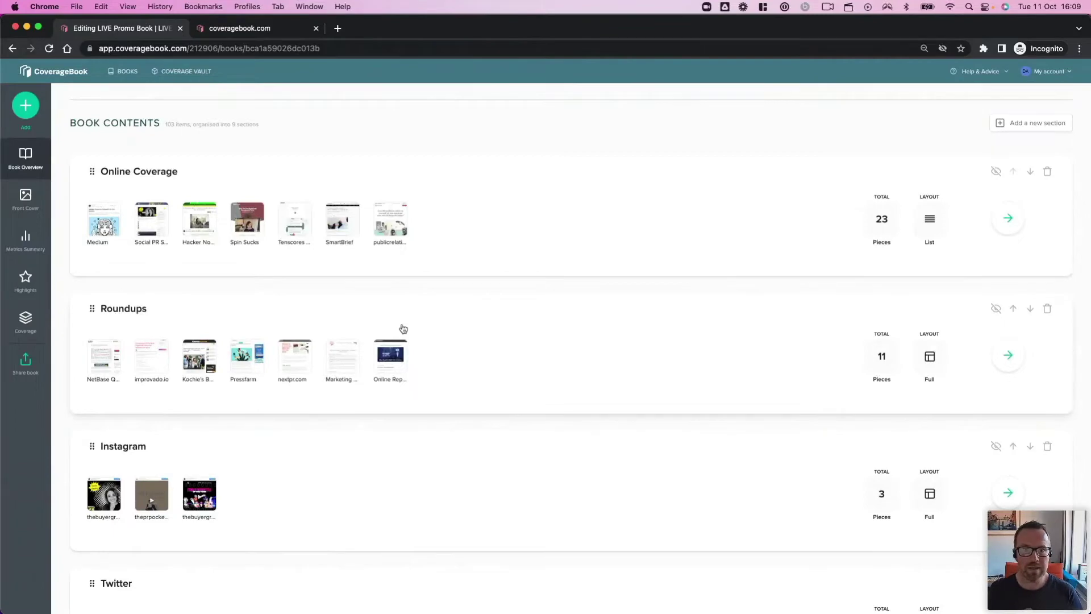
Step: Open the Online Coverage section and set its coverage layout to Full page
{"action": "left_click", "coordinate": [484, 233]}
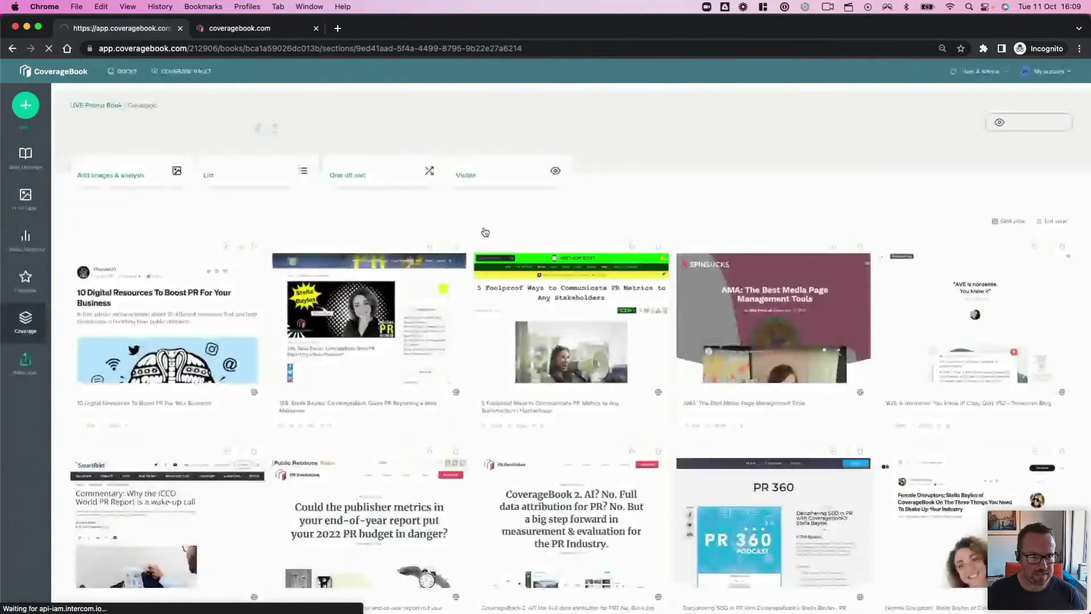
{"action": "left_click", "coordinate": [240, 176]}
{"action": "left_click", "coordinate": [459, 333]}
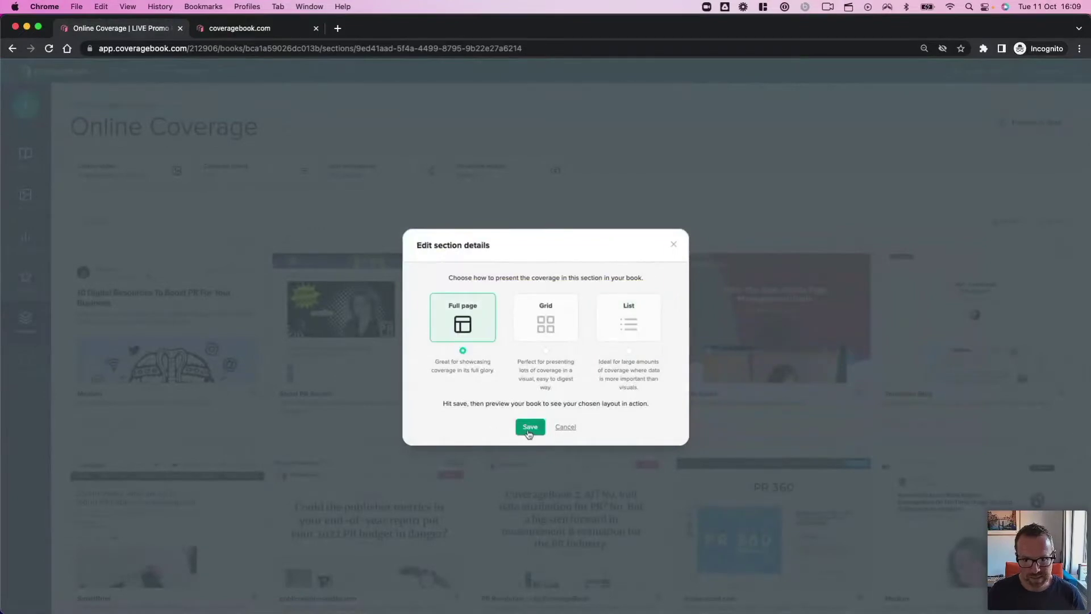
{"action": "left_click", "coordinate": [529, 427]}
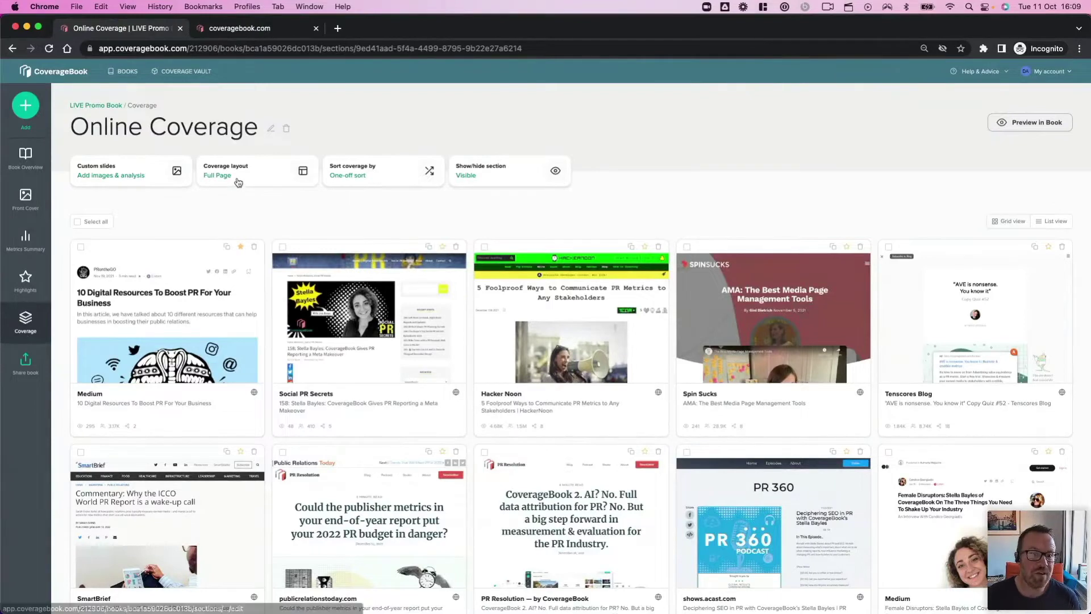
{"action": "left_click", "coordinate": [266, 174]}
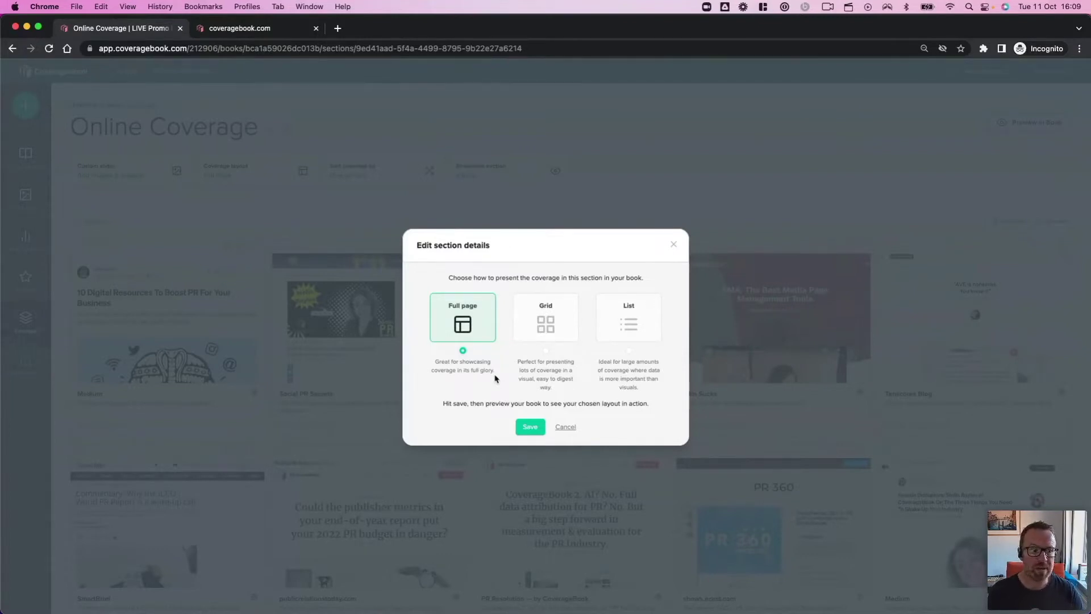
{"action": "left_click", "coordinate": [565, 427]}
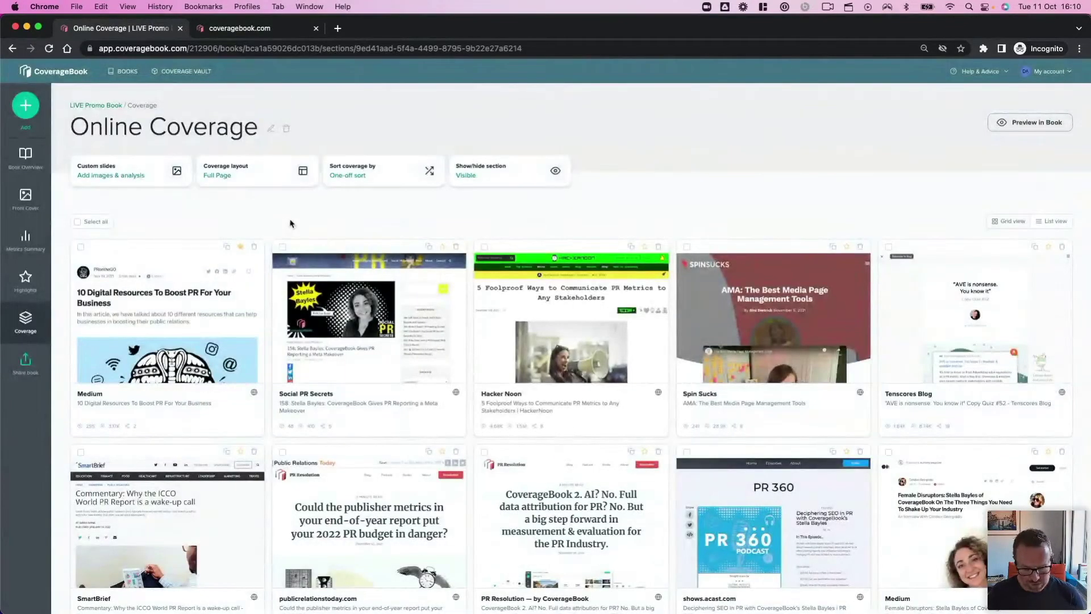
Step: Preview the Online Coverage section in the book and look through its coverage in the full-page layout
{"action": "left_click", "coordinate": [1036, 124]}
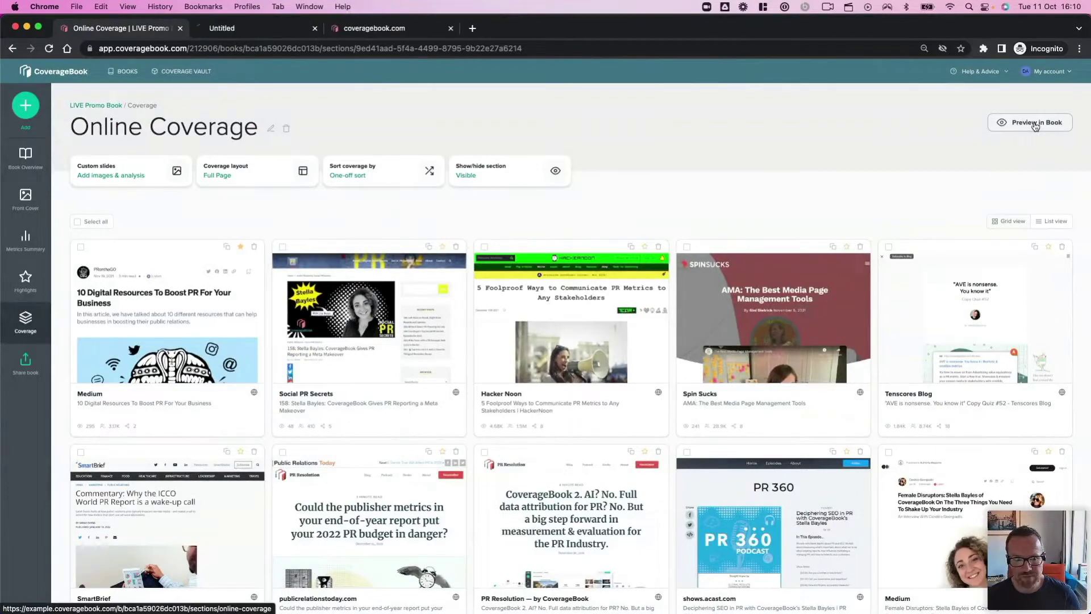
{"action": "left_click", "coordinate": [277, 28]}
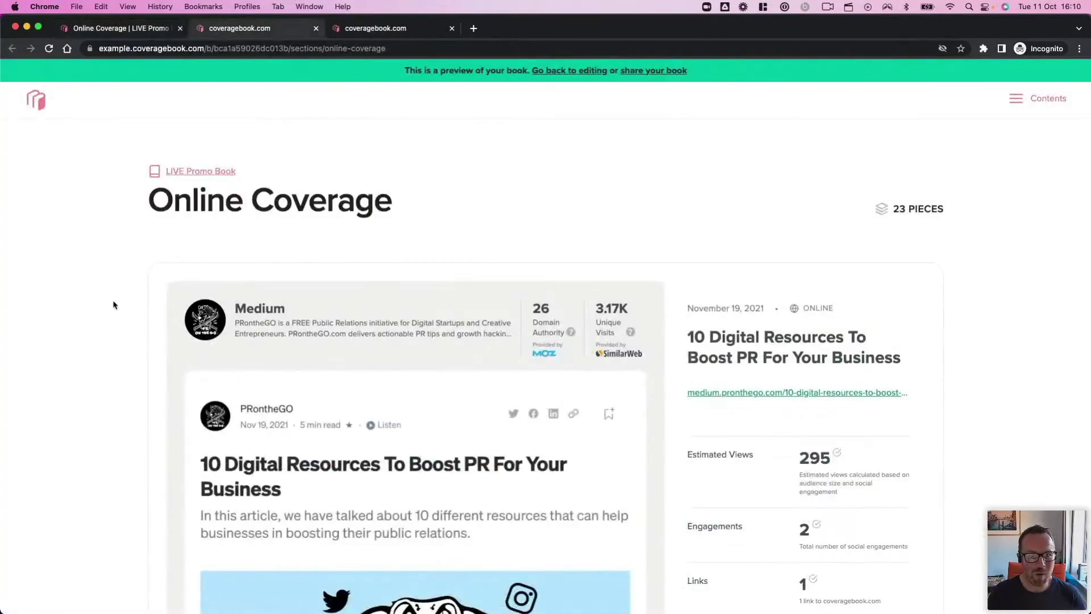
{"action": "scroll", "coordinate": [113, 305], "scroll_direction": "down", "scroll_amount": 10}
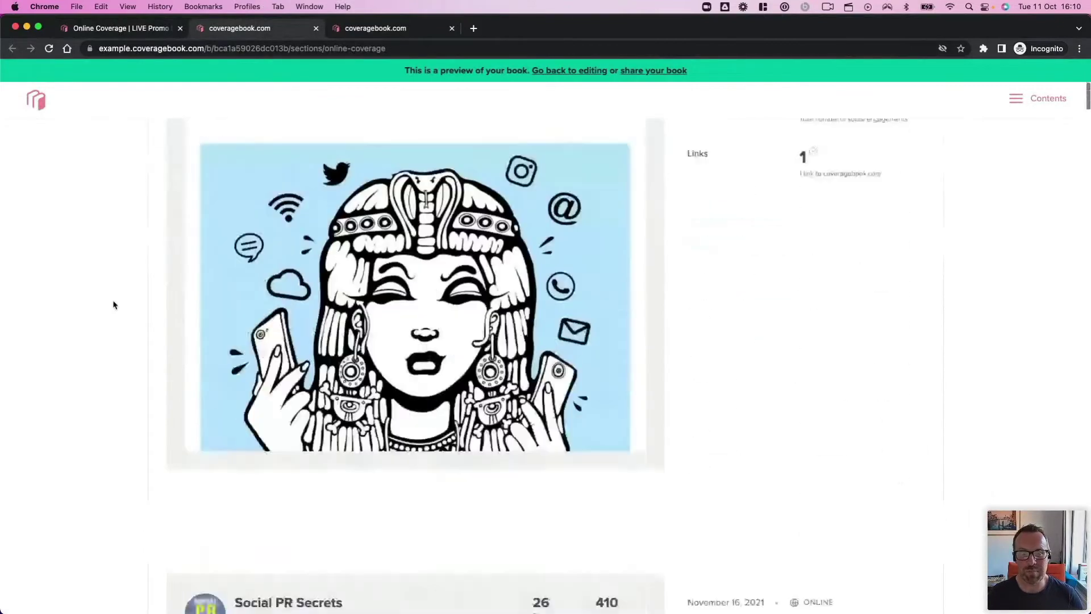
{"action": "scroll", "coordinate": [113, 305], "scroll_direction": "down", "scroll_amount": 12}
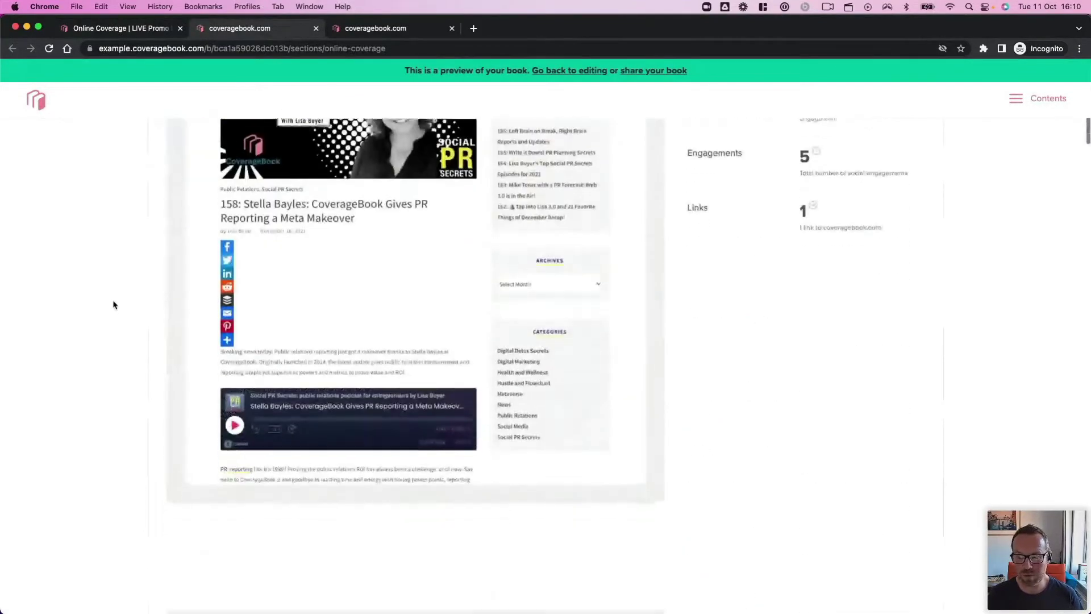
{"action": "scroll", "coordinate": [114, 305], "scroll_direction": "down", "scroll_amount": 2}
{"action": "scroll", "coordinate": [114, 306], "scroll_direction": "up", "scroll_amount": 20}
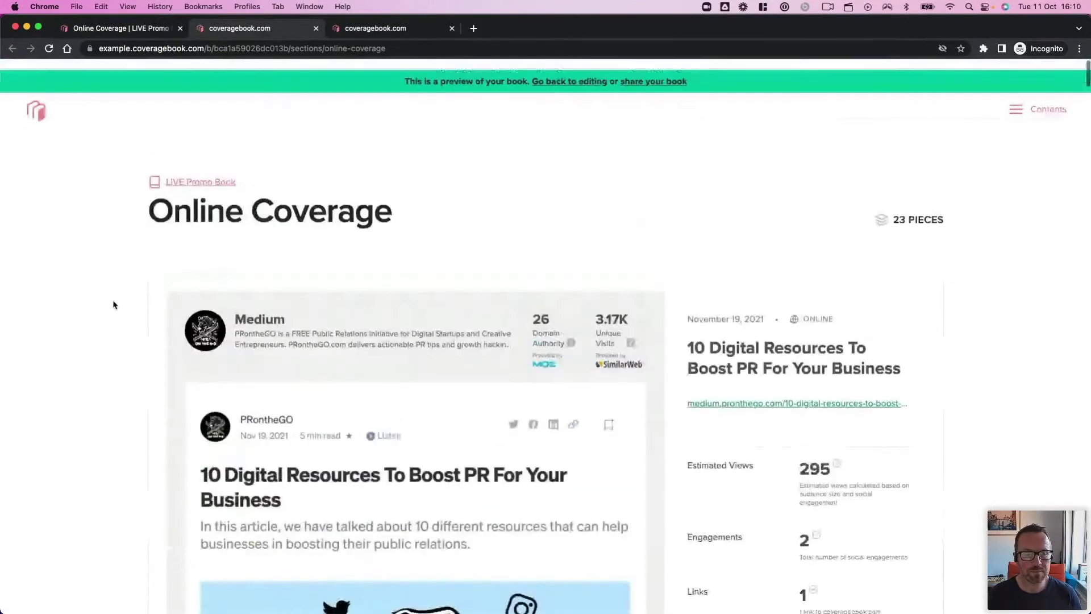
Step: Return from the preview to editing and set the Online Coverage section's layout to Grid
{"action": "left_click", "coordinate": [548, 71]}
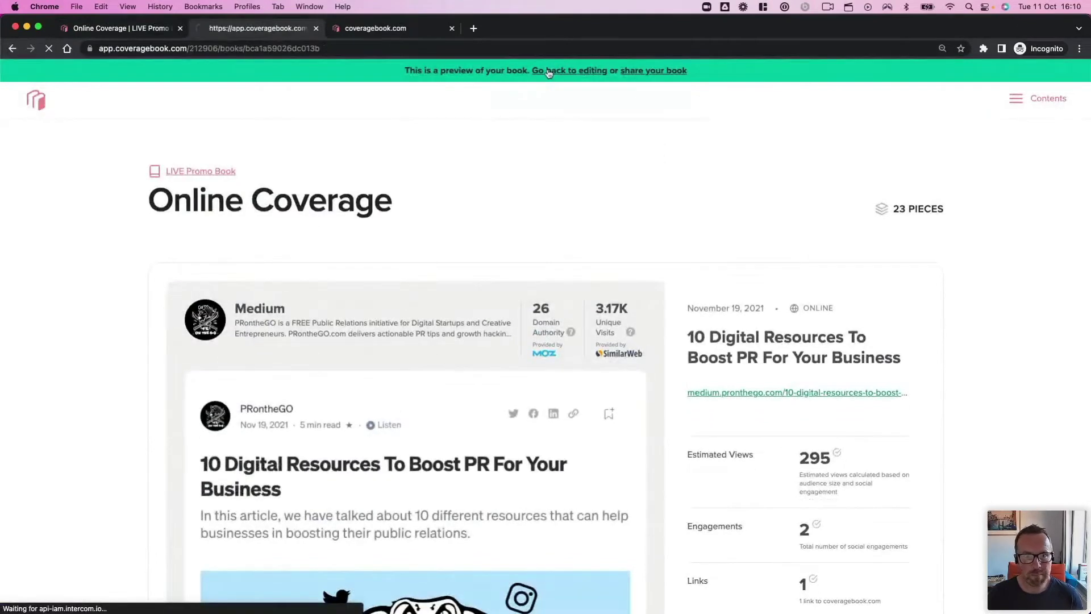
{"action": "scroll", "coordinate": [257, 310], "scroll_direction": "down", "scroll_amount": 2}
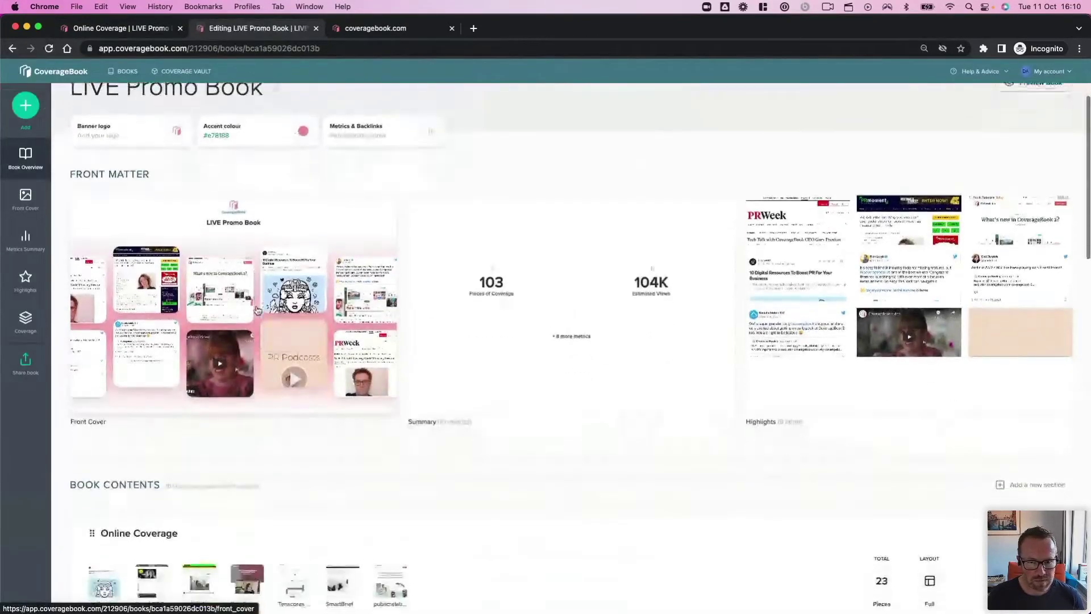
{"action": "scroll", "coordinate": [257, 310], "scroll_direction": "down", "scroll_amount": 3}
{"action": "left_click", "coordinate": [434, 482]}
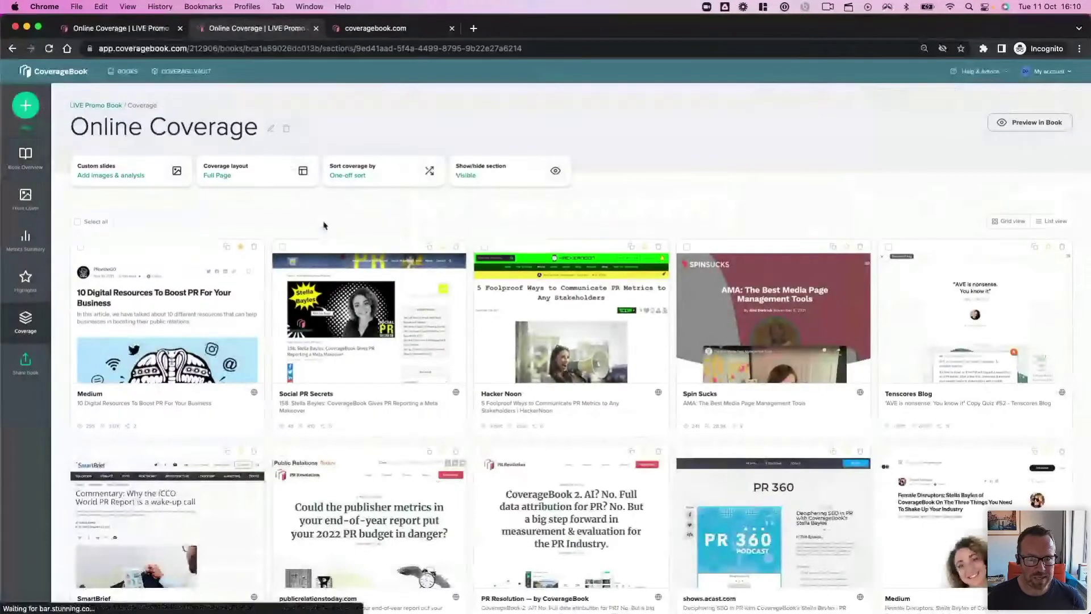
{"action": "left_click", "coordinate": [258, 181]}
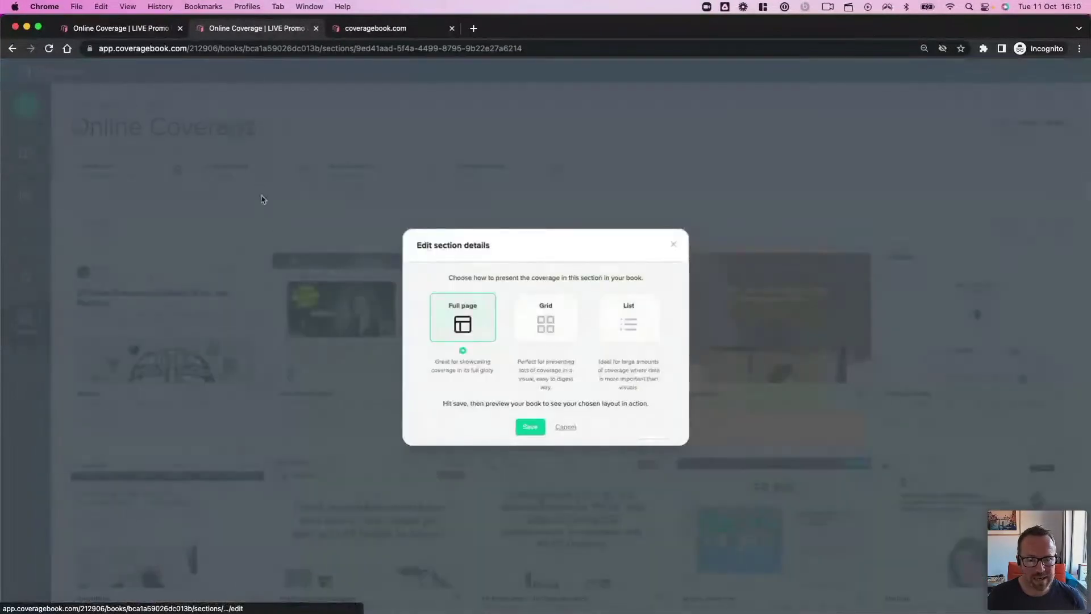
{"action": "left_click", "coordinate": [538, 328]}
{"action": "left_click", "coordinate": [526, 426]}
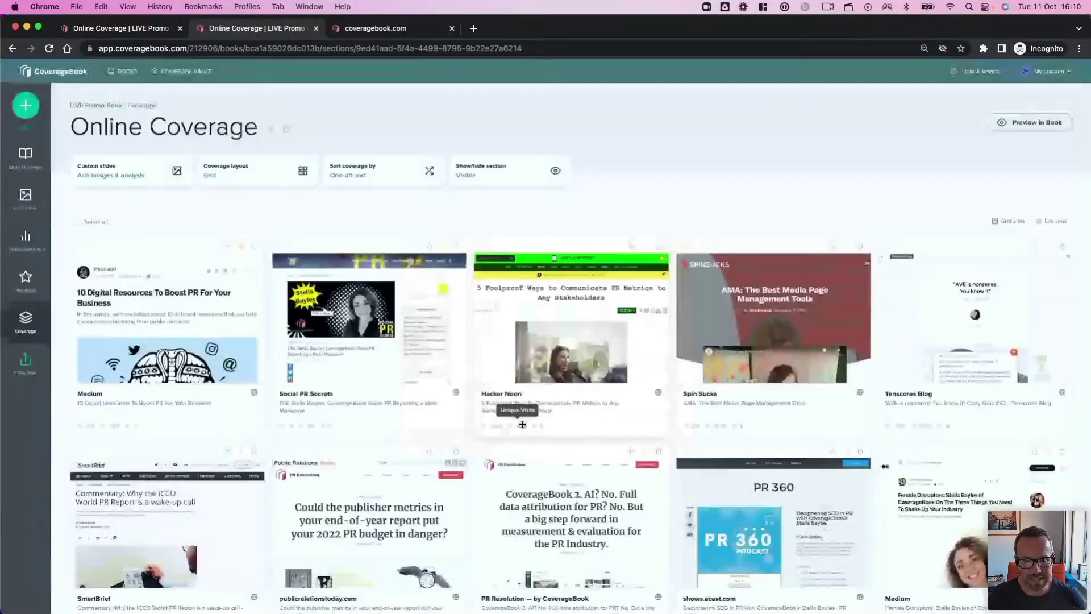
Step: Preview the Online Coverage section in the book and look through its coverage in the grid layout
{"action": "scroll", "coordinate": [471, 383], "scroll_direction": "down", "scroll_amount": 3}
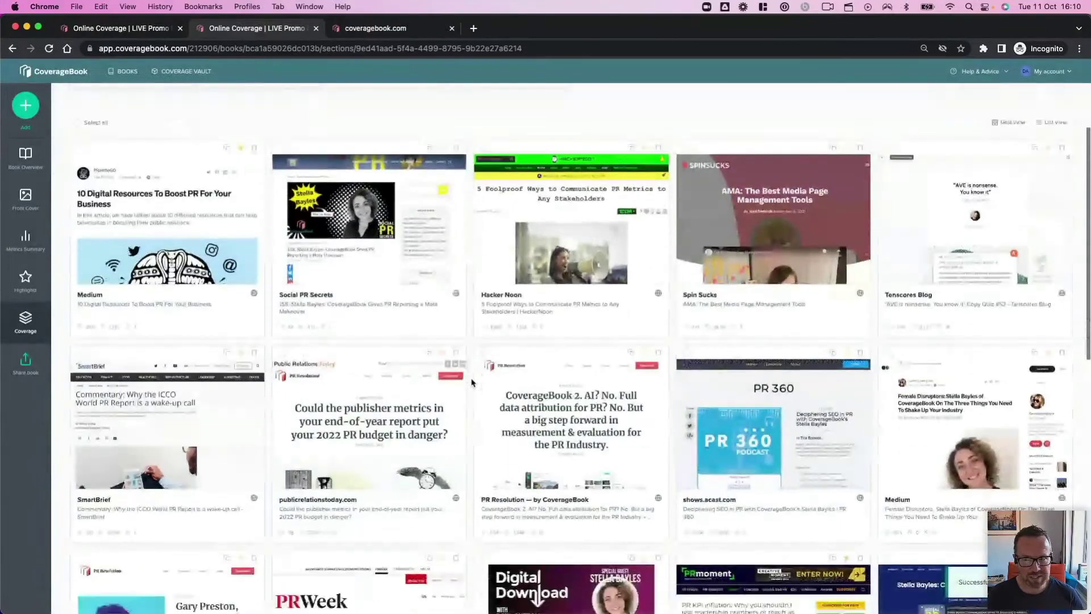
{"action": "scroll", "coordinate": [921, 153], "scroll_direction": "up", "scroll_amount": 3}
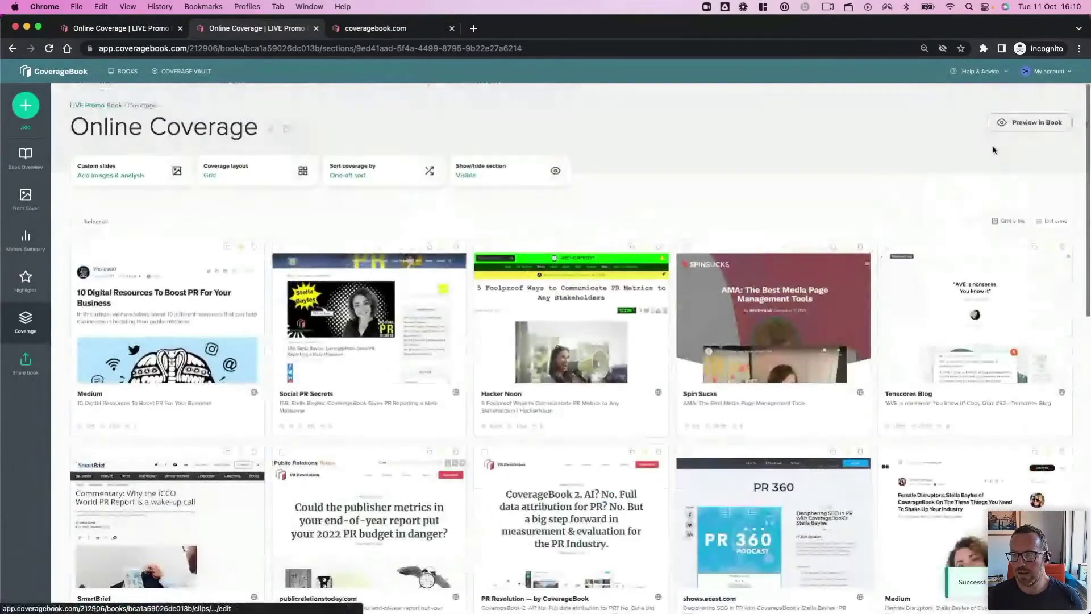
{"action": "left_click", "coordinate": [1016, 123]}
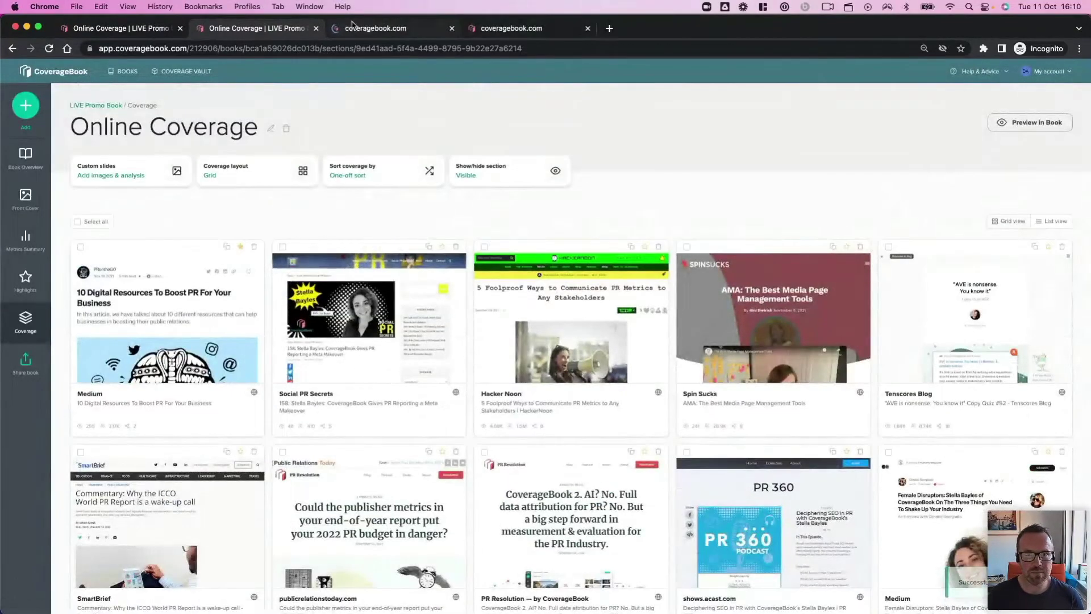
{"action": "left_click", "coordinate": [370, 29]}
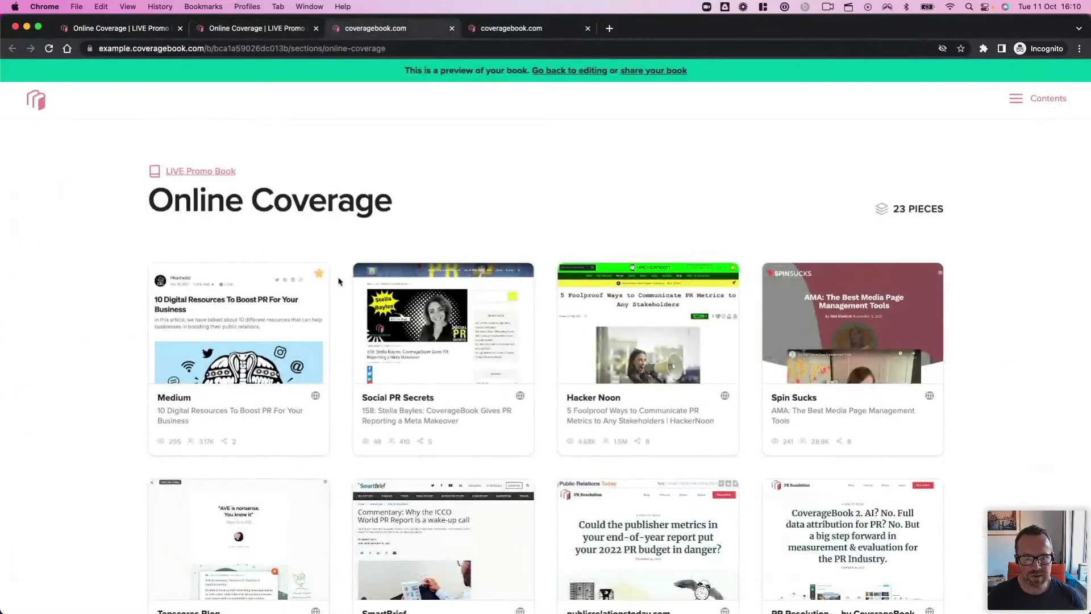
{"action": "scroll", "coordinate": [339, 298], "scroll_direction": "down", "scroll_amount": 3}
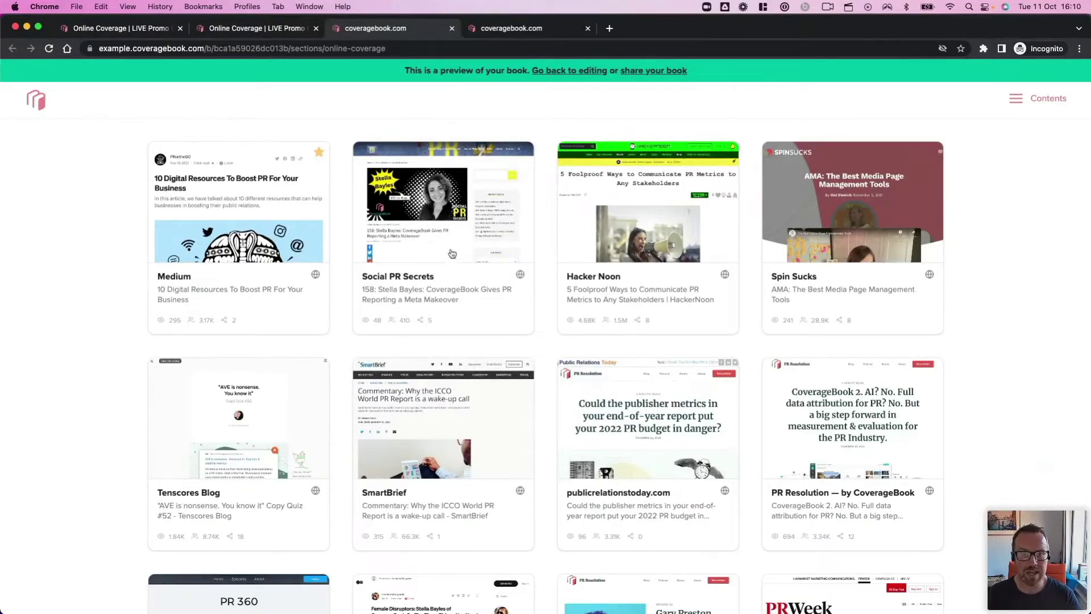
{"action": "mouse_move", "coordinate": [365, 319]}
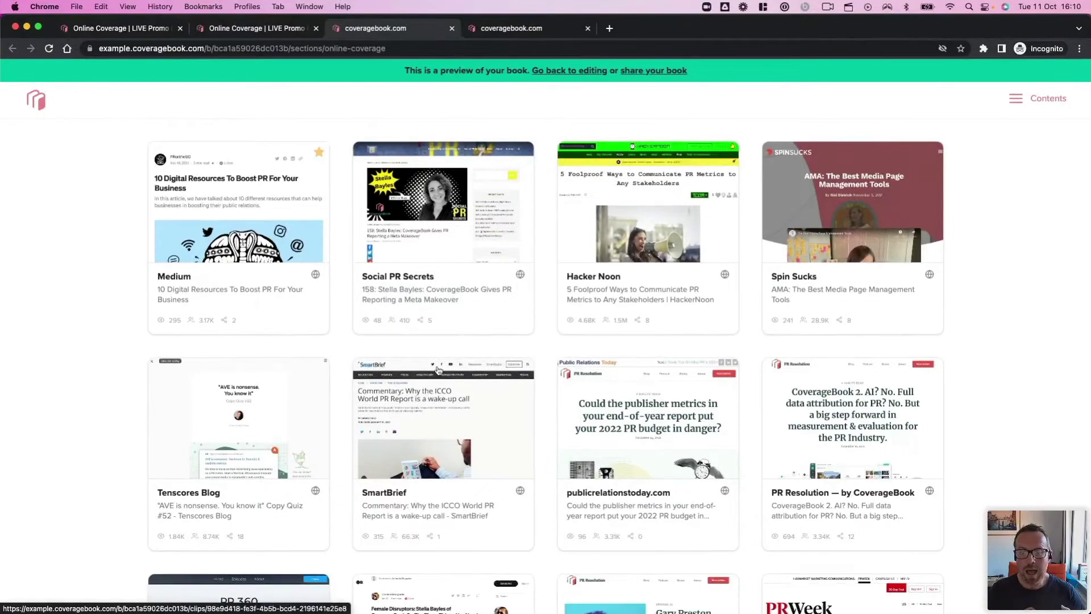
{"action": "scroll", "coordinate": [438, 371], "scroll_direction": "down", "scroll_amount": 5}
{"action": "scroll", "coordinate": [439, 371], "scroll_direction": "down", "scroll_amount": 5}
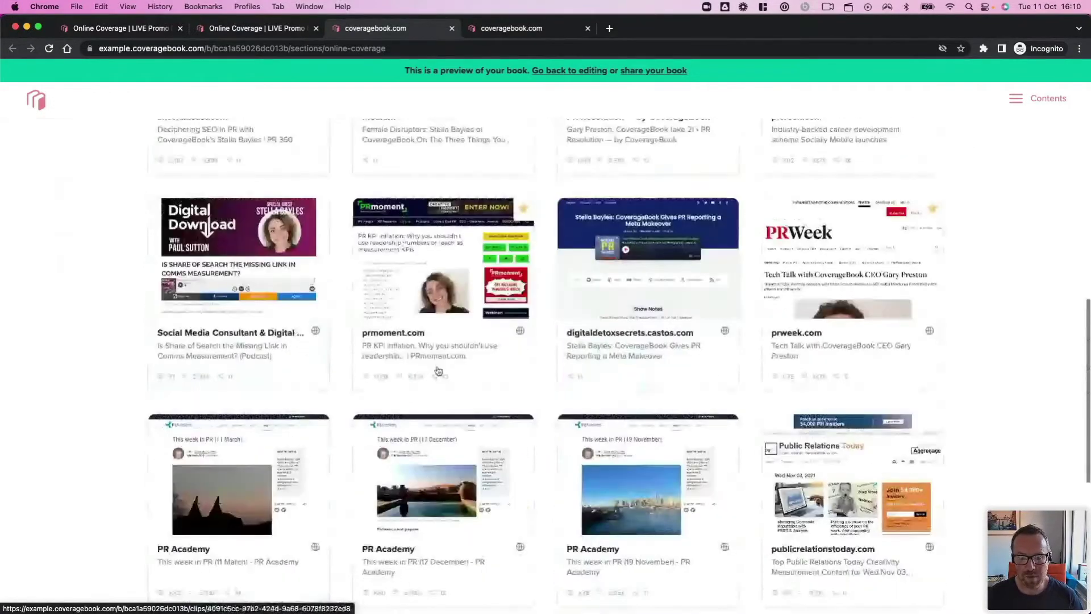
Step: Examine the PR Academy coverage piece "This week in PR (17 December)" in detail and close the preview
{"action": "left_click", "coordinate": [427, 441]}
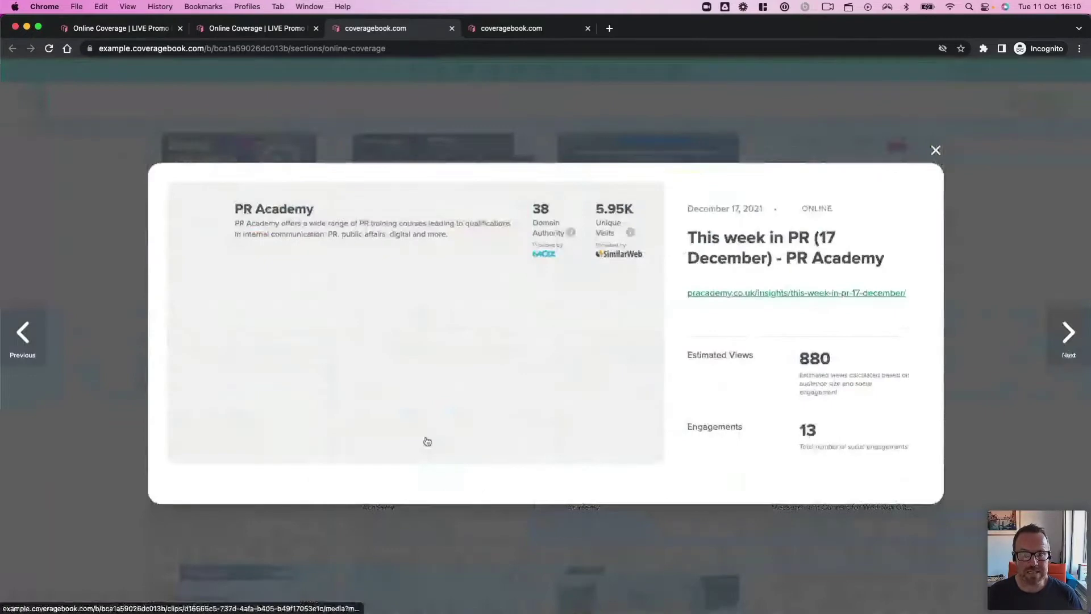
{"action": "scroll", "coordinate": [428, 441], "scroll_direction": "down", "scroll_amount": 5}
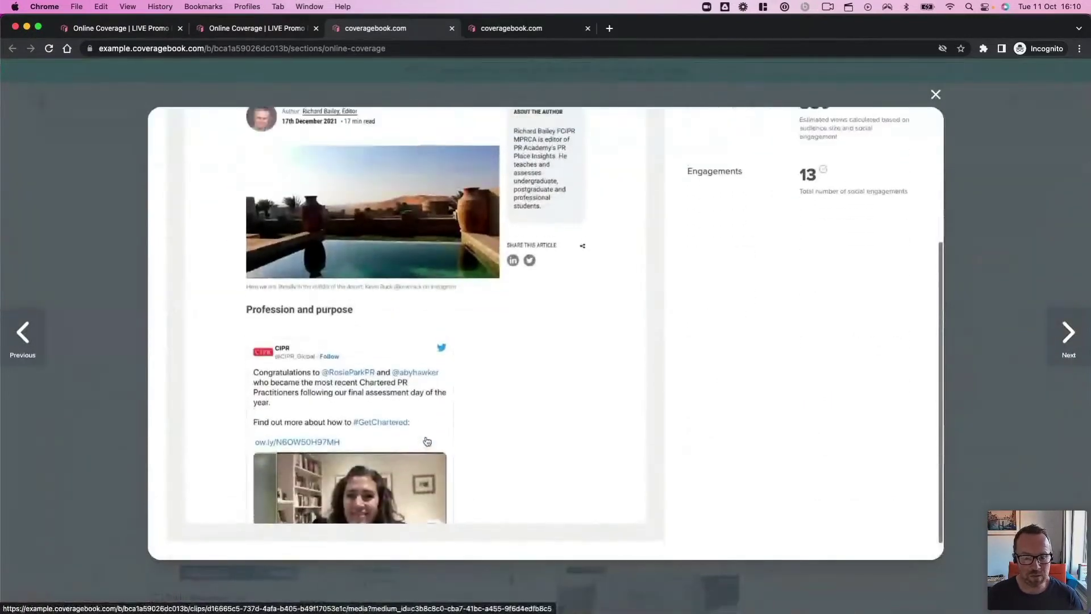
{"action": "scroll", "coordinate": [427, 441], "scroll_direction": "up", "scroll_amount": 5}
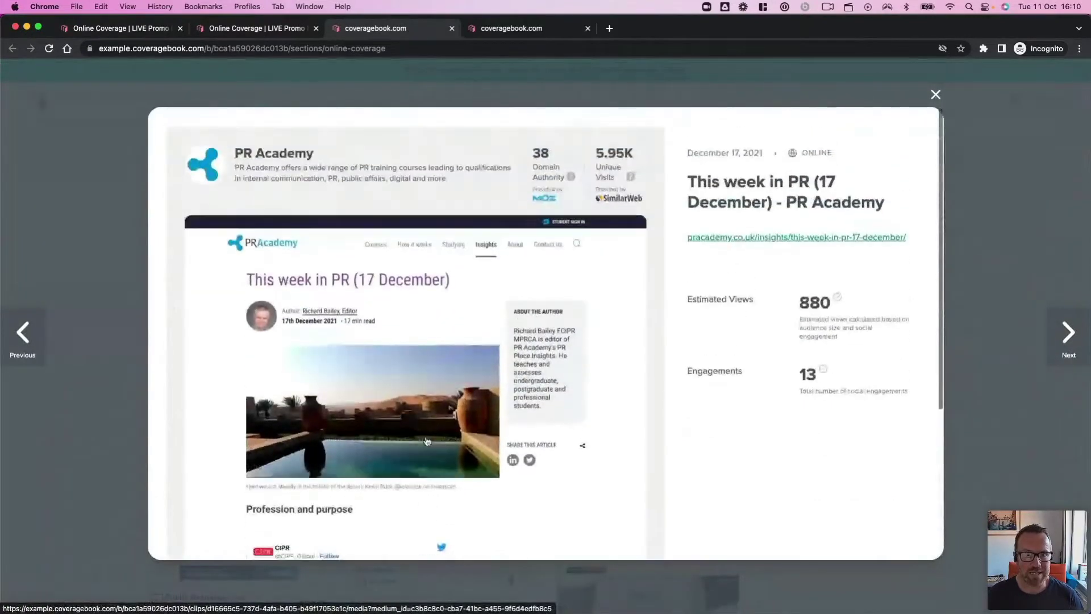
{"action": "left_click", "coordinate": [936, 94]}
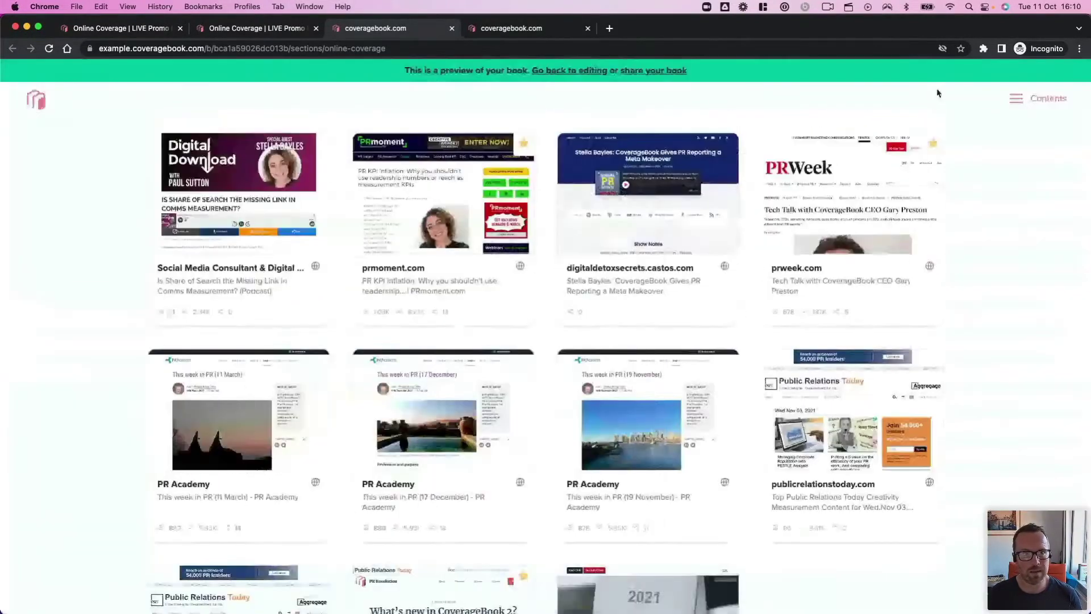
{"action": "left_click", "coordinate": [452, 28]}
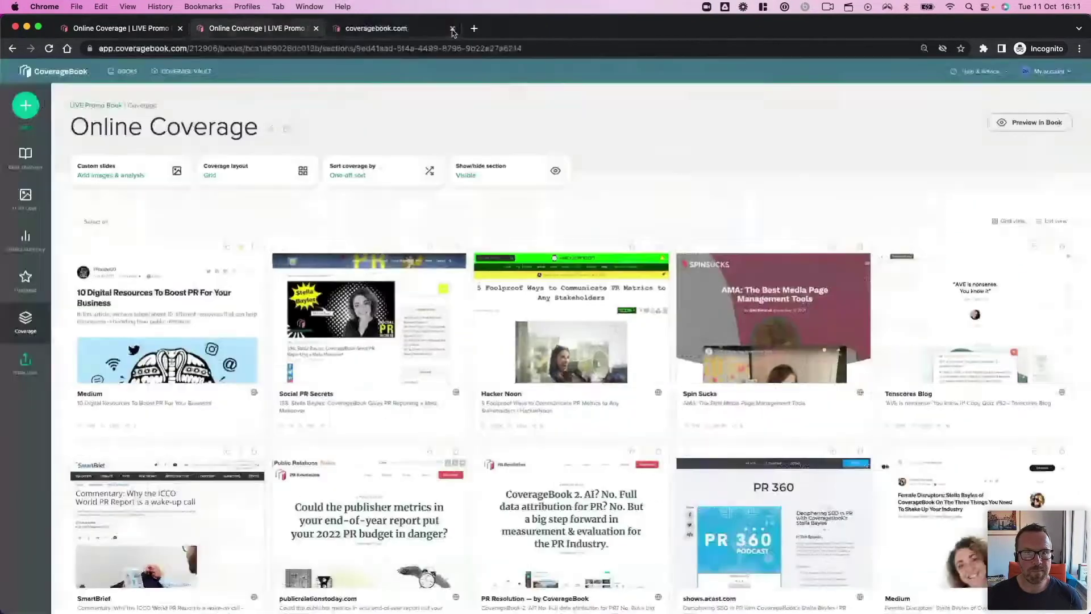
Step: Set the Online Coverage section's coverage layout to List and save it
{"action": "left_click", "coordinate": [272, 129]}
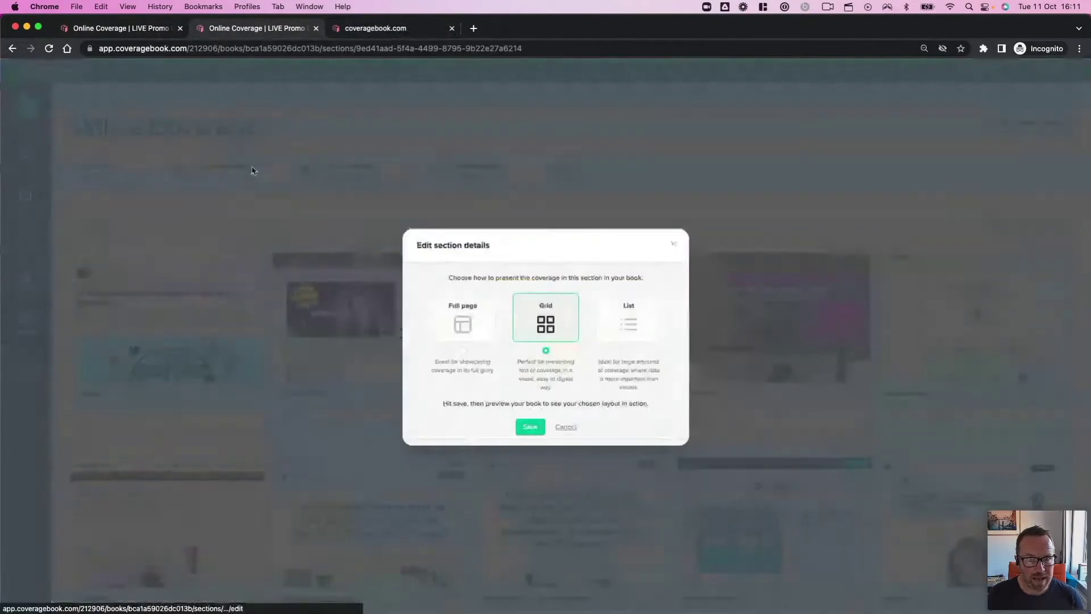
{"action": "left_click", "coordinate": [632, 328]}
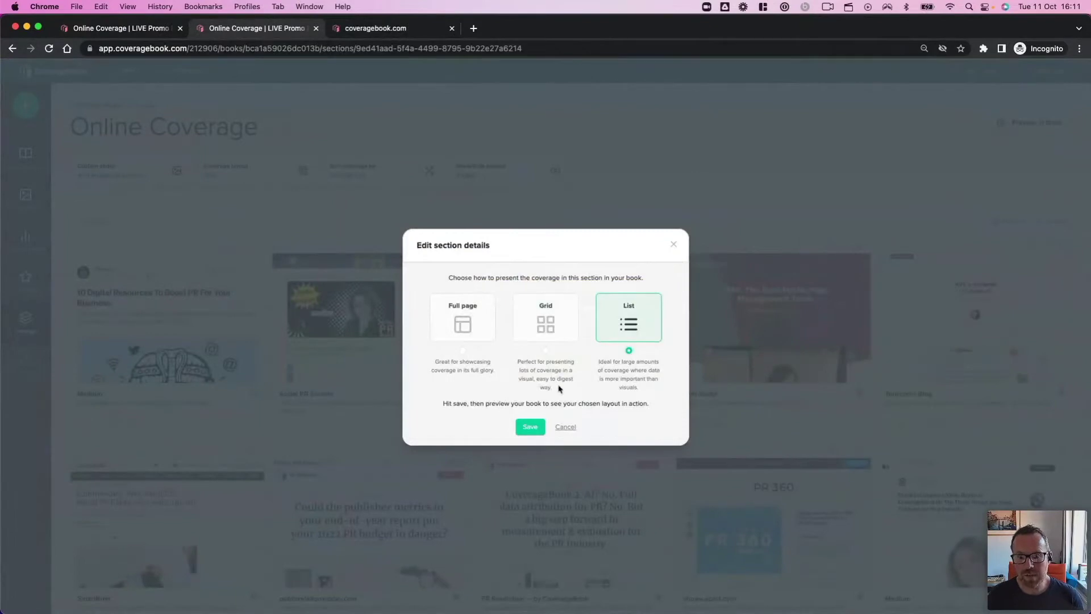
{"action": "left_click", "coordinate": [528, 427]}
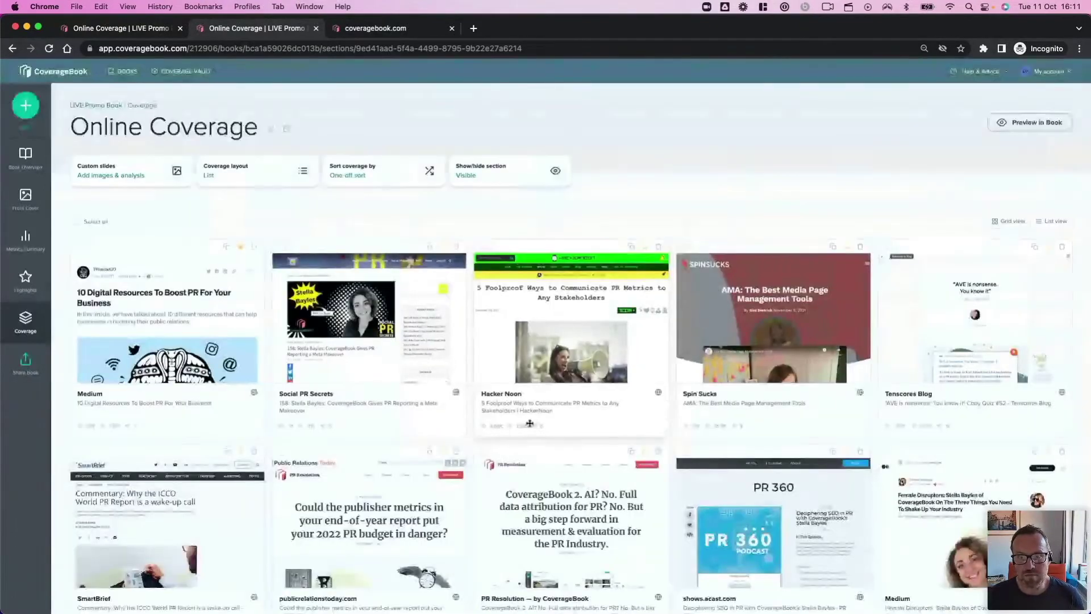
Step: Preview the Online Coverage section in the book and look through its coverage in the list layout
{"action": "left_click", "coordinate": [1015, 128]}
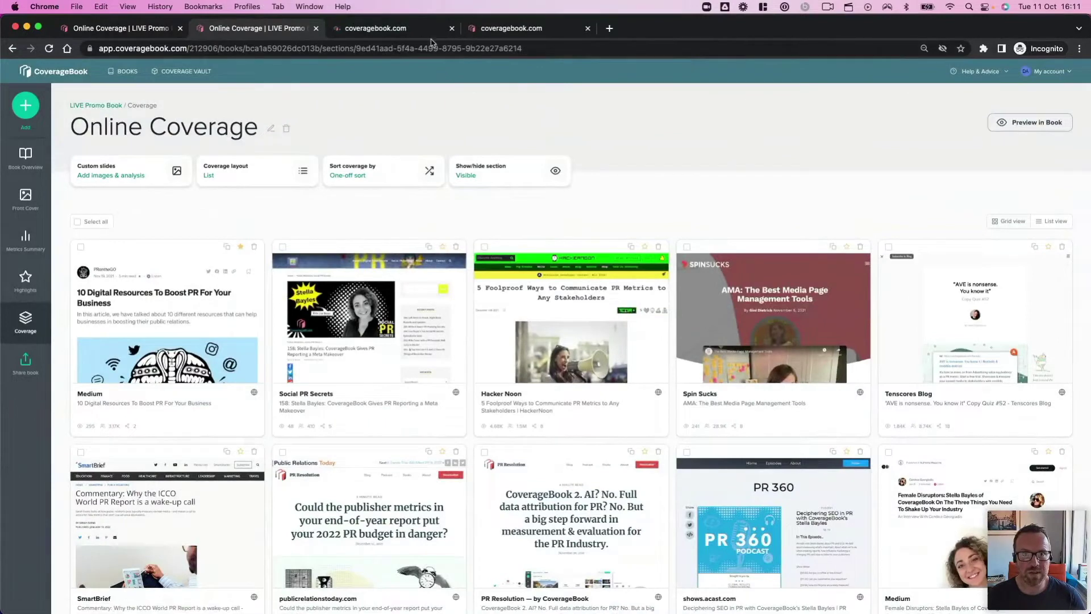
{"action": "left_click", "coordinate": [386, 31]}
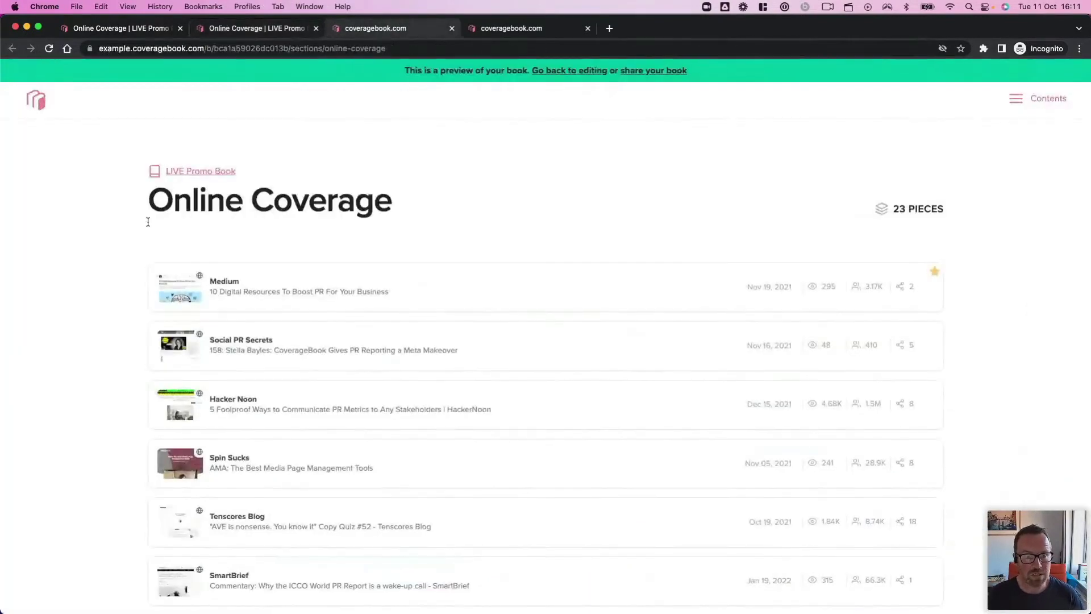
{"action": "scroll", "coordinate": [126, 332], "scroll_direction": "down", "scroll_amount": 3}
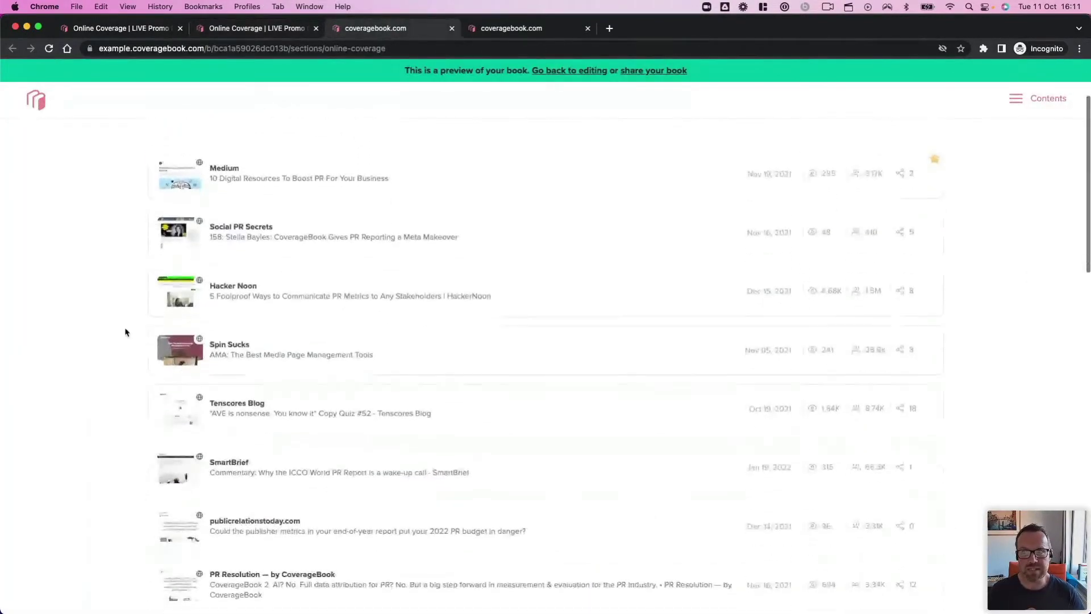
{"action": "scroll", "coordinate": [125, 332], "scroll_direction": "down", "scroll_amount": 1}
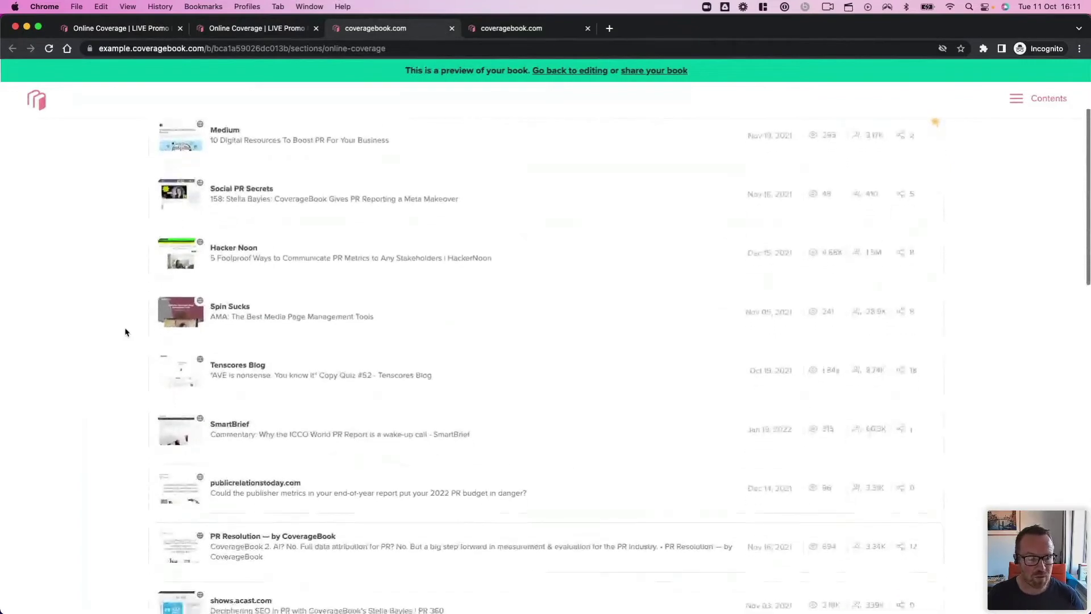
{"action": "scroll", "coordinate": [126, 332], "scroll_direction": "down", "scroll_amount": 3}
{"action": "scroll", "coordinate": [125, 332], "scroll_direction": "down", "scroll_amount": 8}
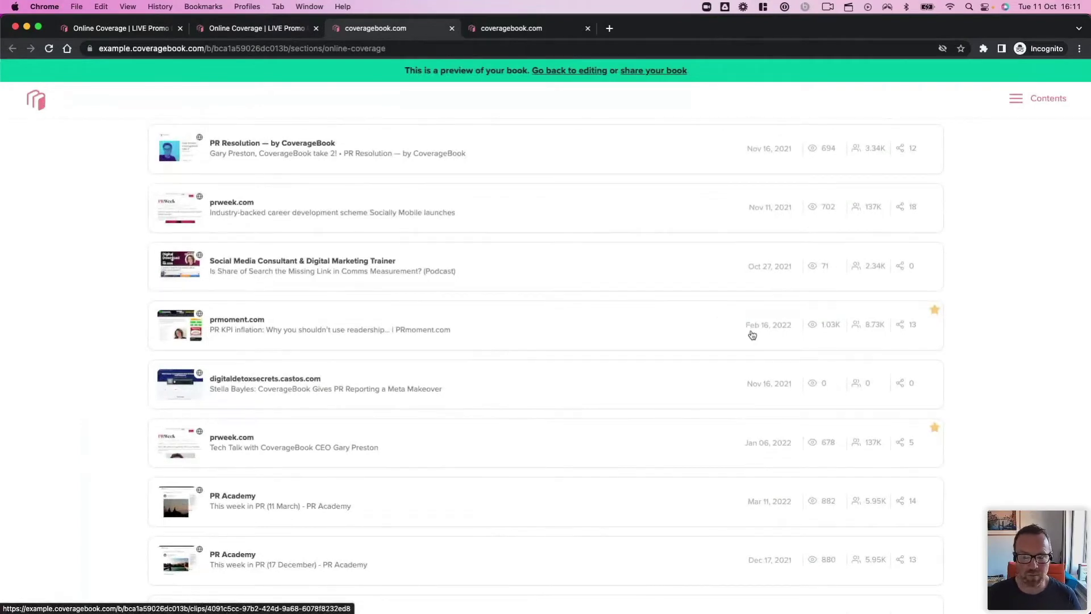
Step: Examine the prmoment.com coverage piece "PR KPI inflation" in detail and close it
{"action": "left_click", "coordinate": [194, 328]}
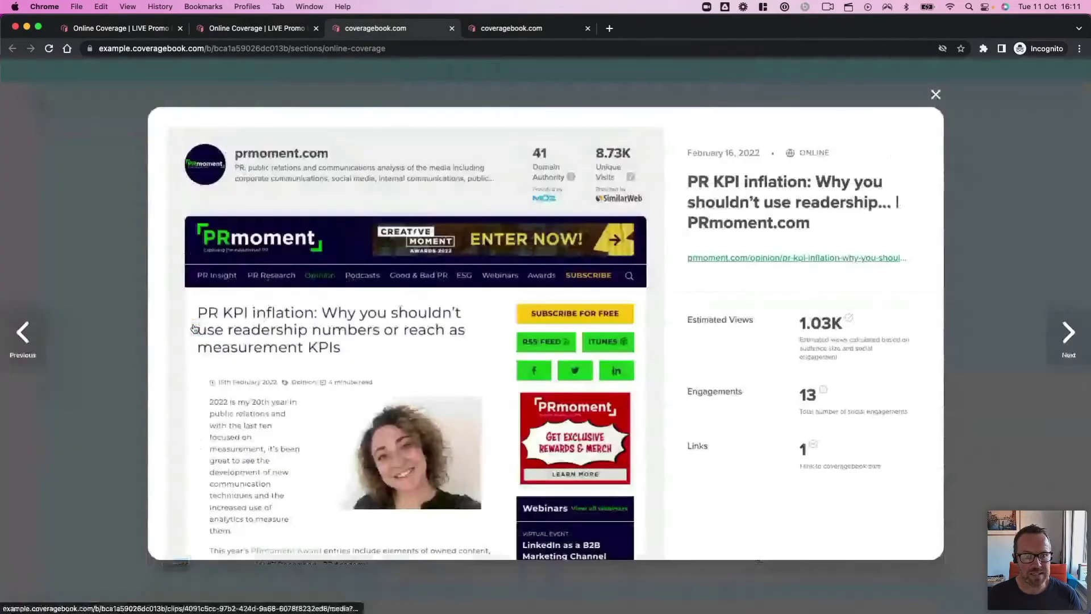
{"action": "scroll", "coordinate": [348, 402], "scroll_direction": "down", "scroll_amount": 5}
{"action": "scroll", "coordinate": [348, 402], "scroll_direction": "up", "scroll_amount": 5}
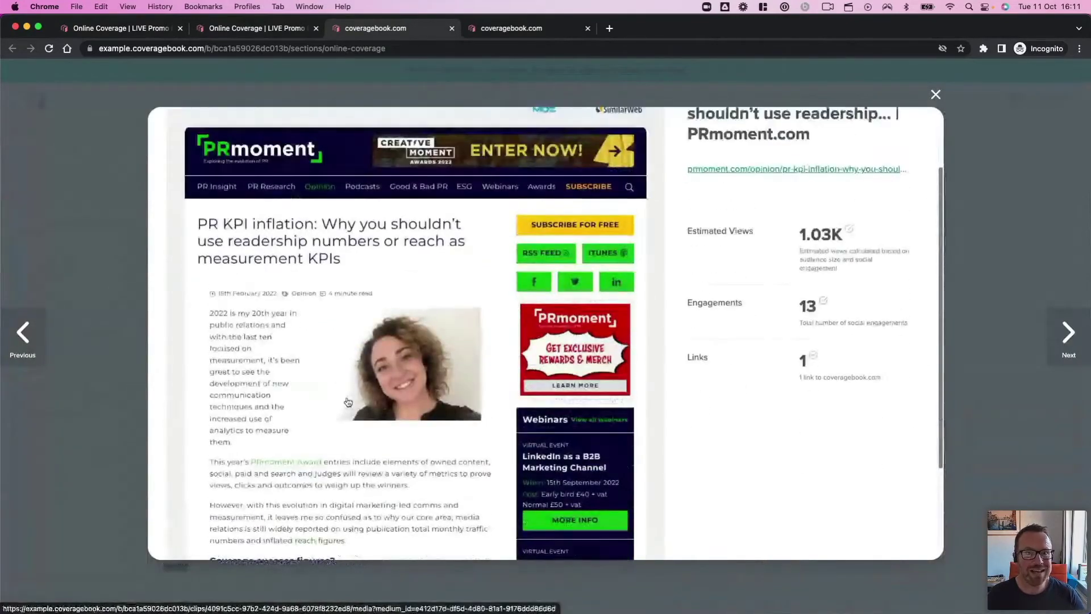
{"action": "left_click", "coordinate": [936, 95]}
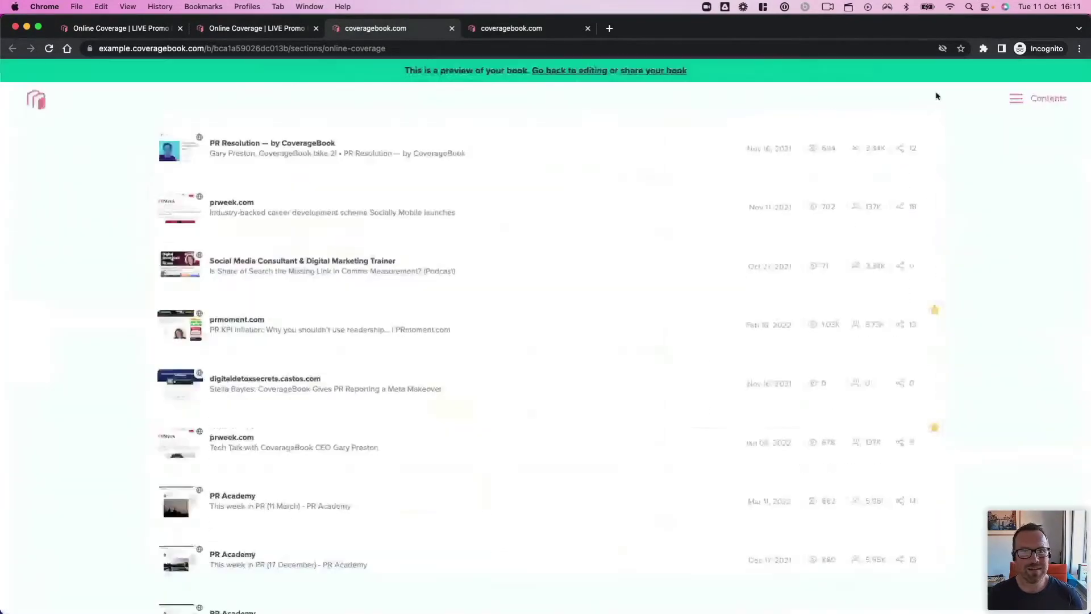
Step: Return from the preview to the LIVE Promo Book overview and review the sections in the book contents
{"action": "left_click", "coordinate": [552, 71]}
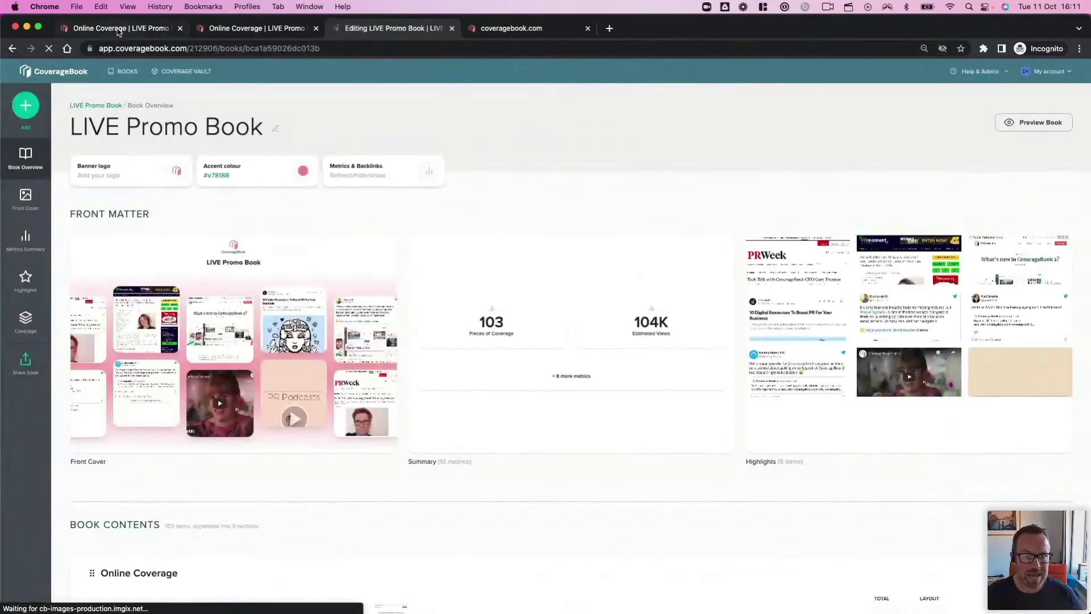
{"action": "left_click", "coordinate": [118, 32]}
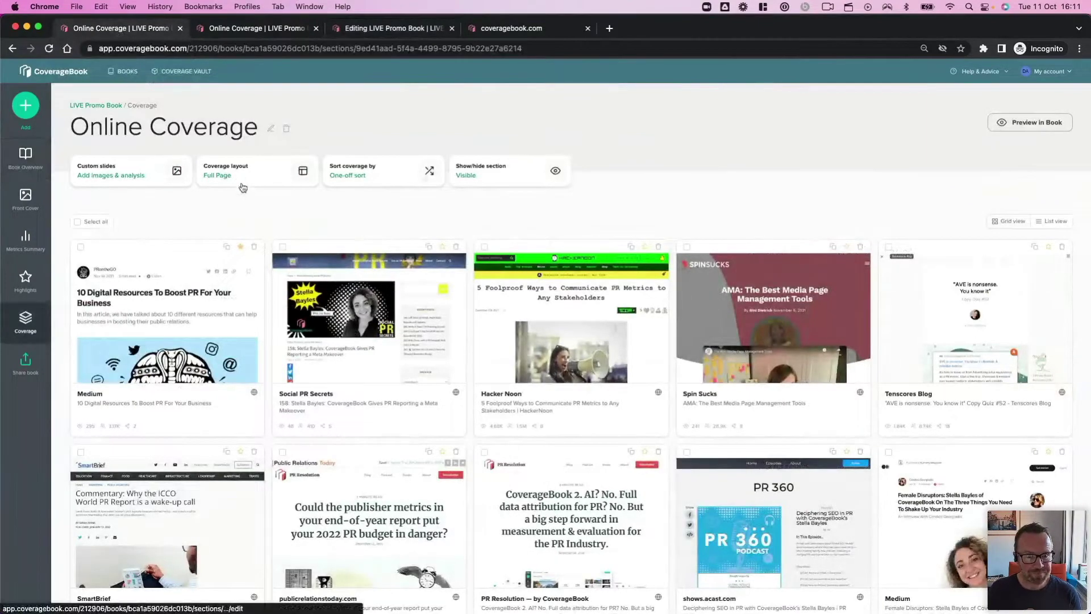
{"action": "left_click", "coordinate": [24, 165]}
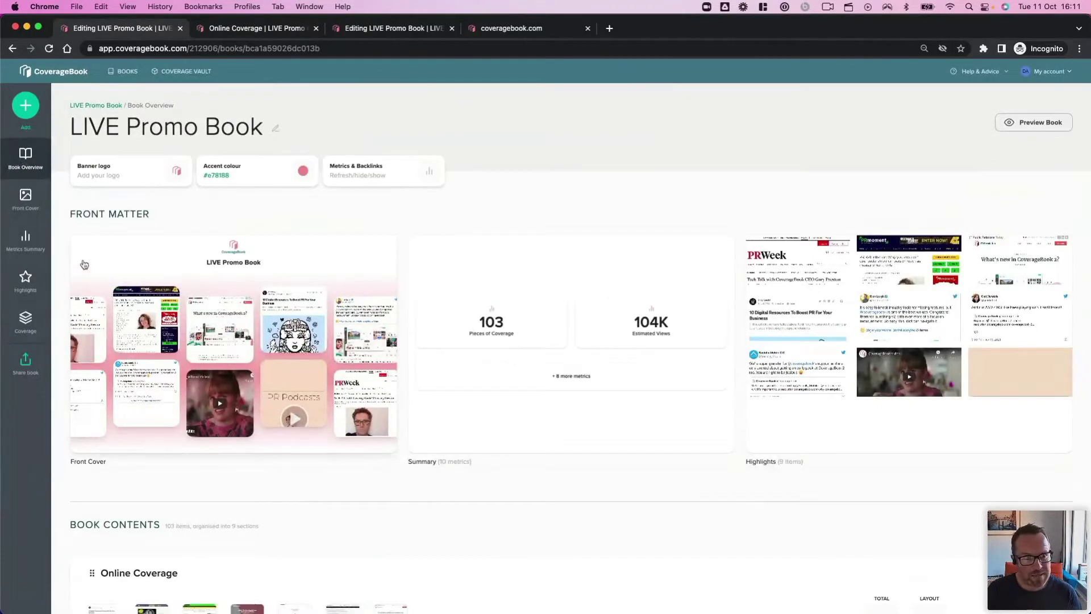
{"action": "scroll", "coordinate": [481, 514], "scroll_direction": "down", "scroll_amount": 3}
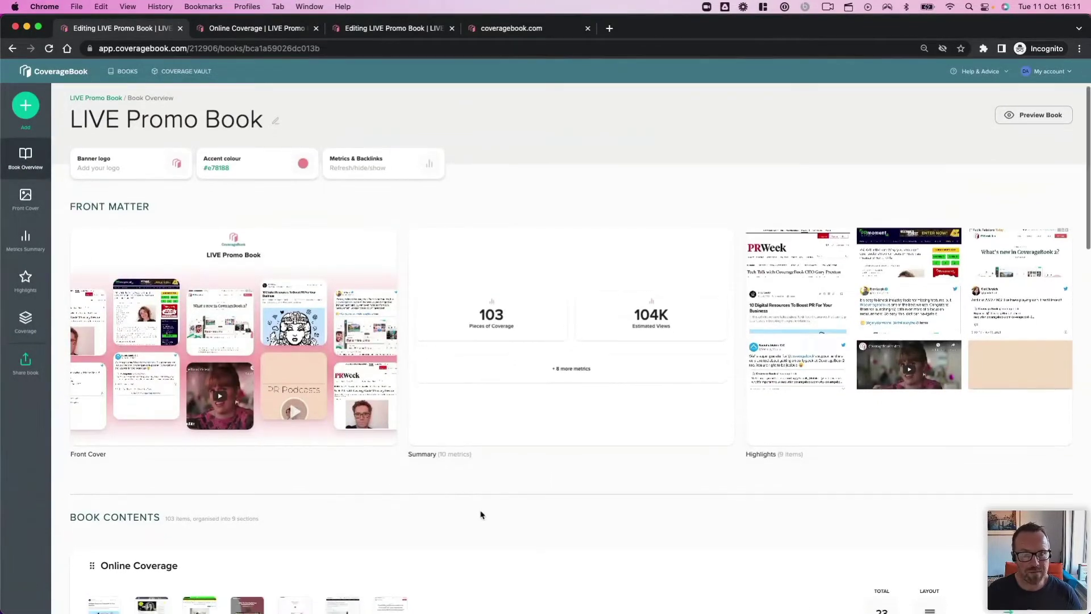
{"action": "scroll", "coordinate": [480, 514], "scroll_direction": "down", "scroll_amount": 5}
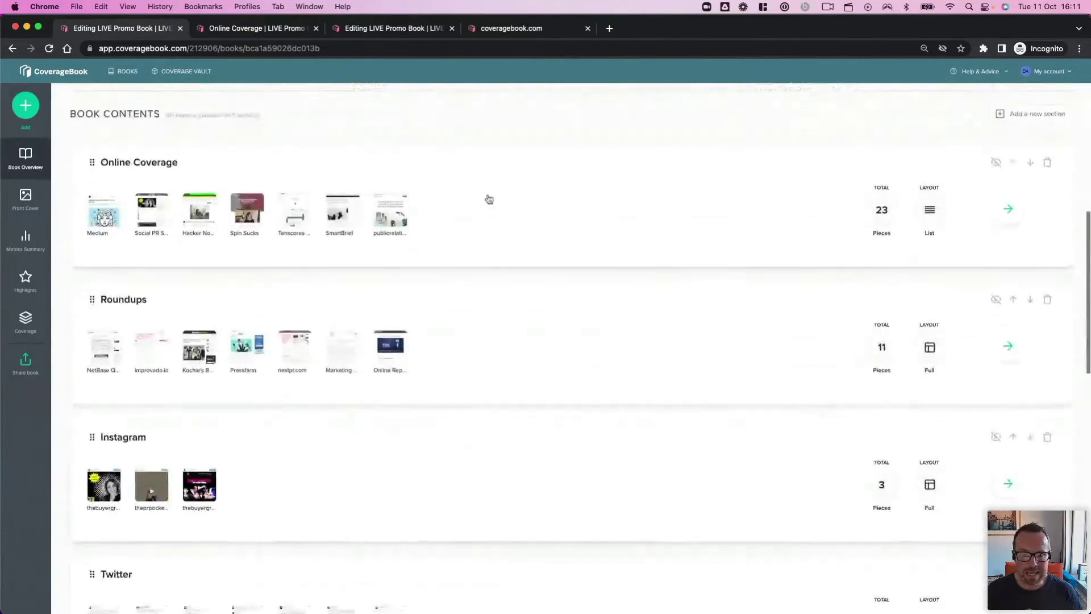
{"action": "mouse_move", "coordinate": [485, 203]}
{"action": "left_mouse_down"}
{"action": "mouse_move", "coordinate": [506, 341]}
{"action": "mouse_move", "coordinate": [491, 207]}
{"action": "left_mouse_up"}
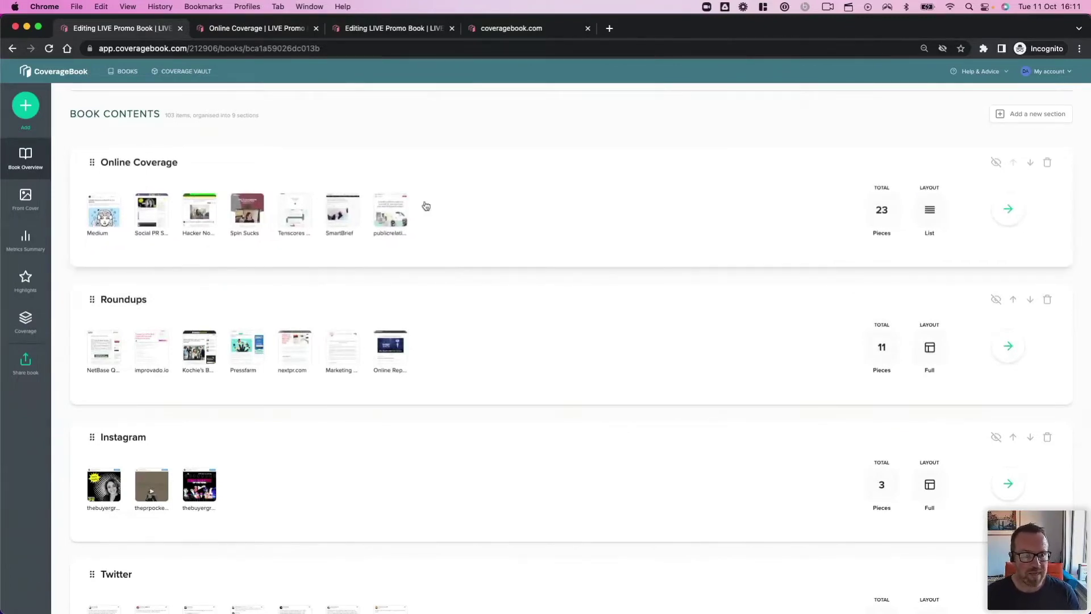
{"action": "mouse_move", "coordinate": [442, 360]}
{"action": "left_mouse_down"}
{"action": "mouse_move", "coordinate": [445, 224]}
{"action": "mouse_move", "coordinate": [455, 373]}
{"action": "mouse_move", "coordinate": [451, 356]}
{"action": "left_mouse_up"}
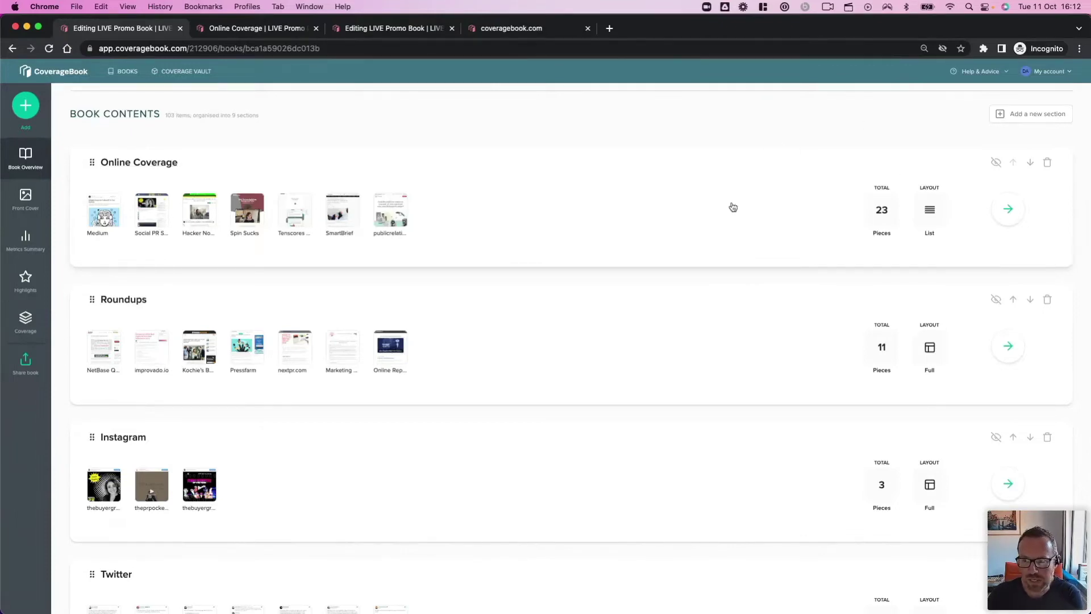
Step: Hide the Online Coverage section in the book contents and make it visible again
{"action": "scroll", "coordinate": [732, 206], "scroll_direction": "up", "scroll_amount": 1}
{"action": "scroll", "coordinate": [733, 207], "scroll_direction": "up", "scroll_amount": 8}
{"action": "scroll", "coordinate": [733, 207], "scroll_direction": "down", "scroll_amount": 7}
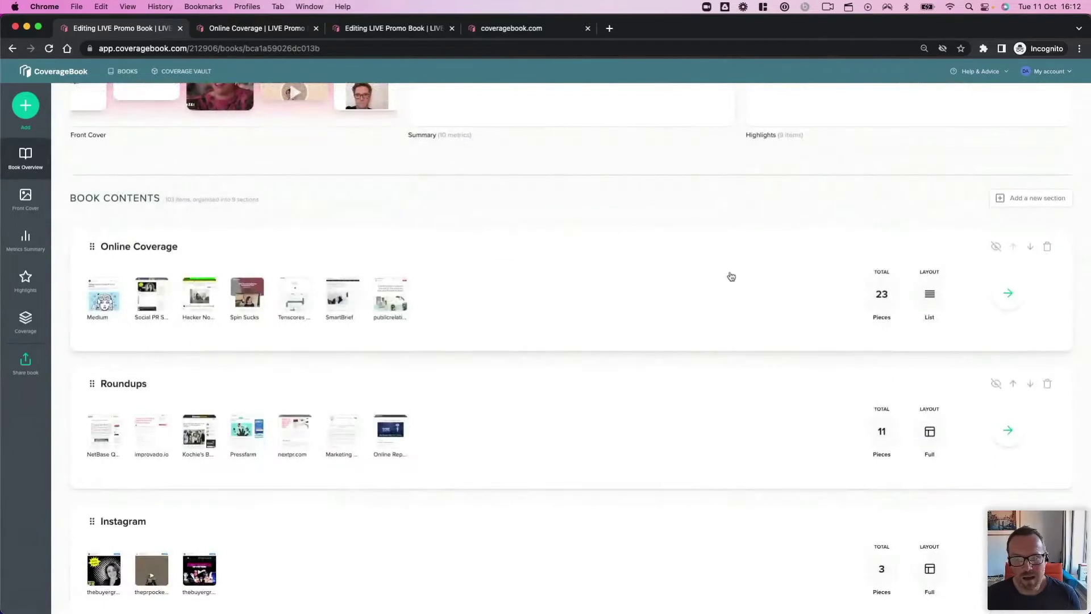
{"action": "left_click", "coordinate": [995, 248]}
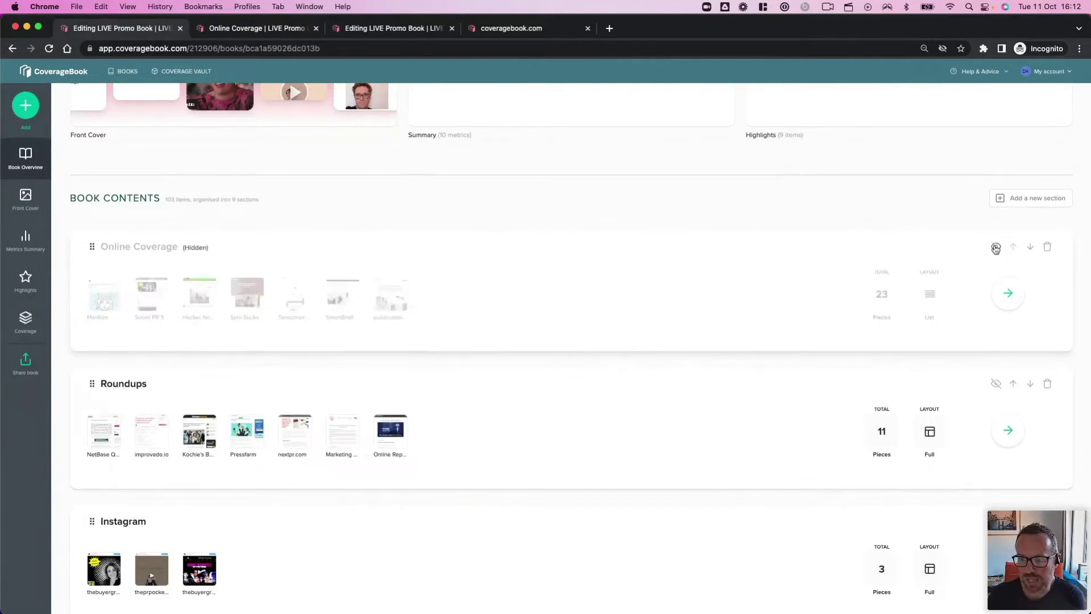
{"action": "scroll", "coordinate": [561, 276], "scroll_direction": "up", "scroll_amount": 4}
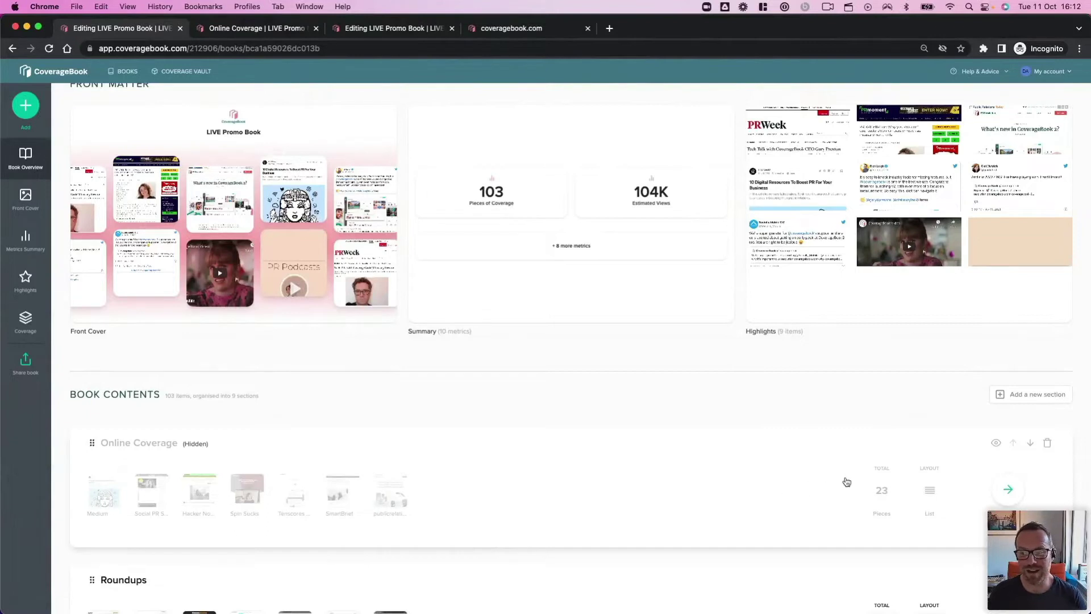
{"action": "left_click", "coordinate": [996, 444]}
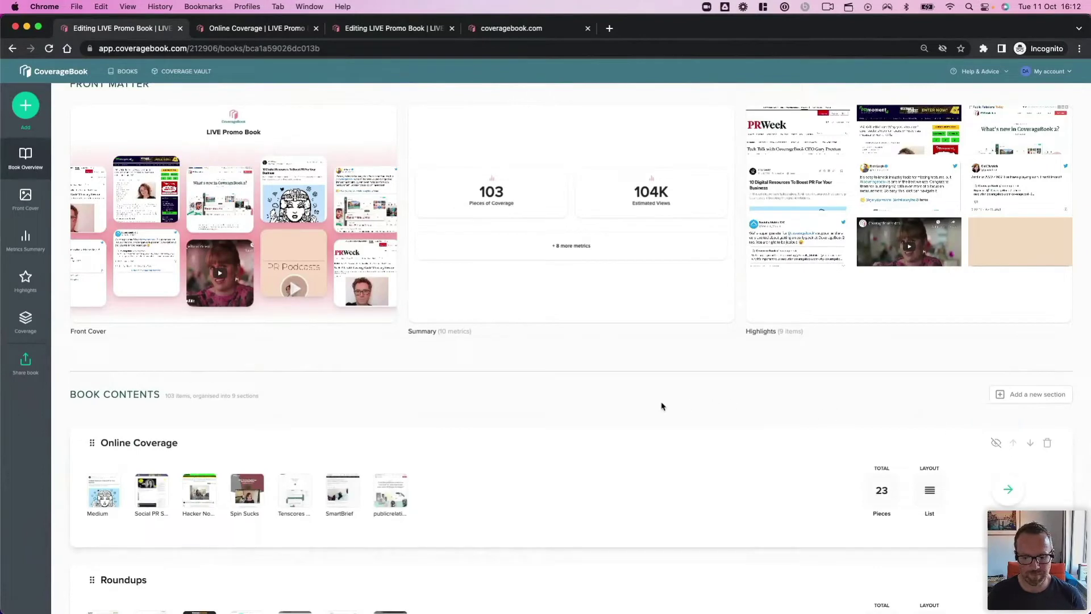
Step: Preview the whole LIVE Promo Book, go to Online Coverage through its contents and select the section page's web address
{"action": "scroll", "coordinate": [662, 406], "scroll_direction": "down", "scroll_amount": 5}
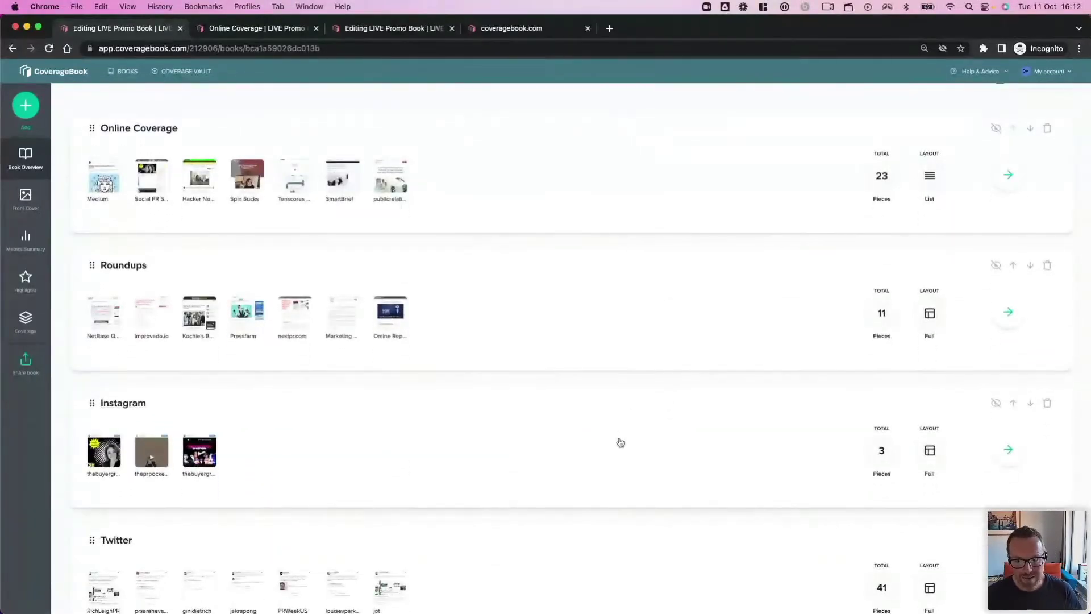
{"action": "scroll", "coordinate": [619, 452], "scroll_direction": "up", "scroll_amount": 8}
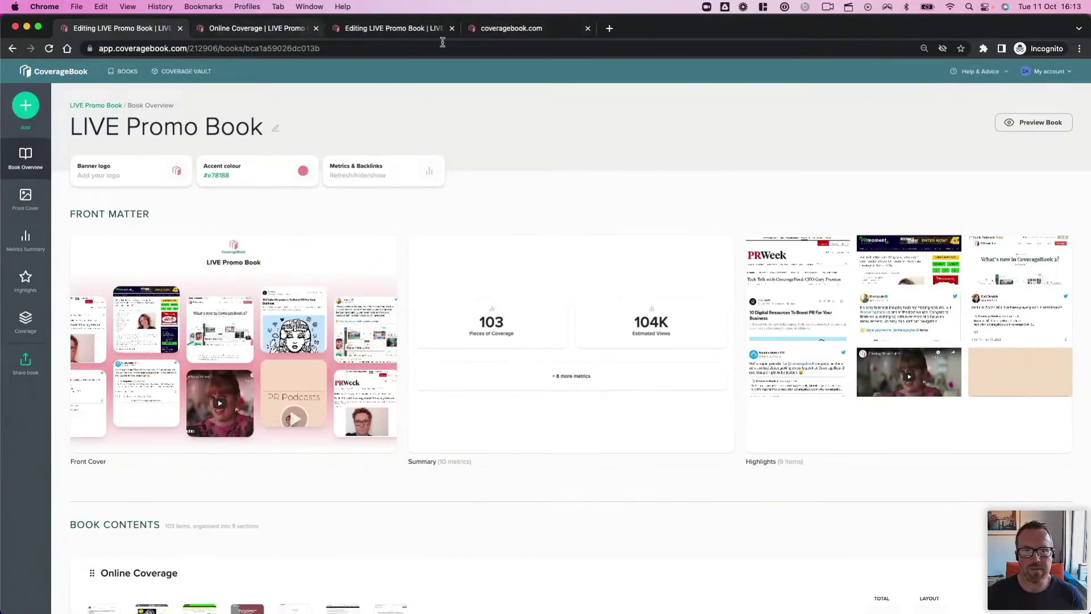
{"action": "left_click", "coordinate": [1029, 126]}
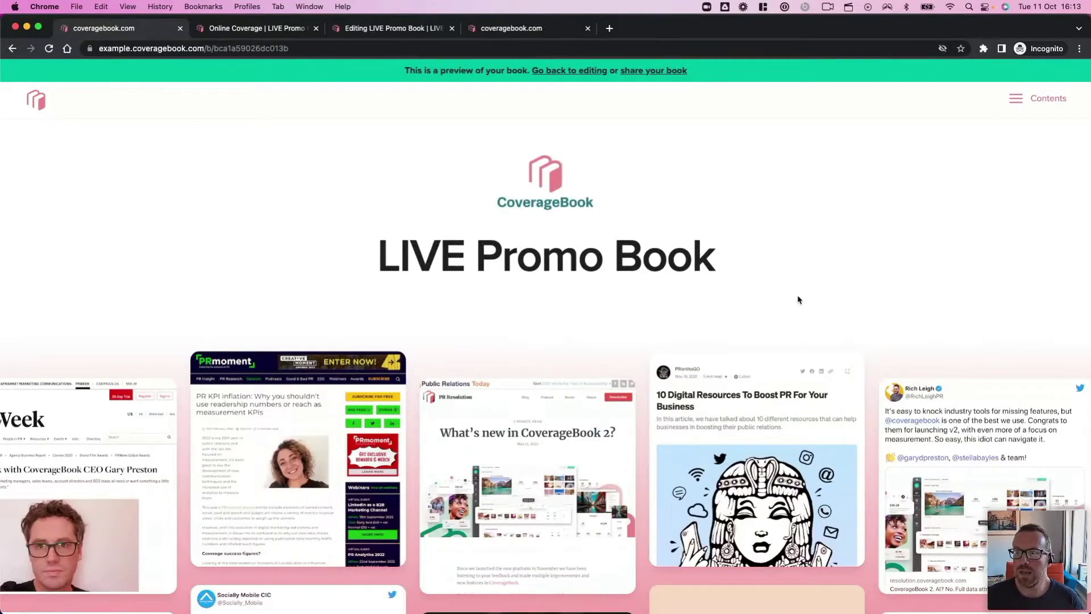
{"action": "left_click", "coordinate": [1016, 101]}
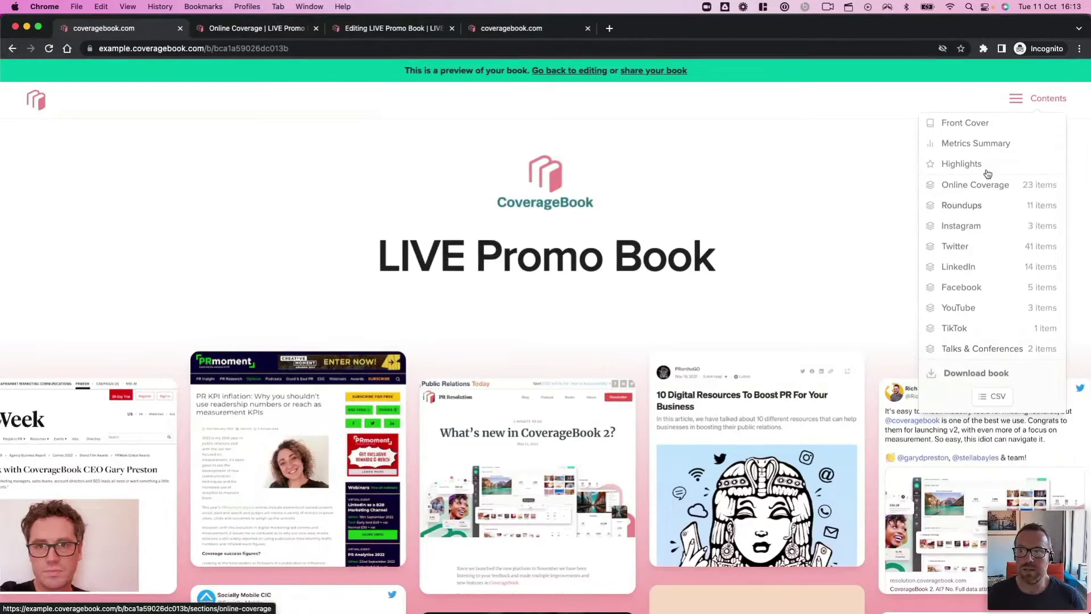
{"action": "left_click", "coordinate": [979, 190]}
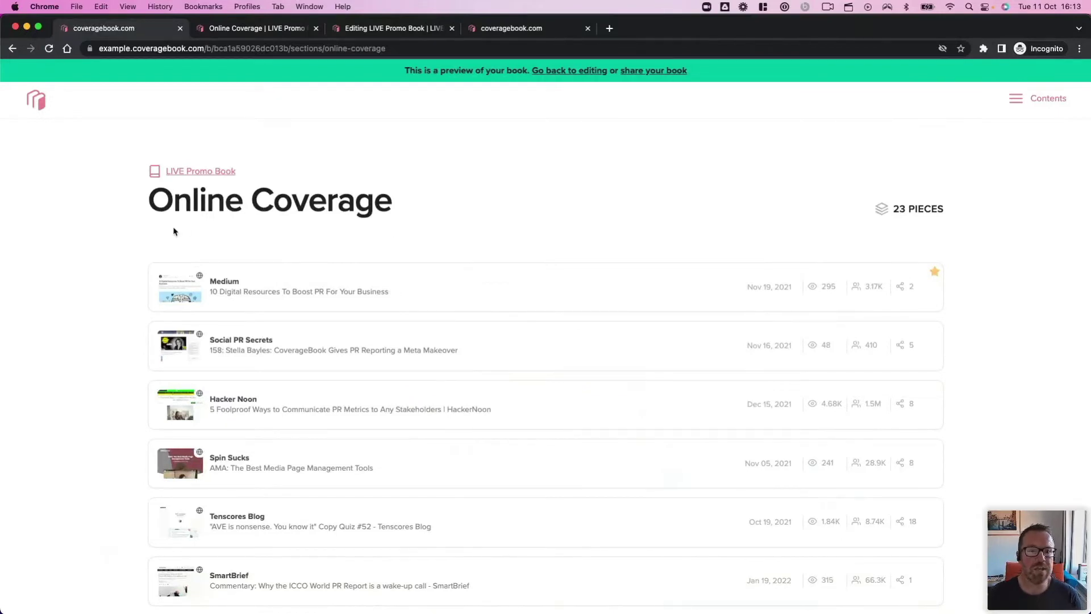
{"action": "left_click", "coordinate": [399, 51]}
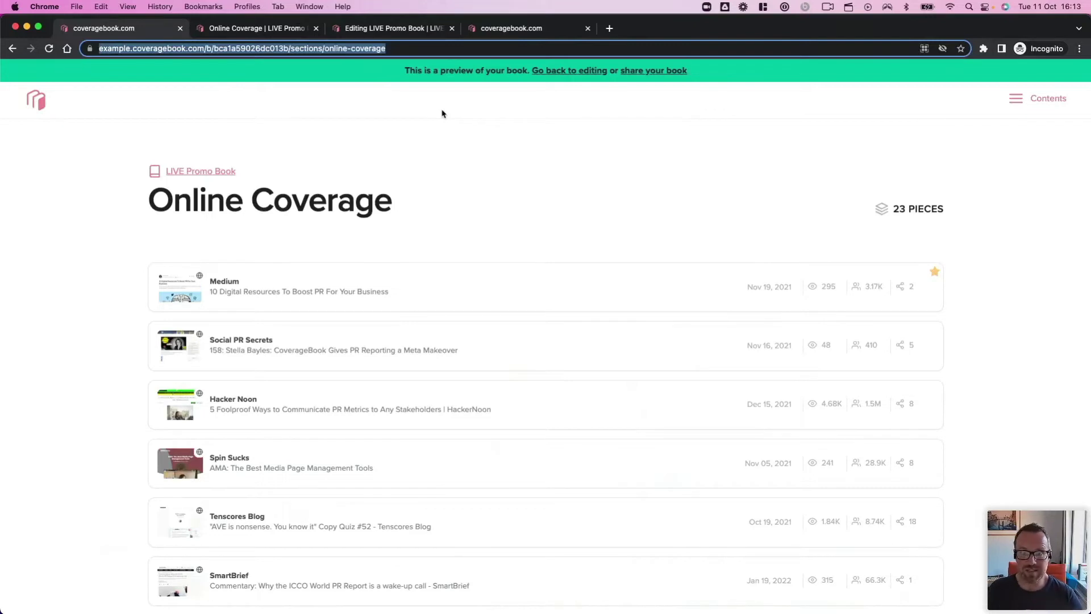
Step: Return from the preview to editing and open the Online Coverage section from the book contents
{"action": "left_click", "coordinate": [551, 74]}
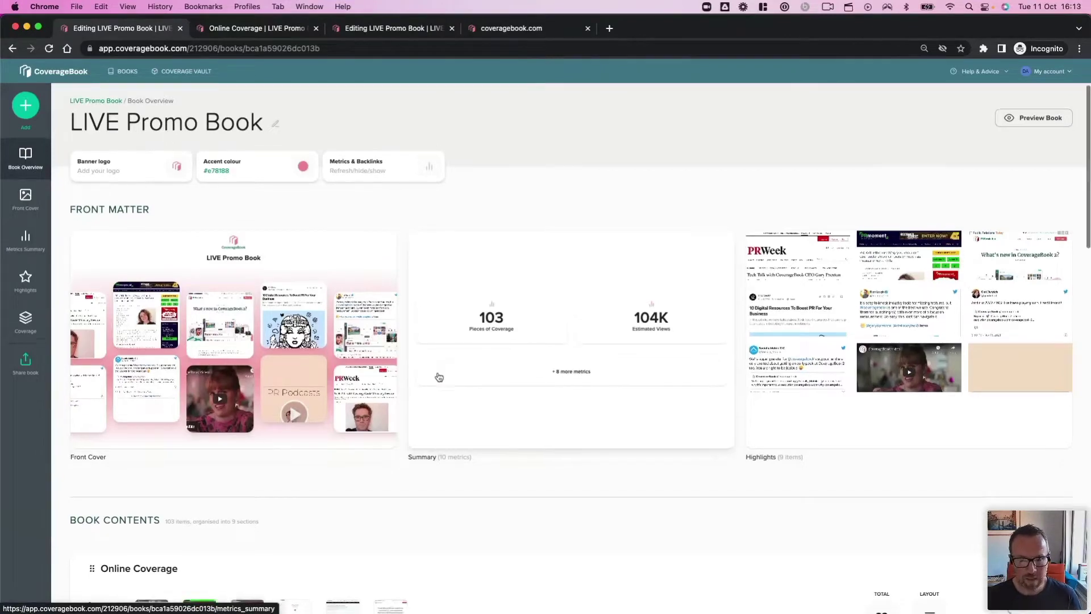
{"action": "scroll", "coordinate": [439, 377], "scroll_direction": "down", "scroll_amount": 5}
{"action": "scroll", "coordinate": [439, 376], "scroll_direction": "down", "scroll_amount": 2}
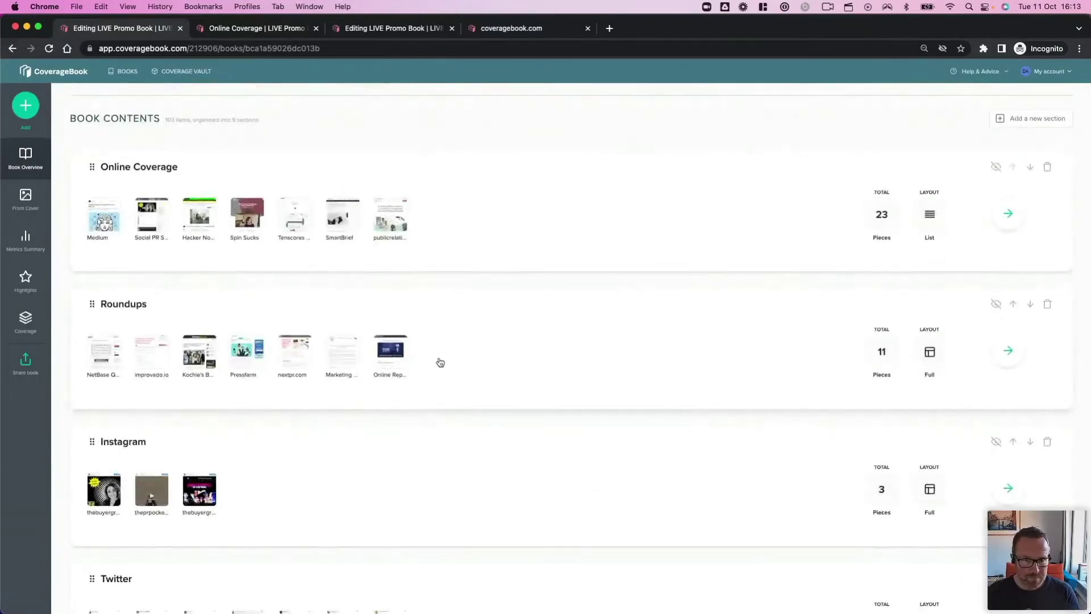
{"action": "left_click", "coordinate": [485, 228]}
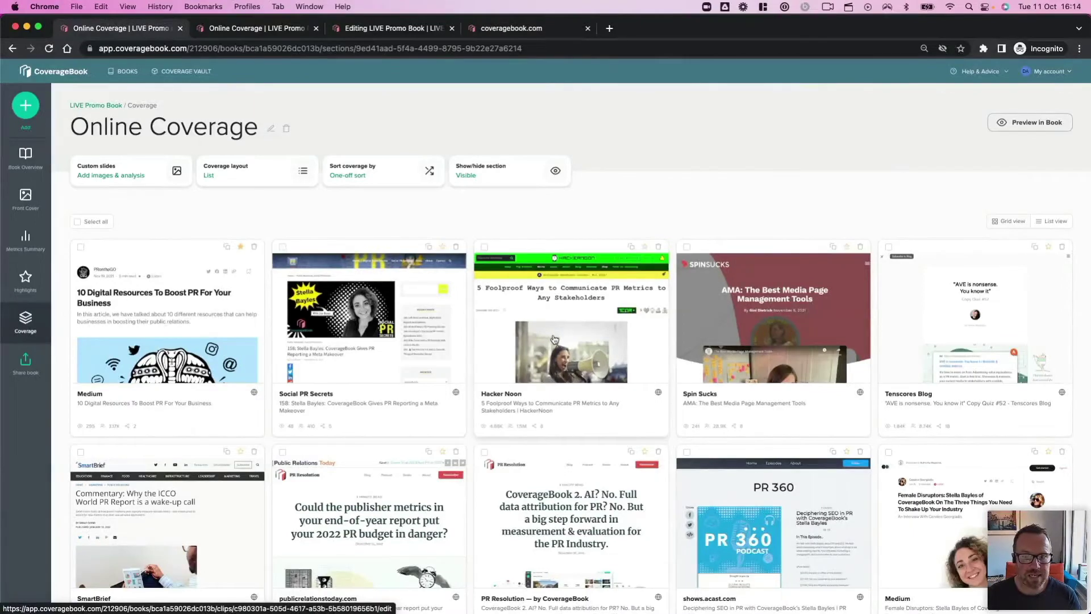
Step: Select the Spin Sucks, Hacker Noon and publicrelationstoday.com items, review the positions and sections available for moving them, and clear the selection
{"action": "mouse_move", "coordinate": [554, 339]}
{"action": "left_mouse_down"}
{"action": "mouse_move", "coordinate": [321, 329]}
{"action": "mouse_move", "coordinate": [373, 313]}
{"action": "mouse_move", "coordinate": [525, 322]}
{"action": "mouse_move", "coordinate": [557, 342]}
{"action": "left_mouse_up"}
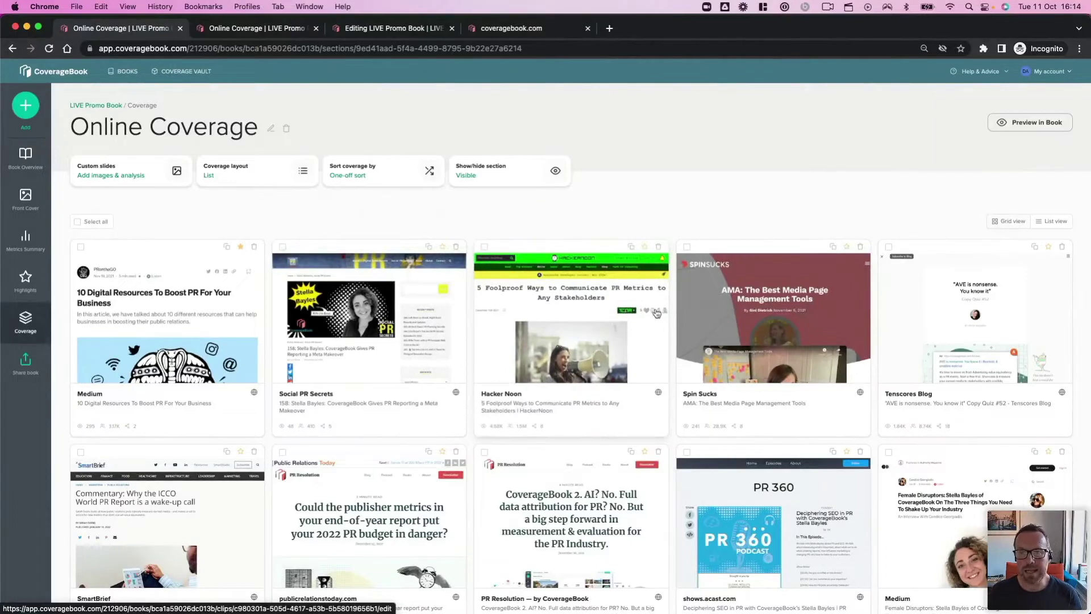
{"action": "left_click", "coordinate": [687, 247]}
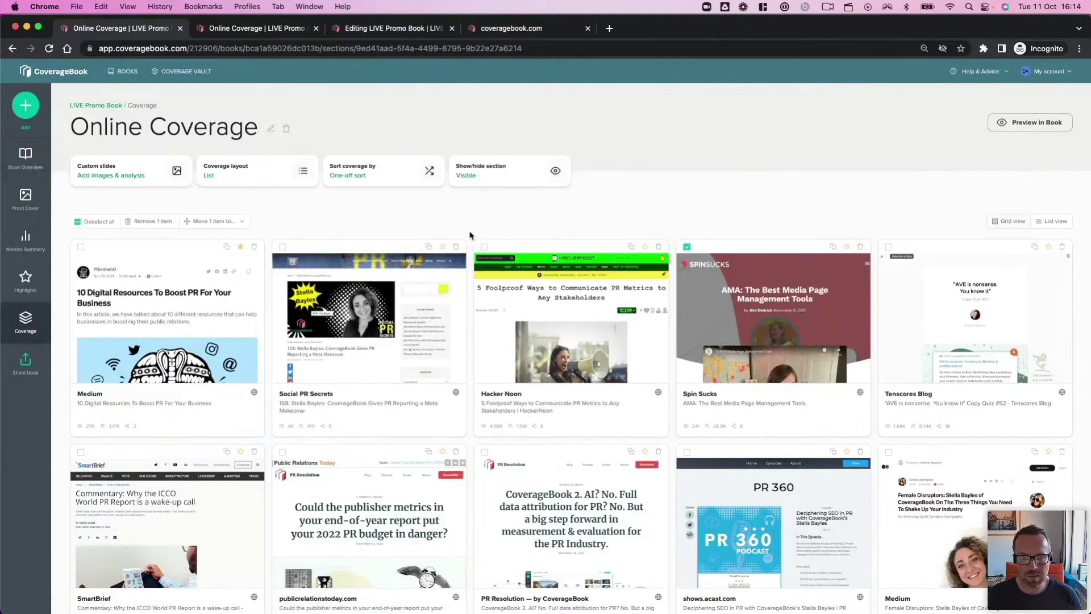
{"action": "left_click", "coordinate": [484, 246]}
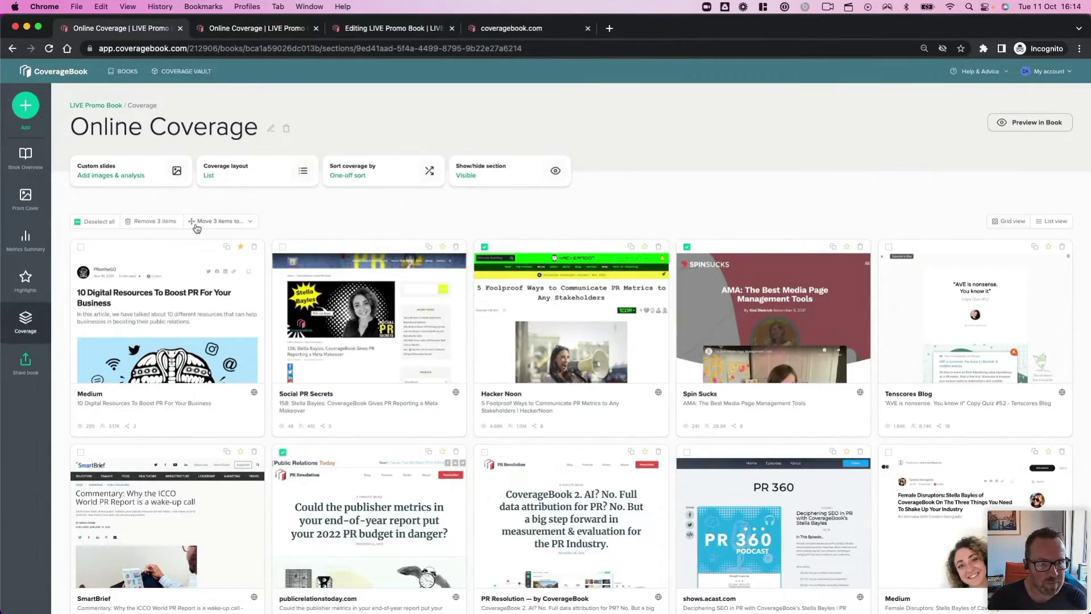
{"action": "left_click", "coordinate": [232, 222]}
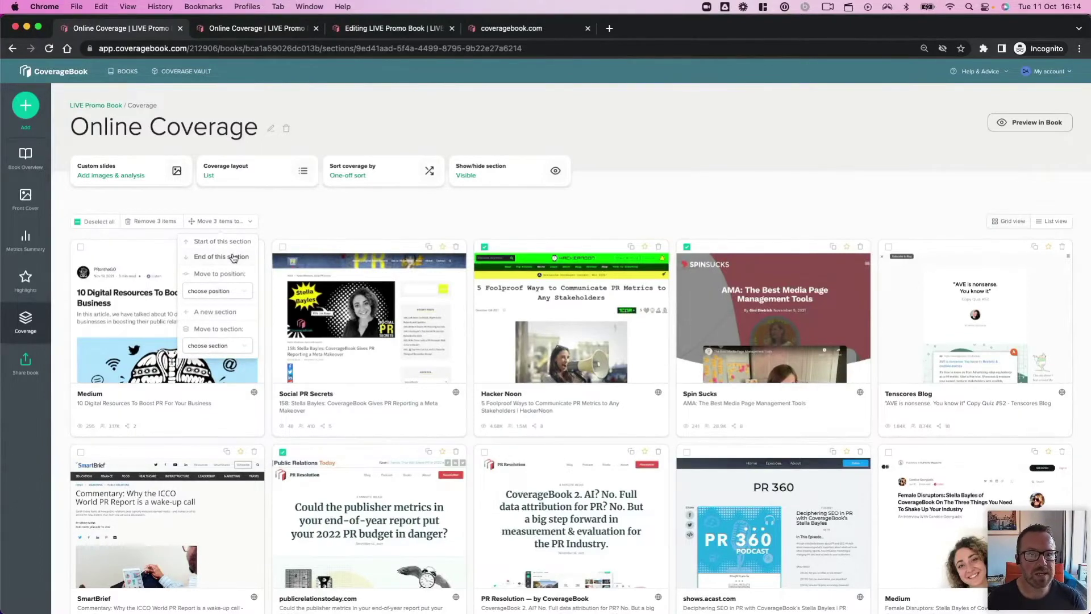
{"action": "left_click", "coordinate": [233, 293]}
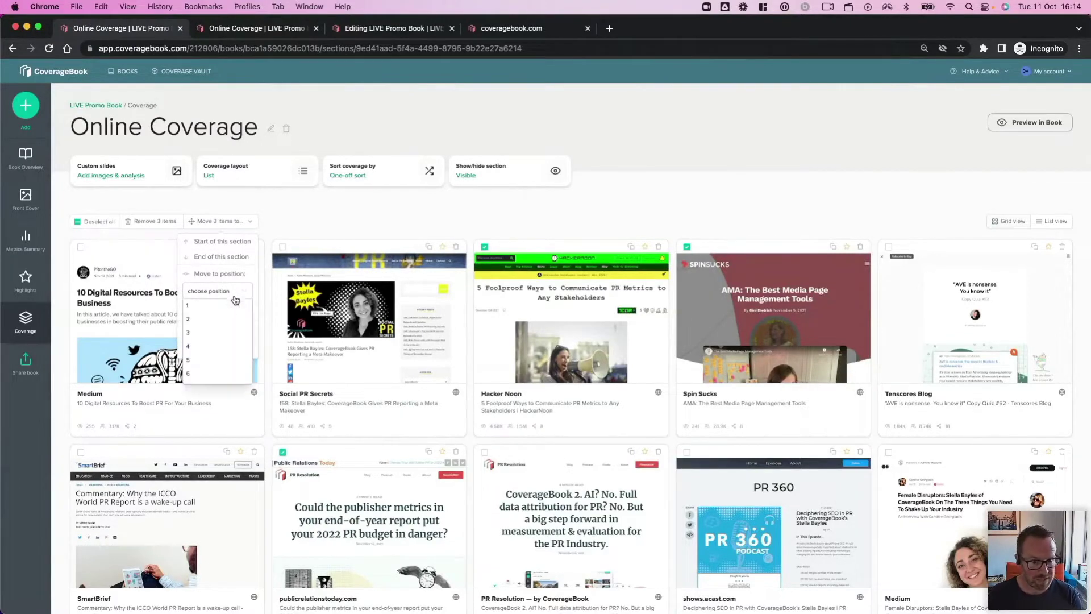
{"action": "left_click", "coordinate": [235, 291]}
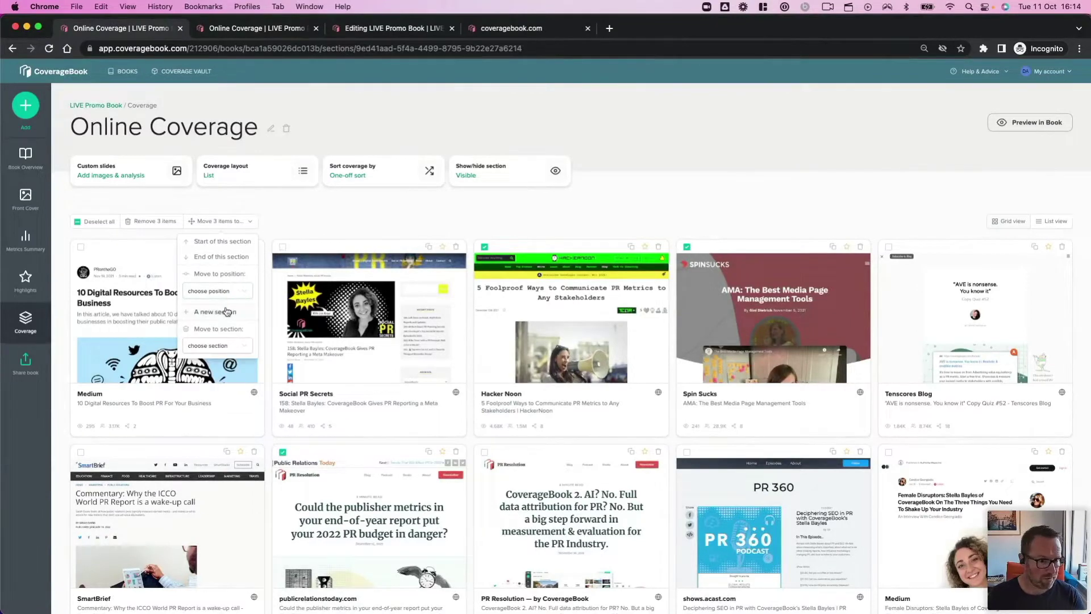
{"action": "left_click", "coordinate": [223, 345]}
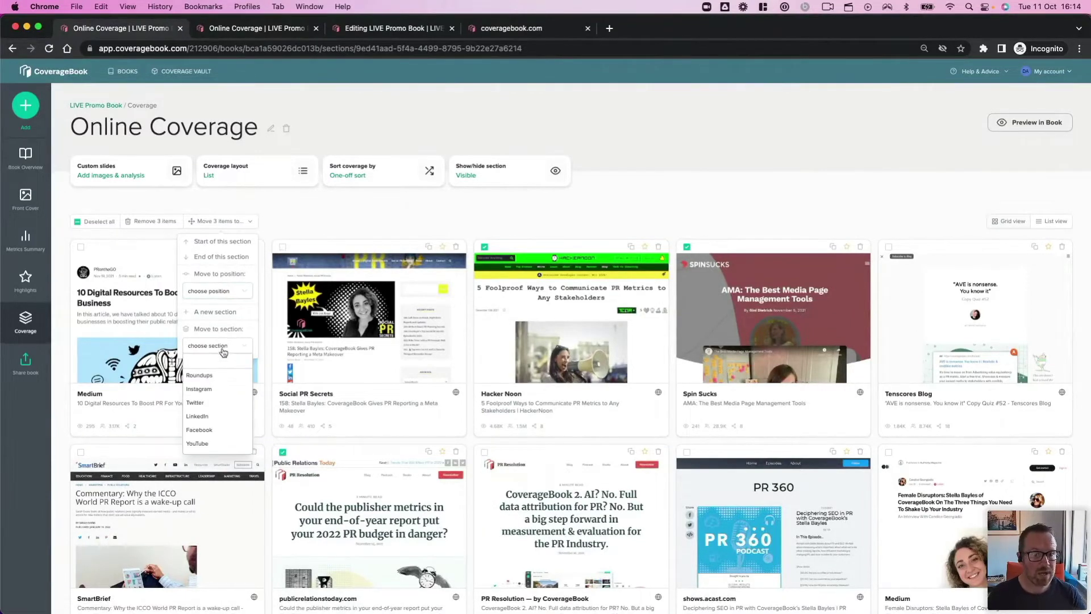
{"action": "left_click", "coordinate": [225, 347]}
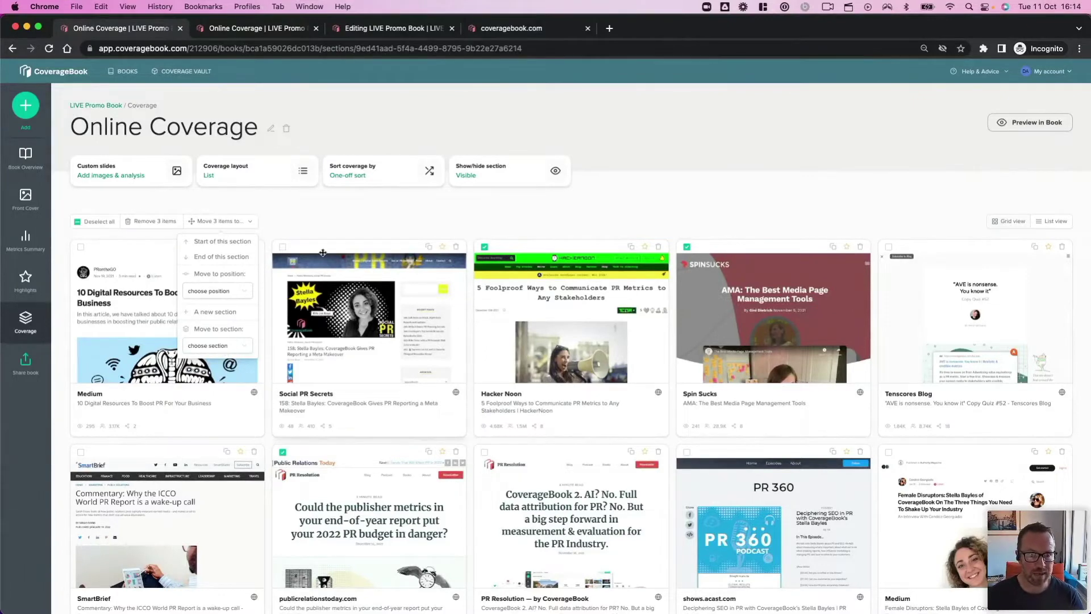
{"action": "left_click", "coordinate": [327, 225]}
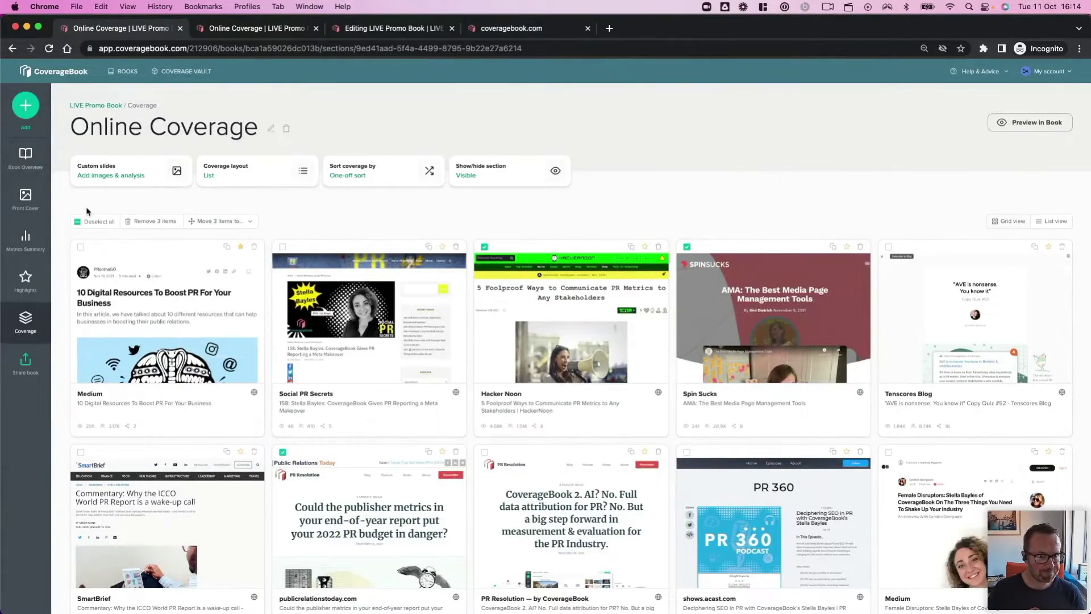
{"action": "left_click", "coordinate": [78, 222]}
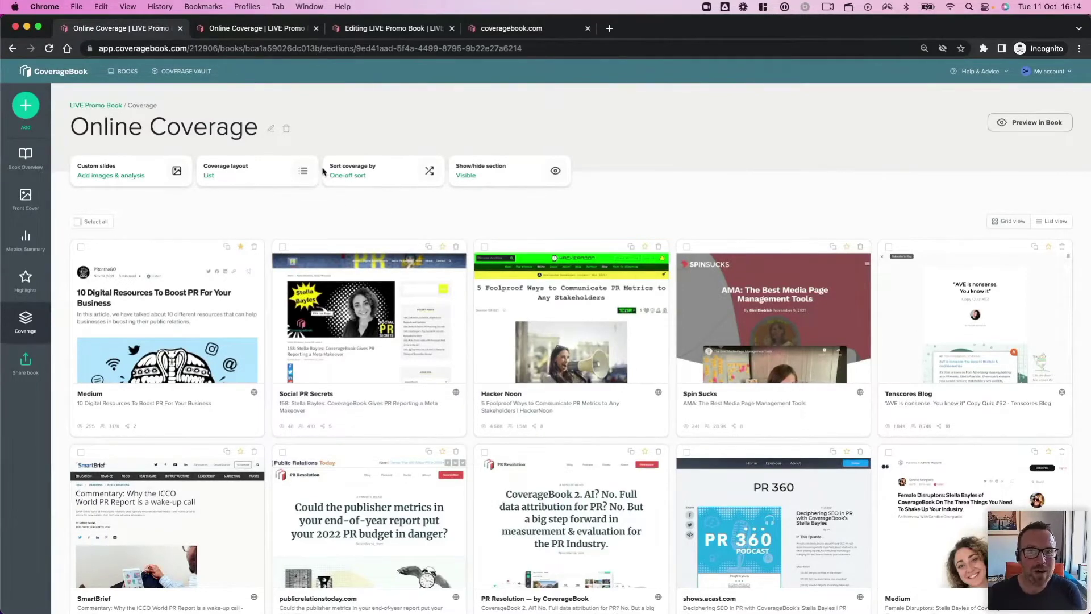
Step: Open the sort settings of the Online Coverage section and review the available sort criteria
{"action": "left_click", "coordinate": [359, 171]}
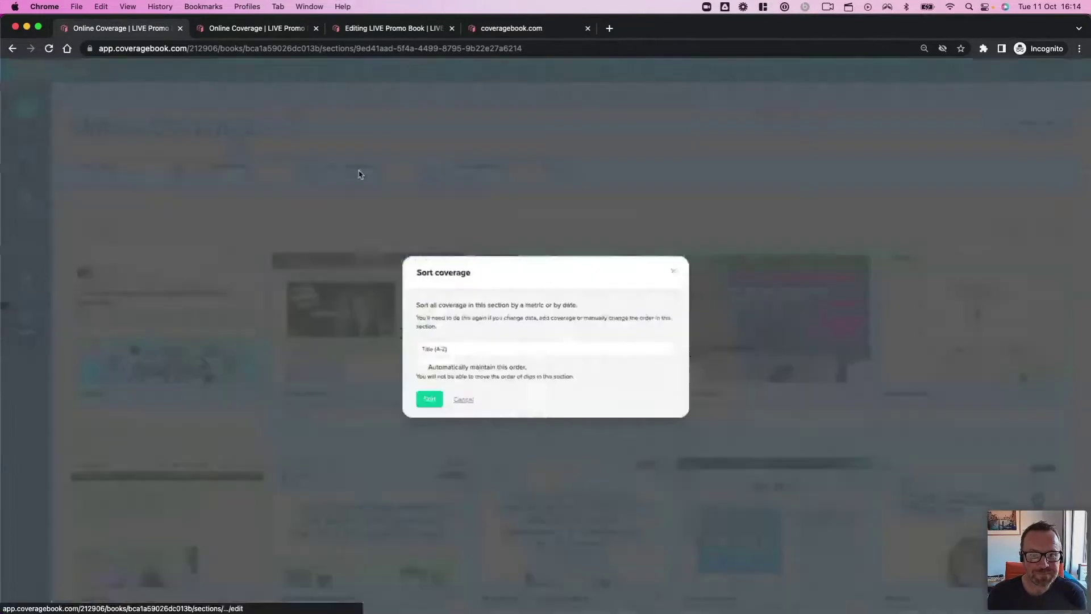
{"action": "left_click", "coordinate": [469, 351]}
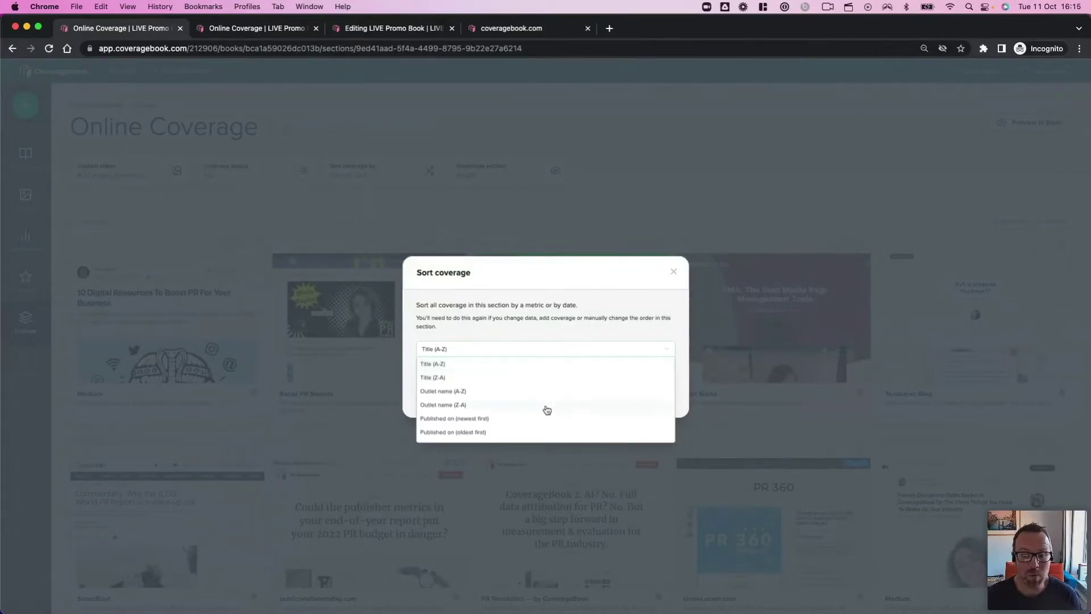
{"action": "scroll", "coordinate": [555, 427], "scroll_direction": "down", "scroll_amount": 4}
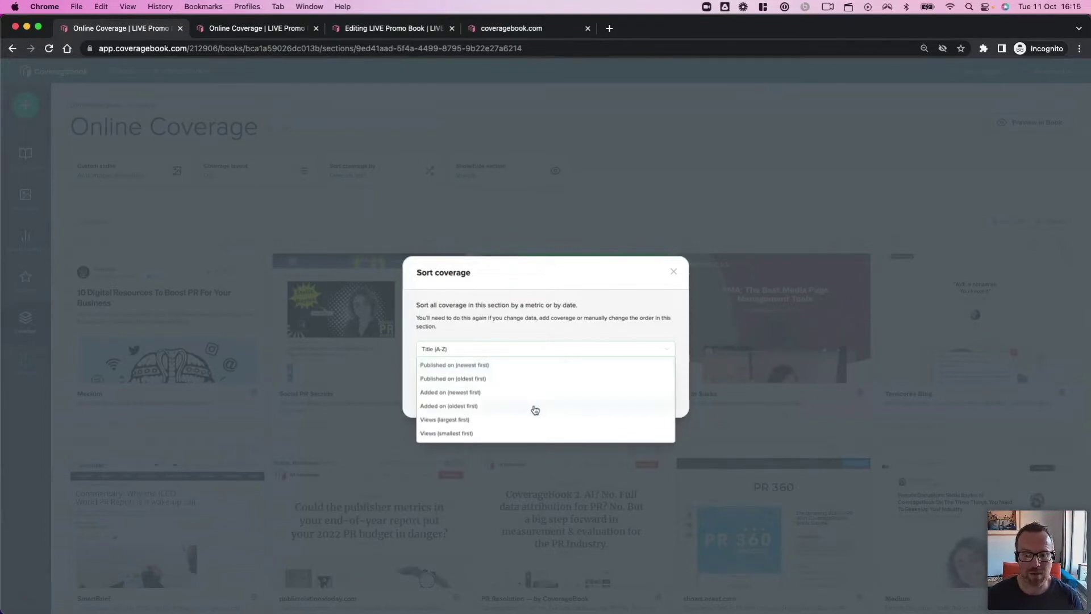
{"action": "scroll", "coordinate": [534, 410], "scroll_direction": "down", "scroll_amount": 3}
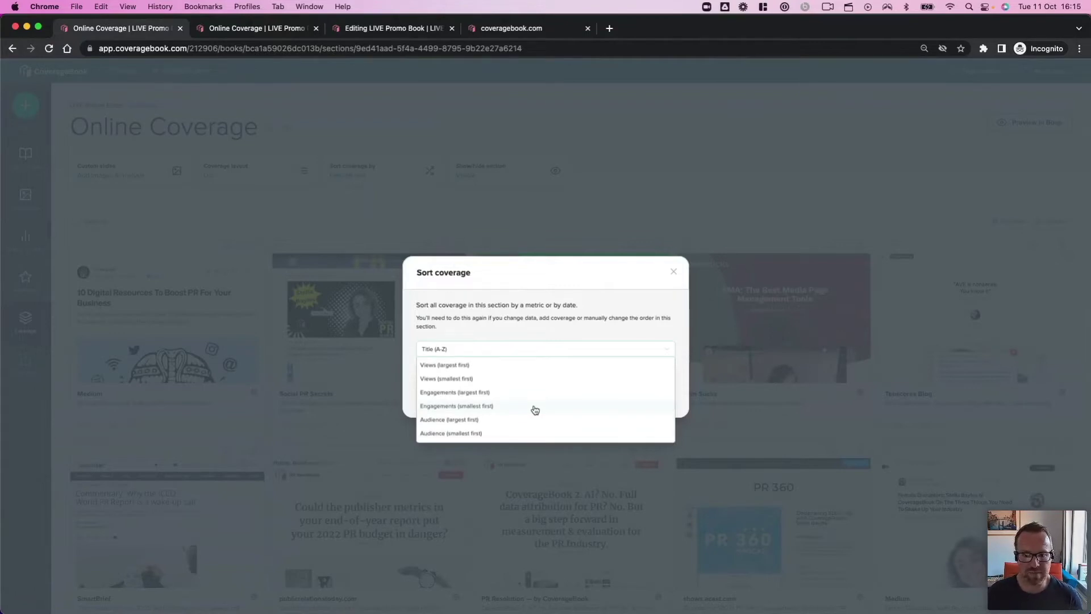
{"action": "left_click", "coordinate": [544, 336]}
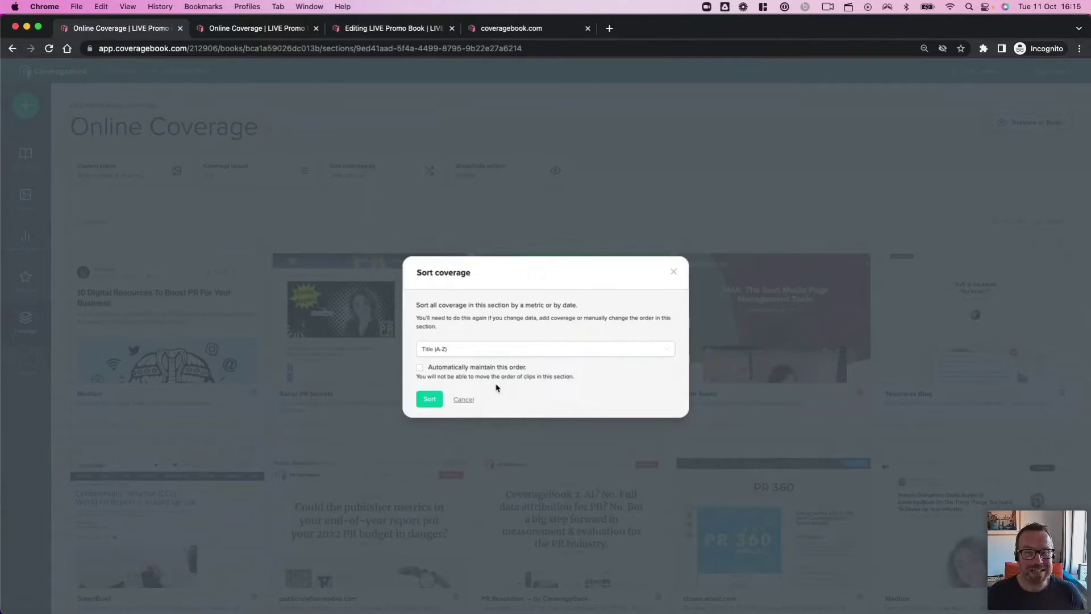
Step: Sort the Online Coverage section by Published on (newest first) and have this order maintained automatically
{"action": "left_click", "coordinate": [507, 351]}
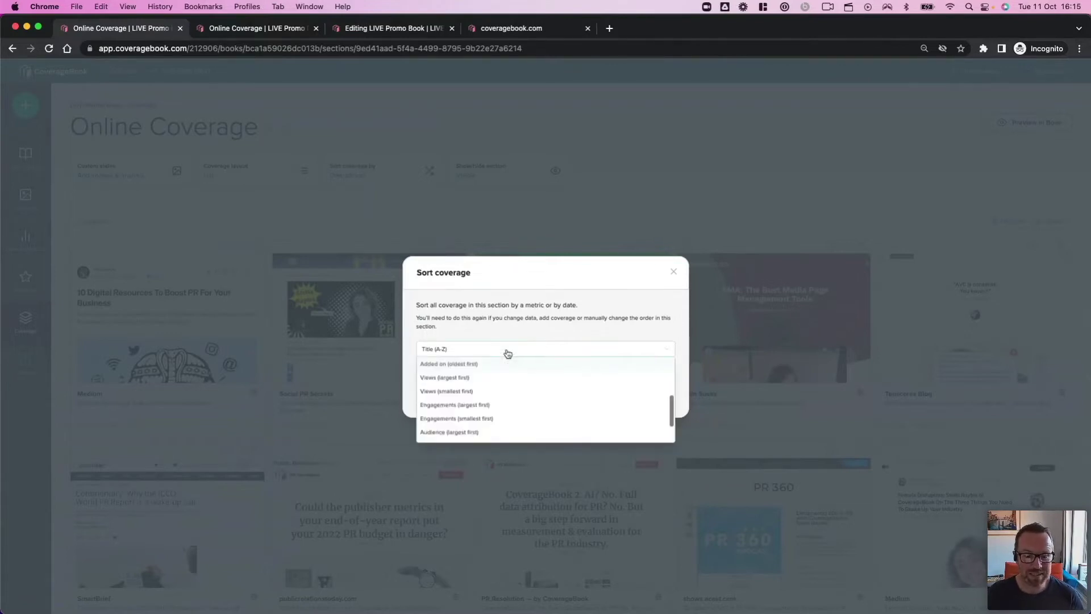
{"action": "scroll", "coordinate": [512, 398], "scroll_direction": "up", "scroll_amount": 1}
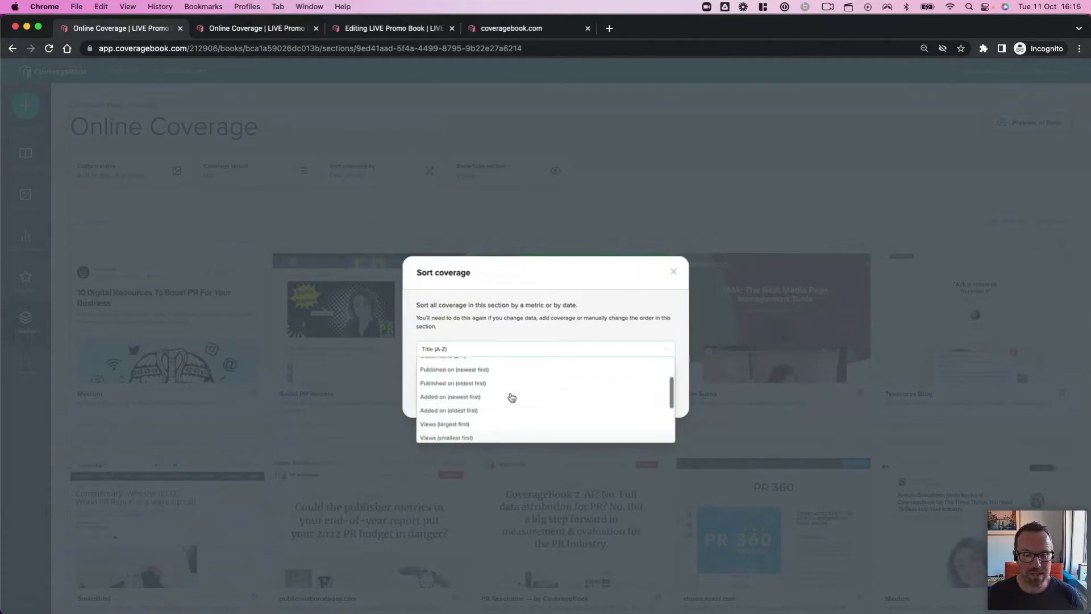
{"action": "scroll", "coordinate": [511, 398], "scroll_direction": "up", "scroll_amount": 2}
{"action": "left_click", "coordinate": [511, 390]}
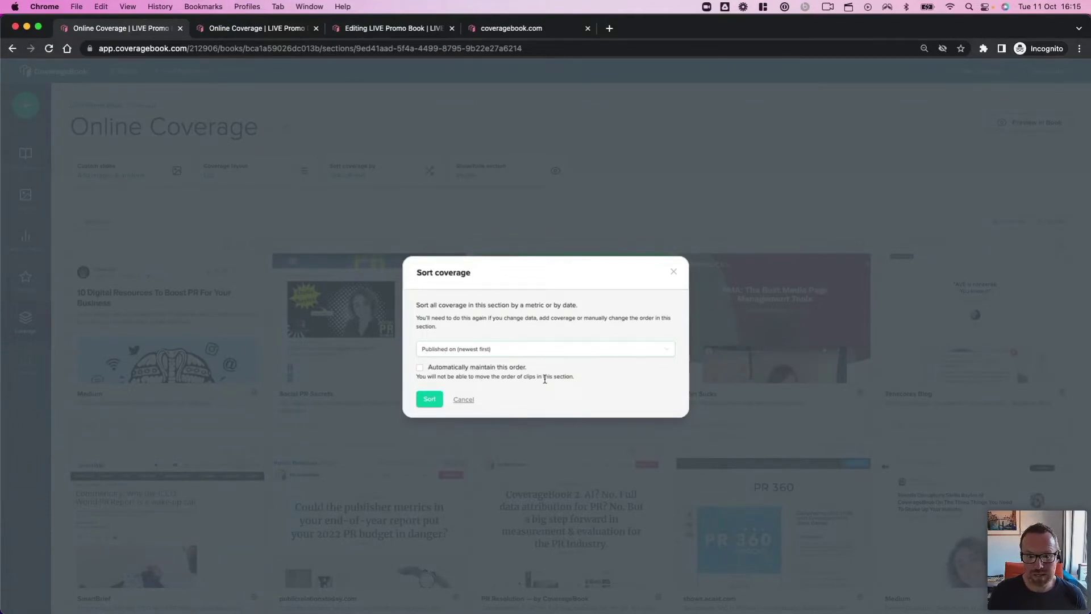
{"action": "left_click", "coordinate": [420, 367]}
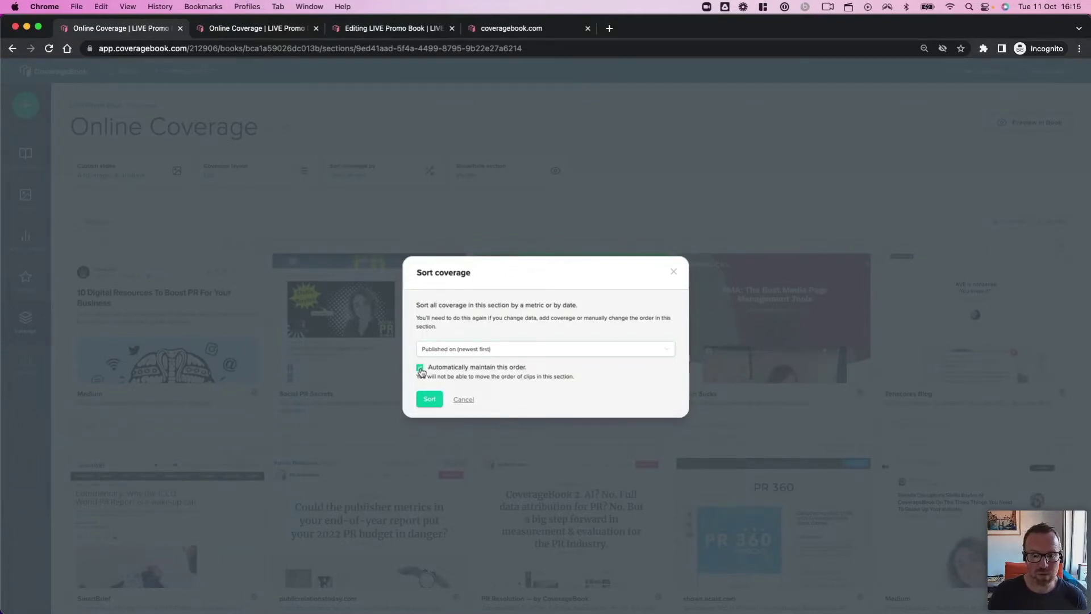
{"action": "left_click", "coordinate": [430, 400]}
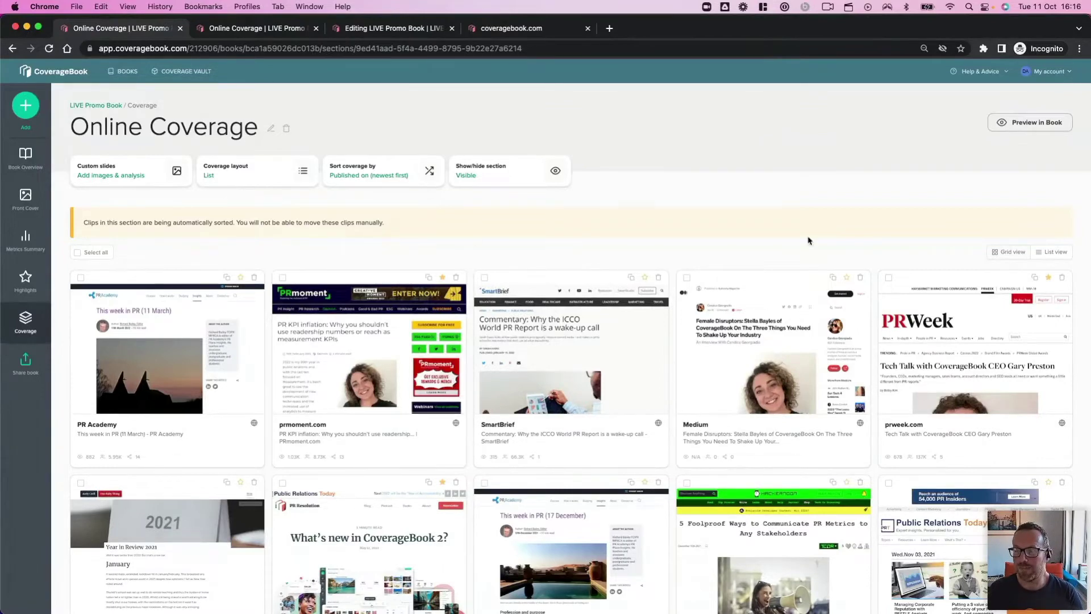
Step: Show the section's coverage as a list, look at the published date field in the first PR Academy item's details, and cancel the edit
{"action": "left_click", "coordinate": [1057, 254]}
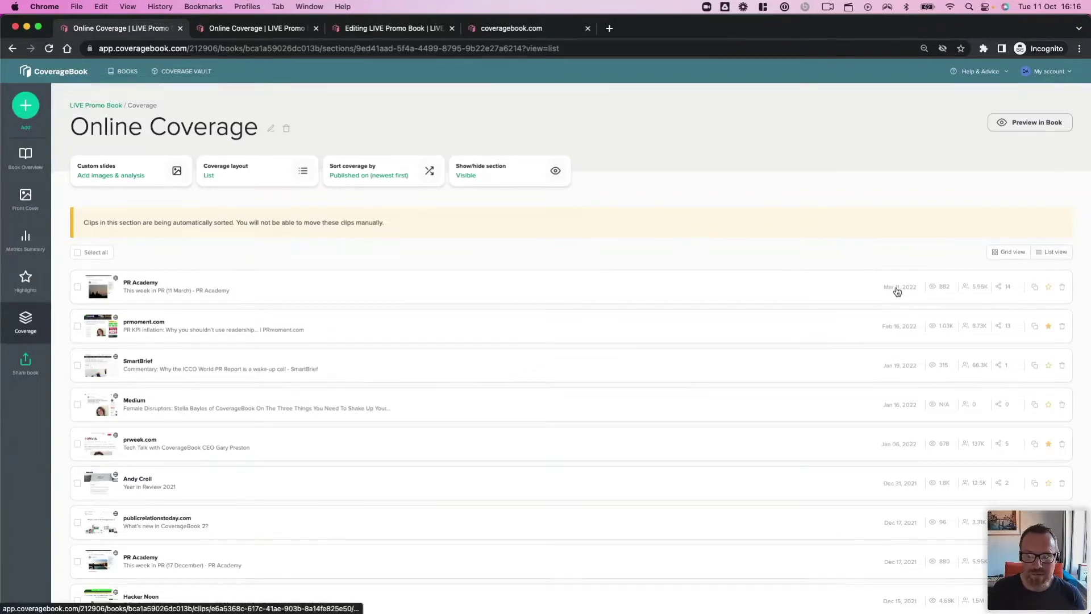
{"action": "left_click", "coordinate": [897, 292]}
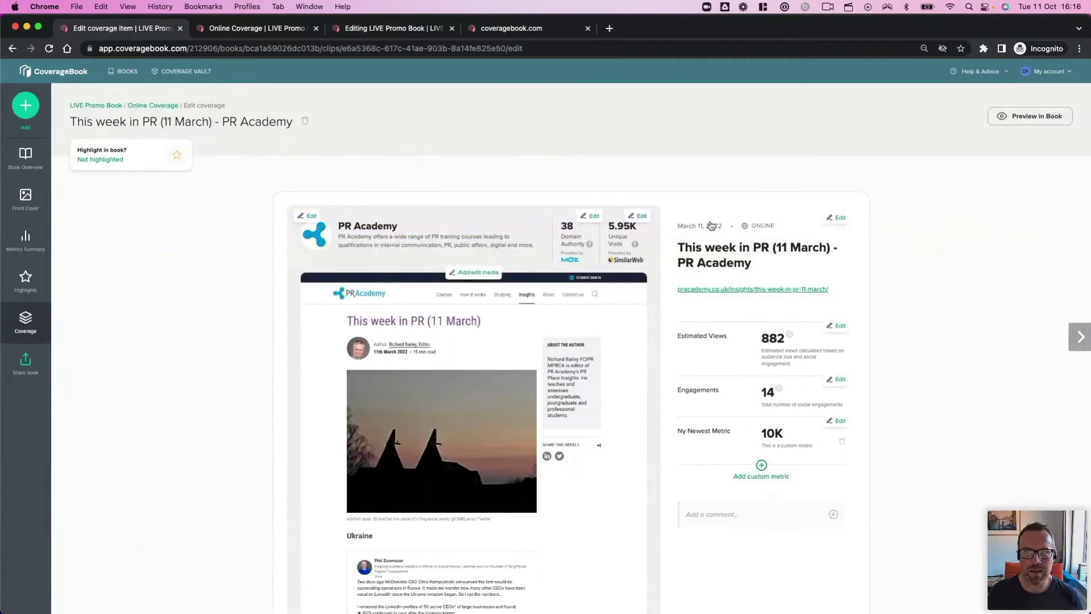
{"action": "left_click", "coordinate": [712, 226]}
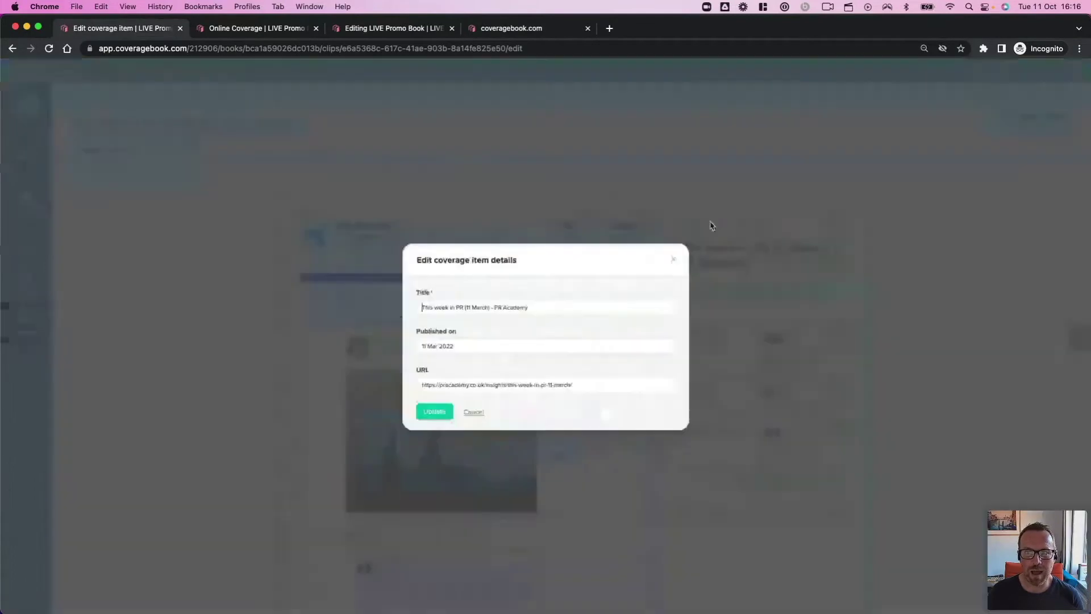
{"action": "left_click", "coordinate": [519, 342]}
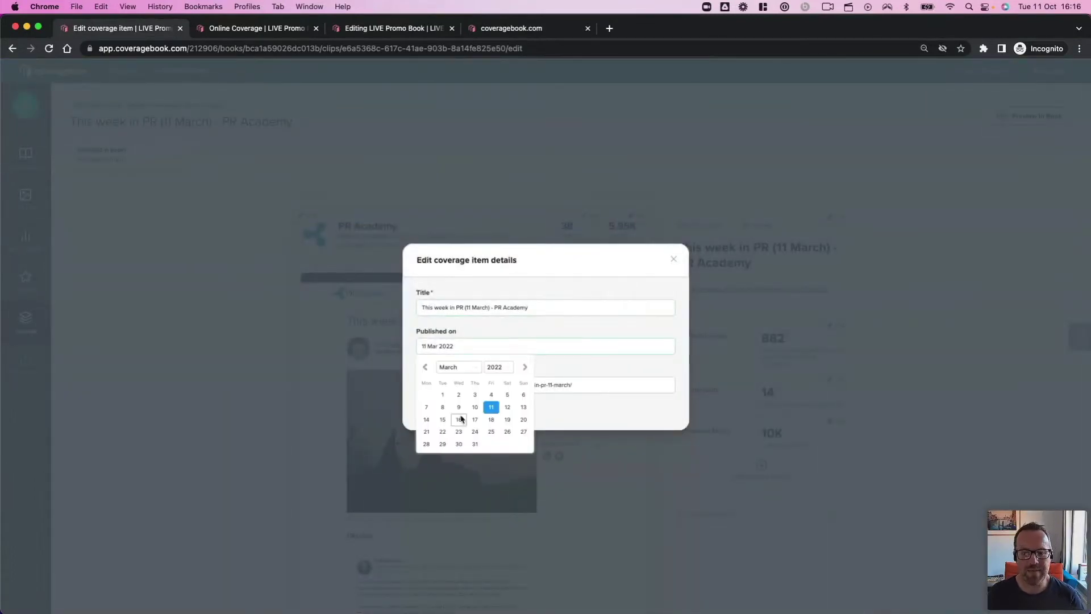
{"action": "left_click", "coordinate": [547, 407]}
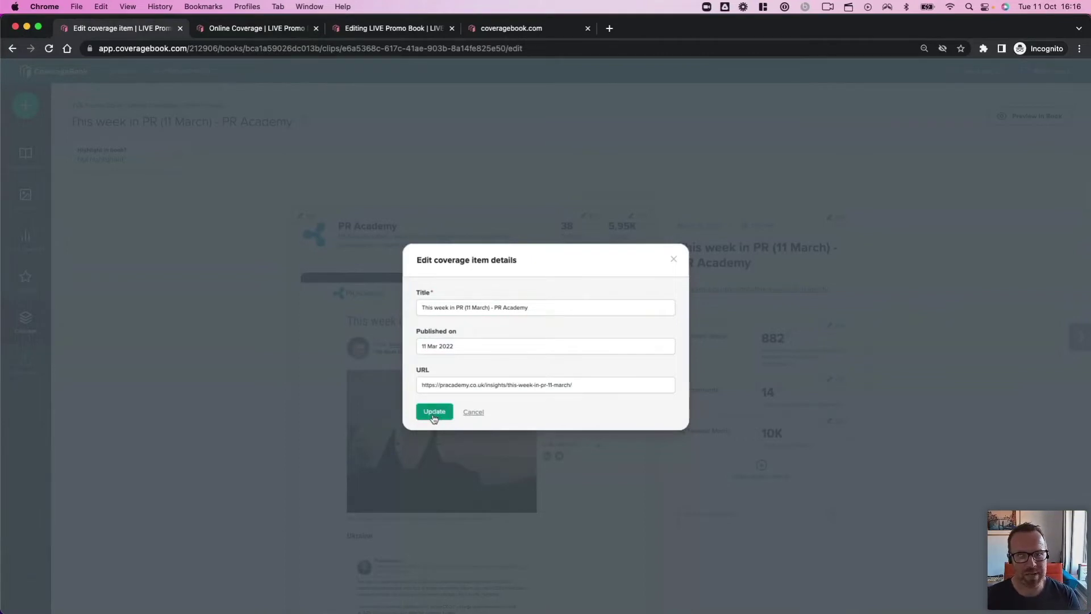
{"action": "left_click", "coordinate": [473, 412]}
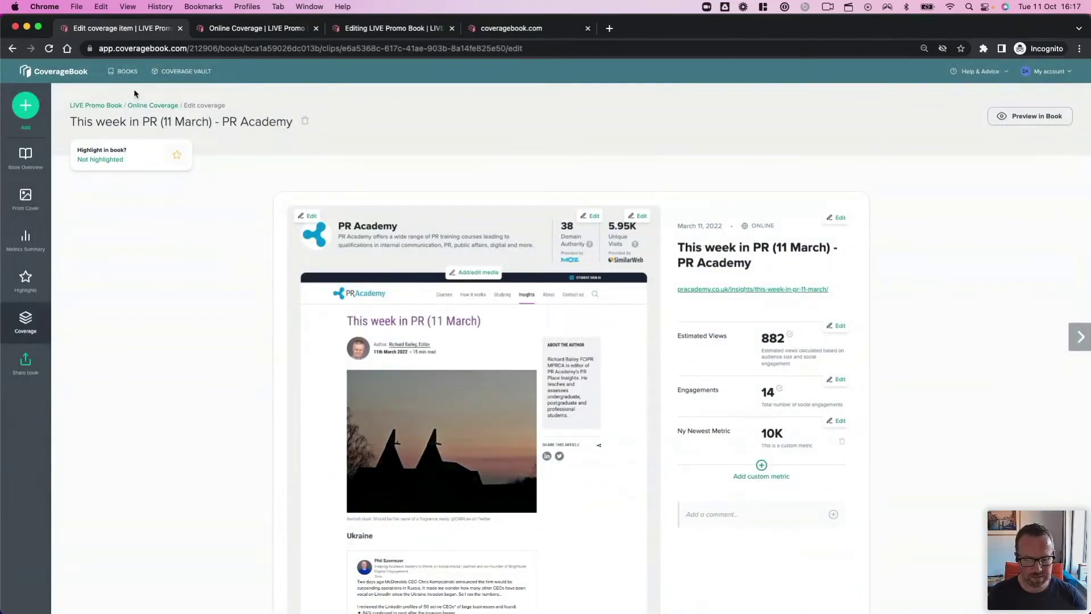
Step: Open the Pets and Partners book from the list of all books and review its sections in the book contents
{"action": "left_click", "coordinate": [128, 74]}
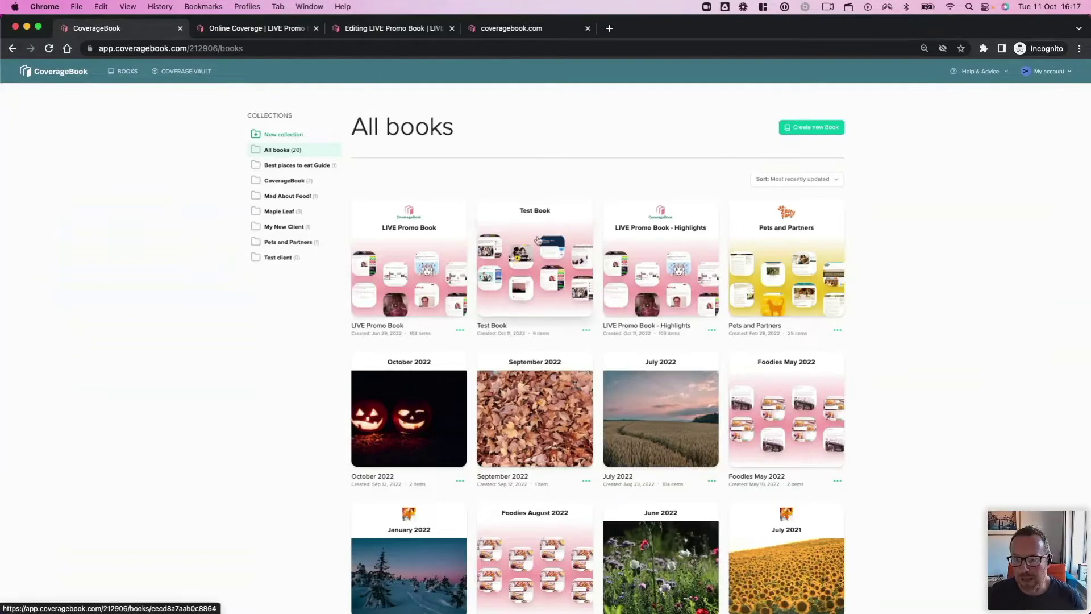
{"action": "left_click", "coordinate": [779, 257]}
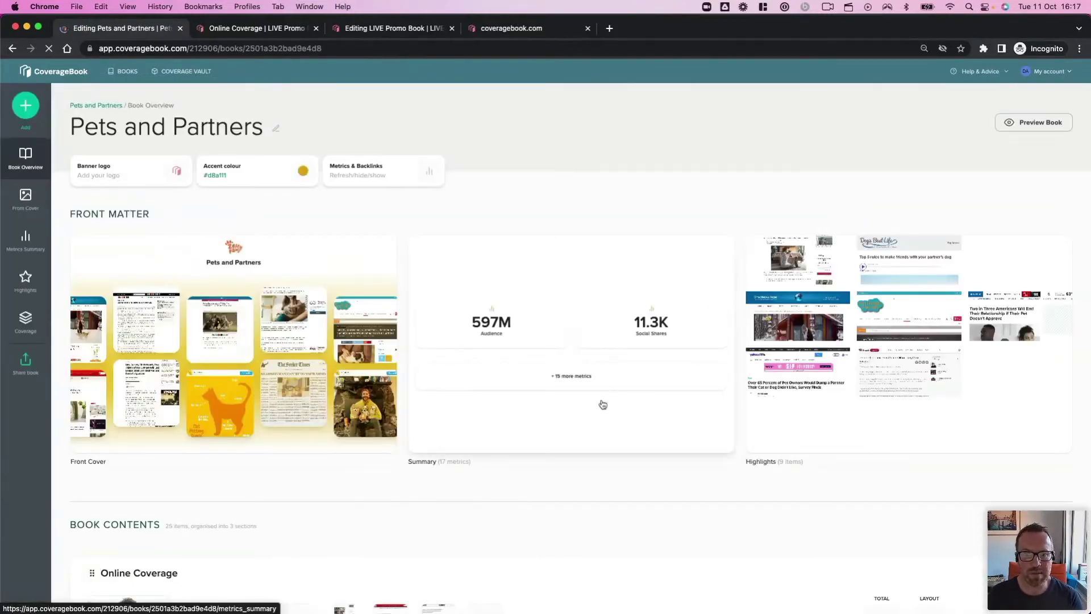
{"action": "scroll", "coordinate": [507, 510], "scroll_direction": "down", "scroll_amount": 5}
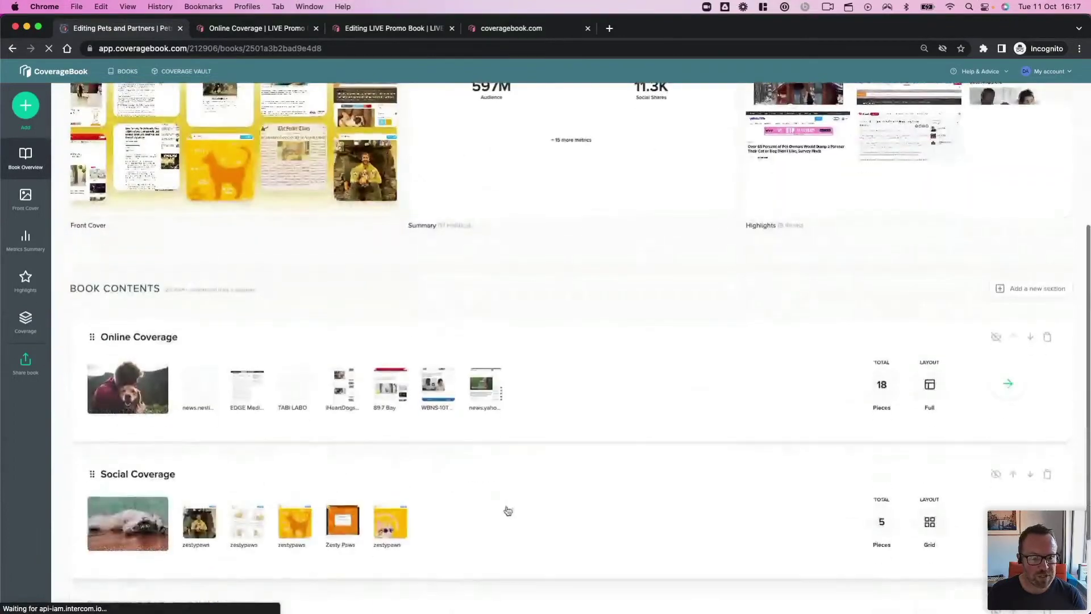
{"action": "scroll", "coordinate": [508, 510], "scroll_direction": "down", "scroll_amount": 3}
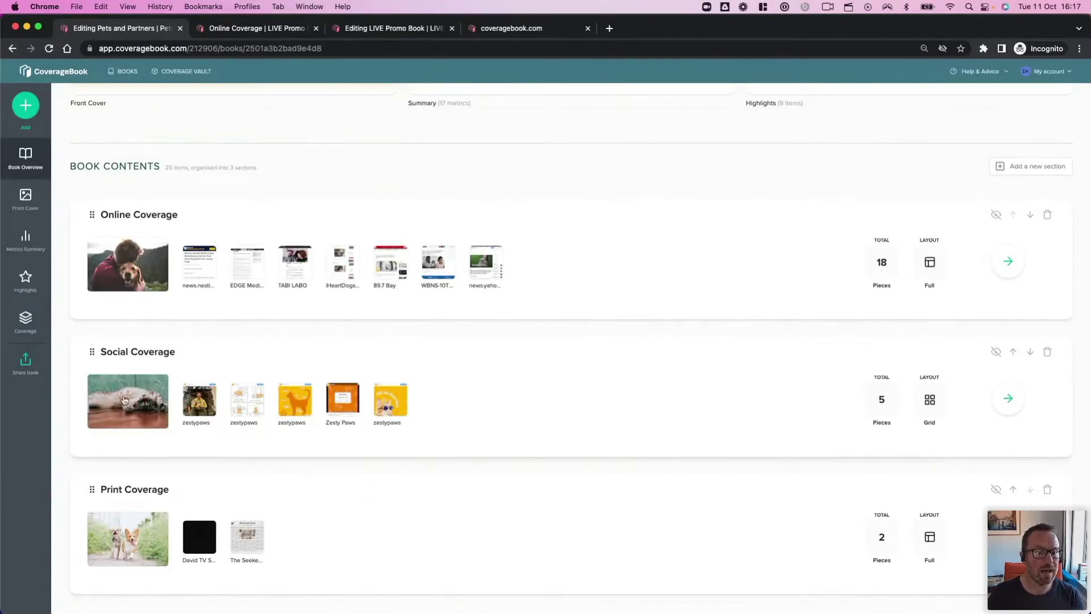
{"action": "scroll", "coordinate": [136, 265], "scroll_direction": "up", "scroll_amount": 5}
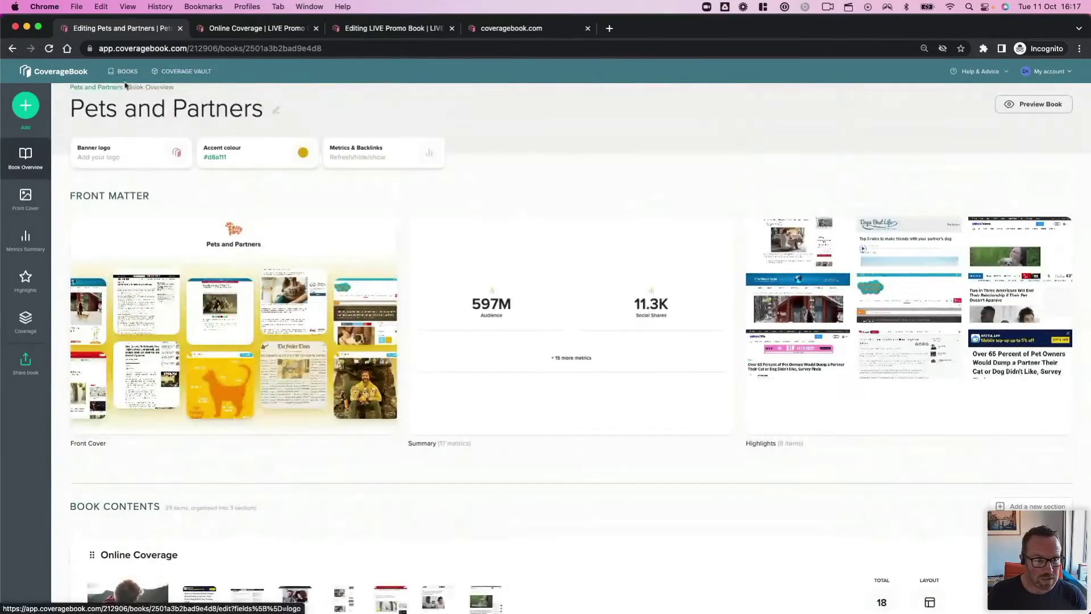
Step: Copy the Pets and Partners book as a template, without its coverage, into the Pets and Partners collection
{"action": "left_click", "coordinate": [127, 72]}
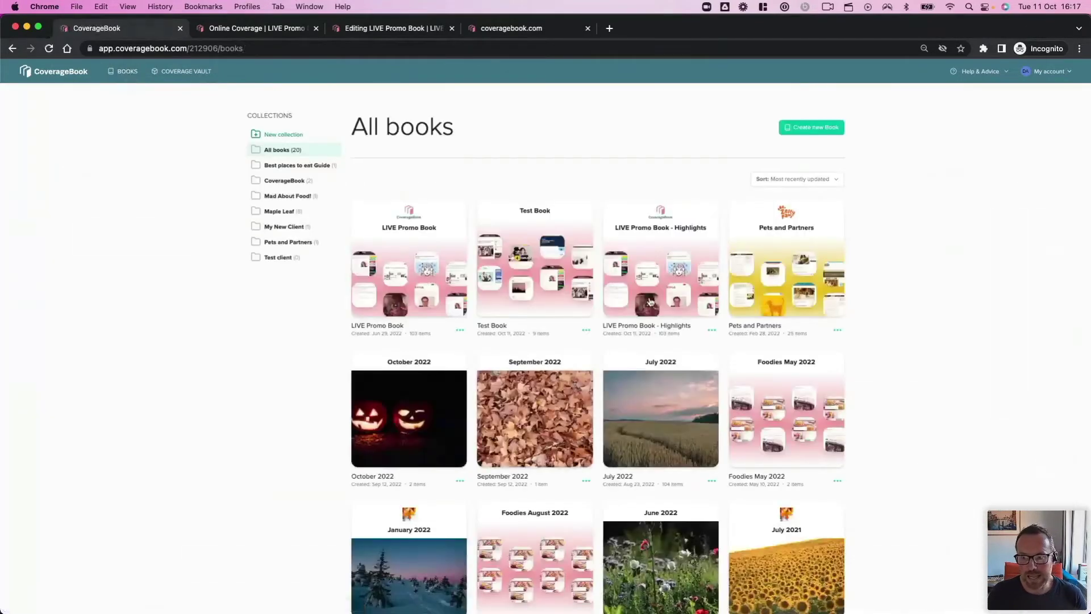
{"action": "left_click", "coordinate": [837, 331]}
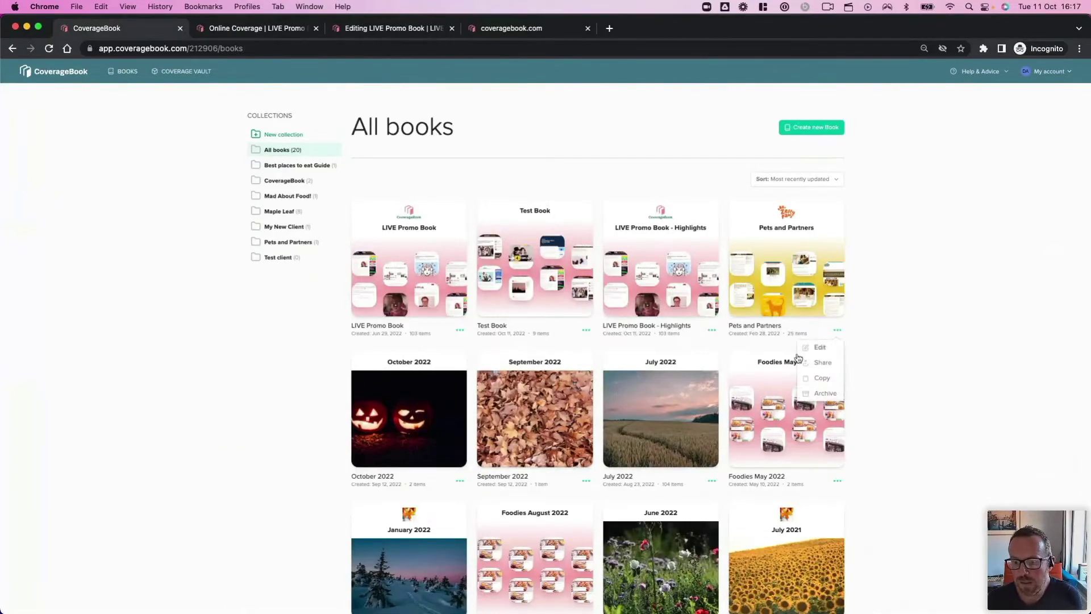
{"action": "left_click", "coordinate": [823, 379]}
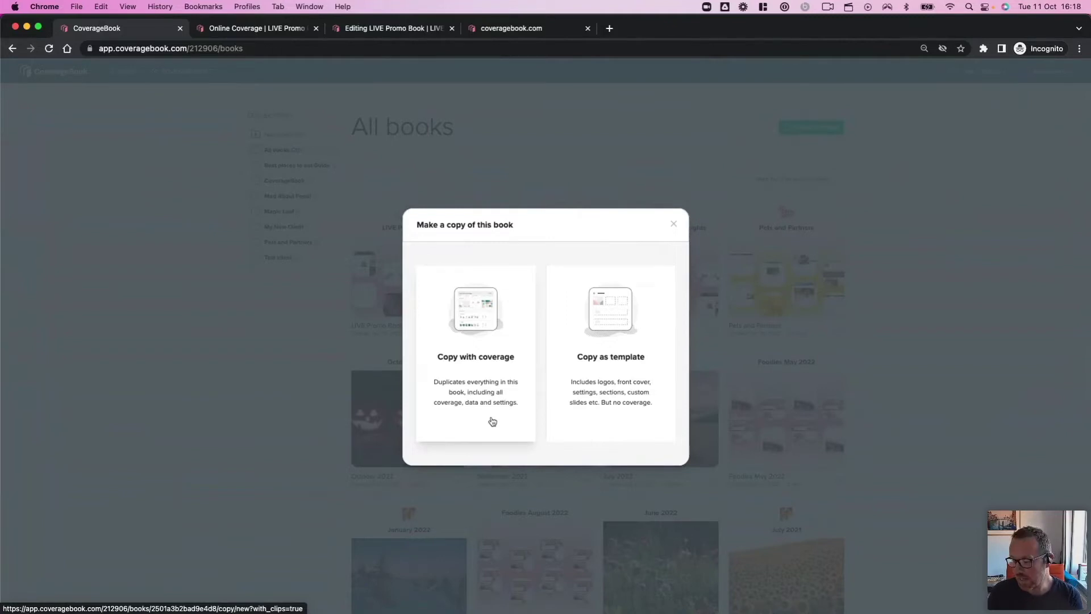
{"action": "left_click", "coordinate": [605, 399]}
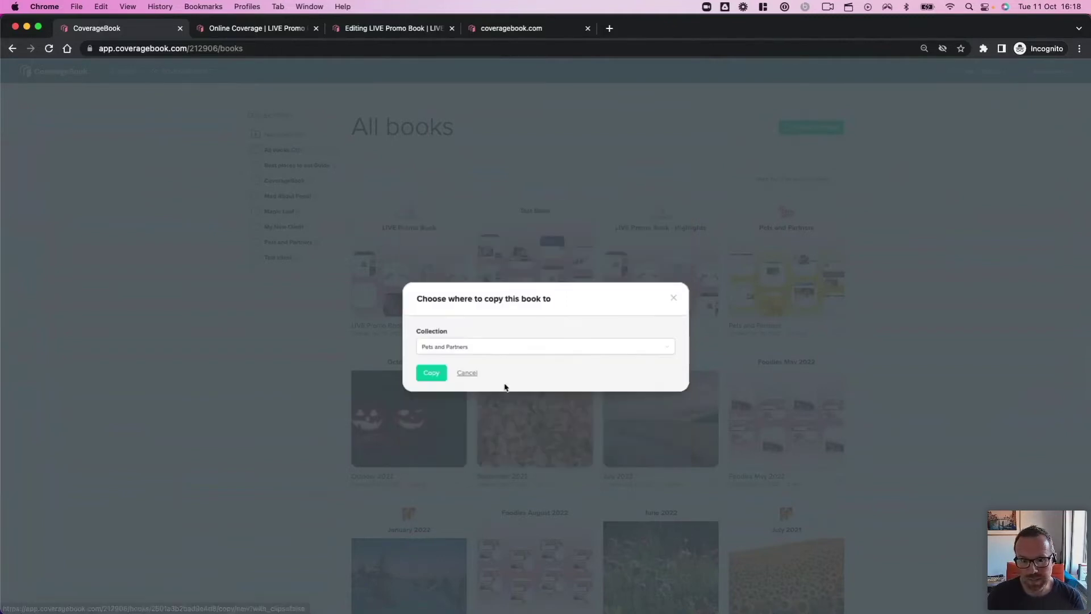
{"action": "left_click", "coordinate": [431, 374]}
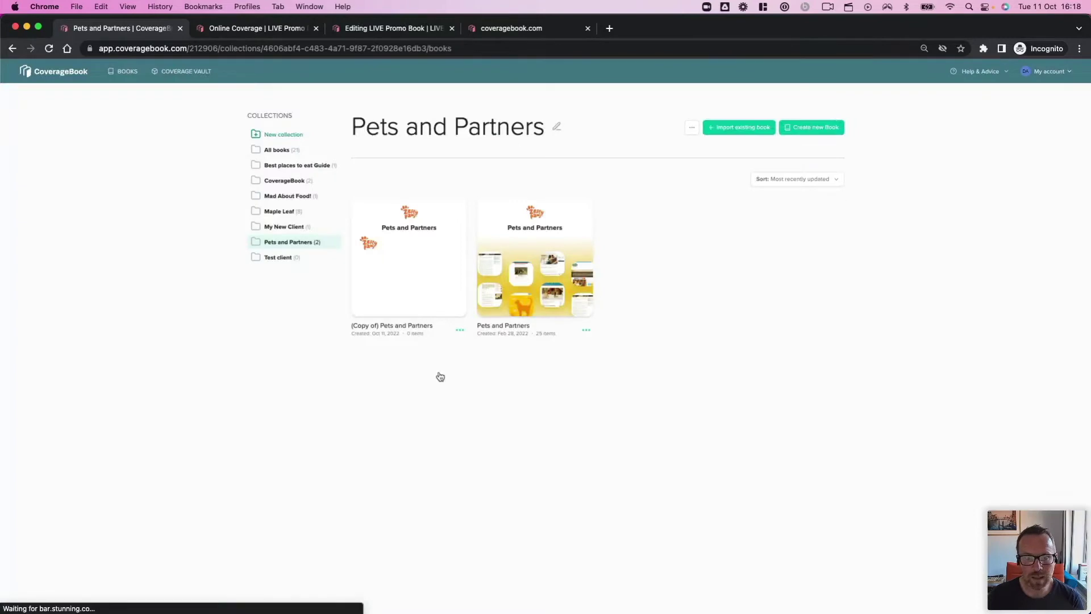
Step: Open the copied Pets and Partners book and examine its metrics summary and the sections in its book contents
{"action": "left_click", "coordinate": [424, 258]}
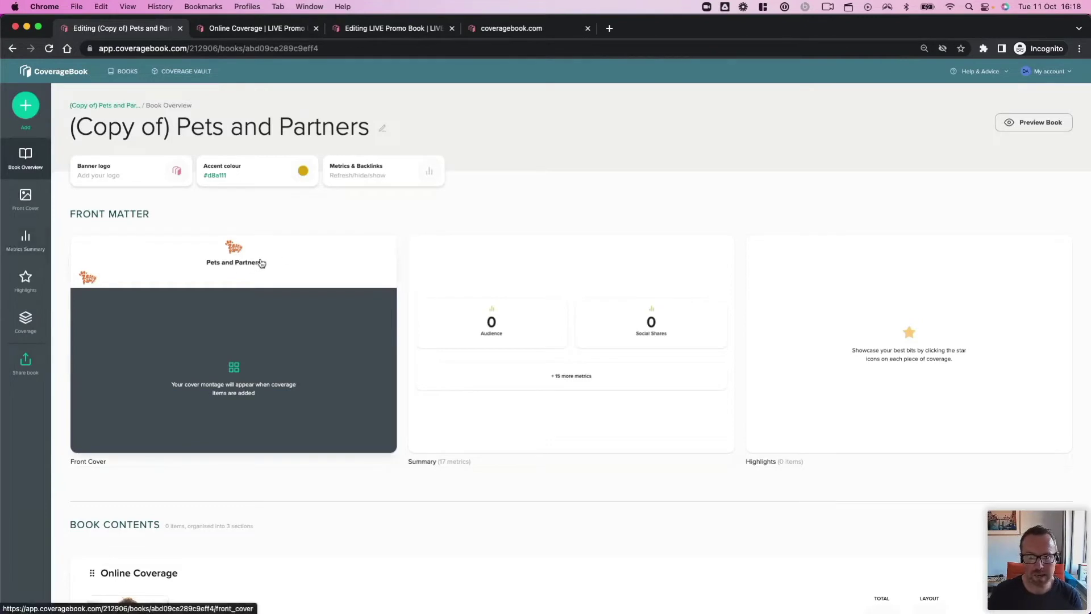
{"action": "left_click", "coordinate": [543, 278]}
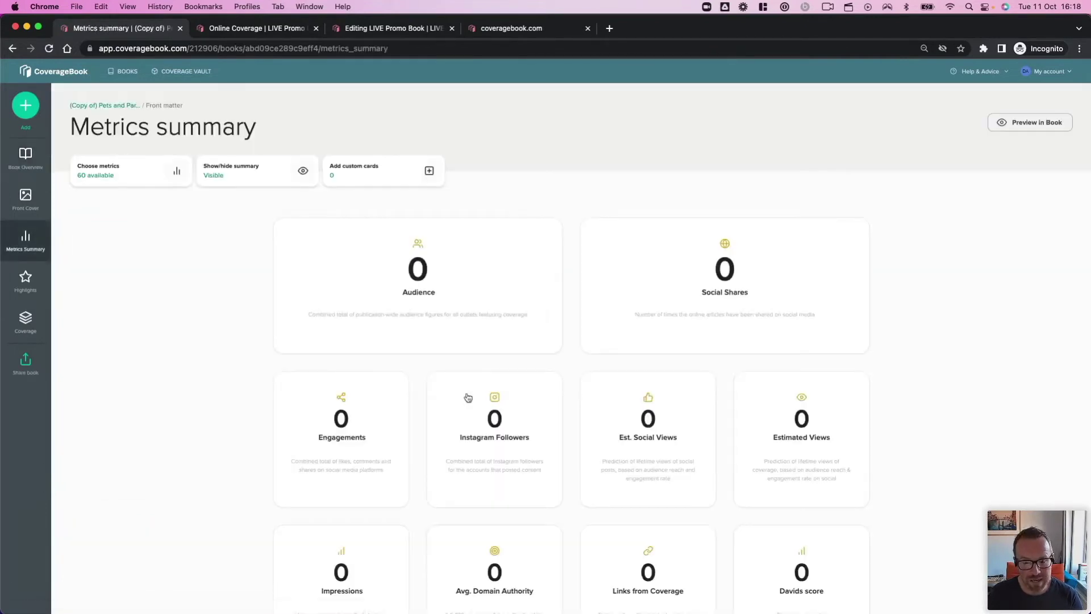
{"action": "scroll", "coordinate": [468, 397], "scroll_direction": "down", "scroll_amount": 1}
{"action": "scroll", "coordinate": [468, 397], "scroll_direction": "down", "scroll_amount": 5}
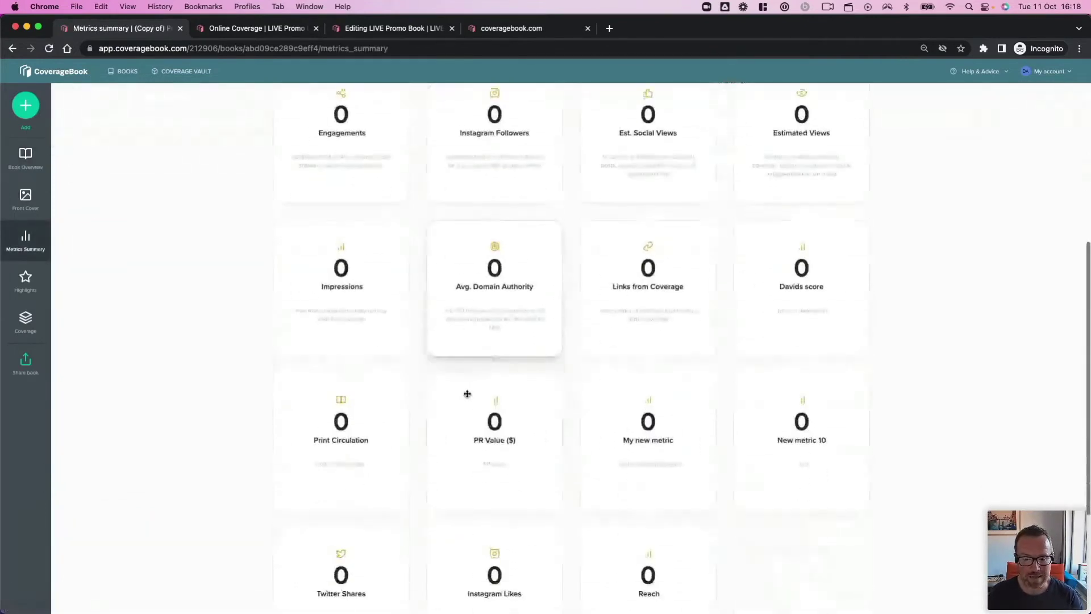
{"action": "scroll", "coordinate": [467, 393], "scroll_direction": "up", "scroll_amount": 6}
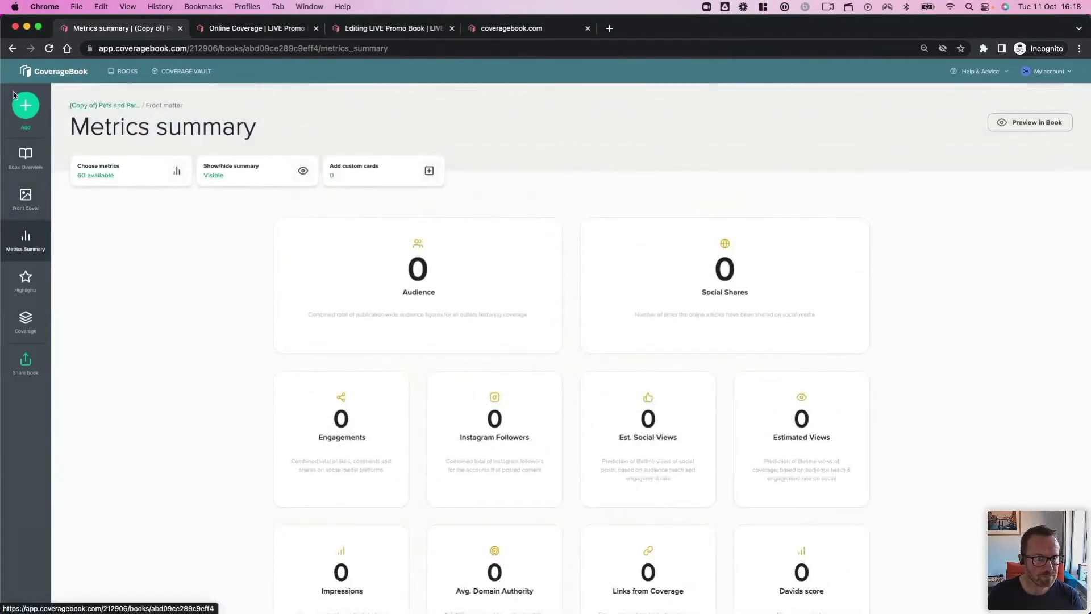
{"action": "left_click", "coordinate": [13, 49]}
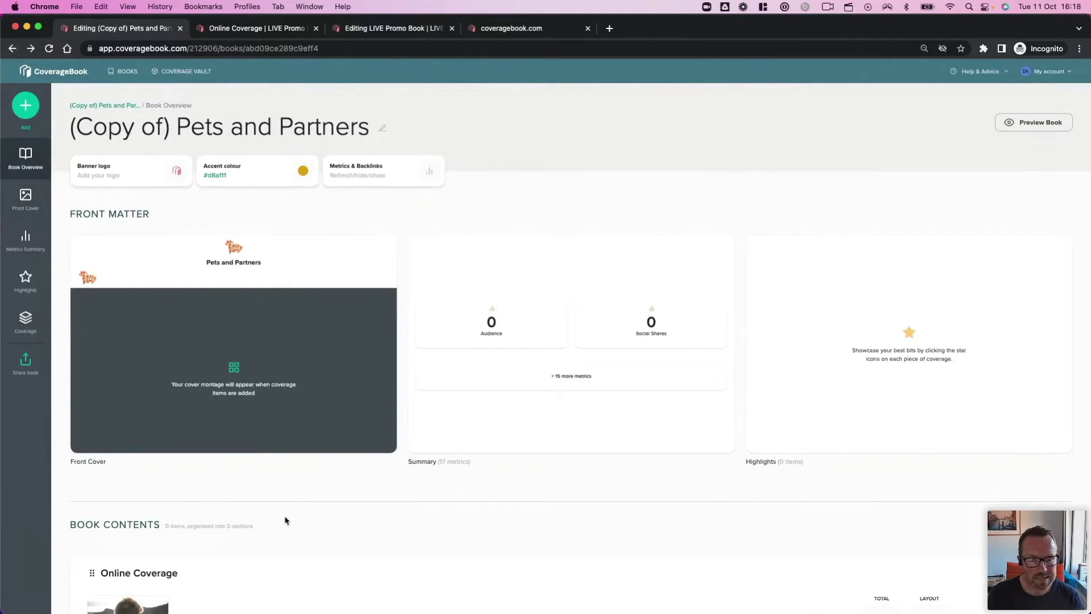
{"action": "scroll", "coordinate": [317, 532], "scroll_direction": "down", "scroll_amount": 6}
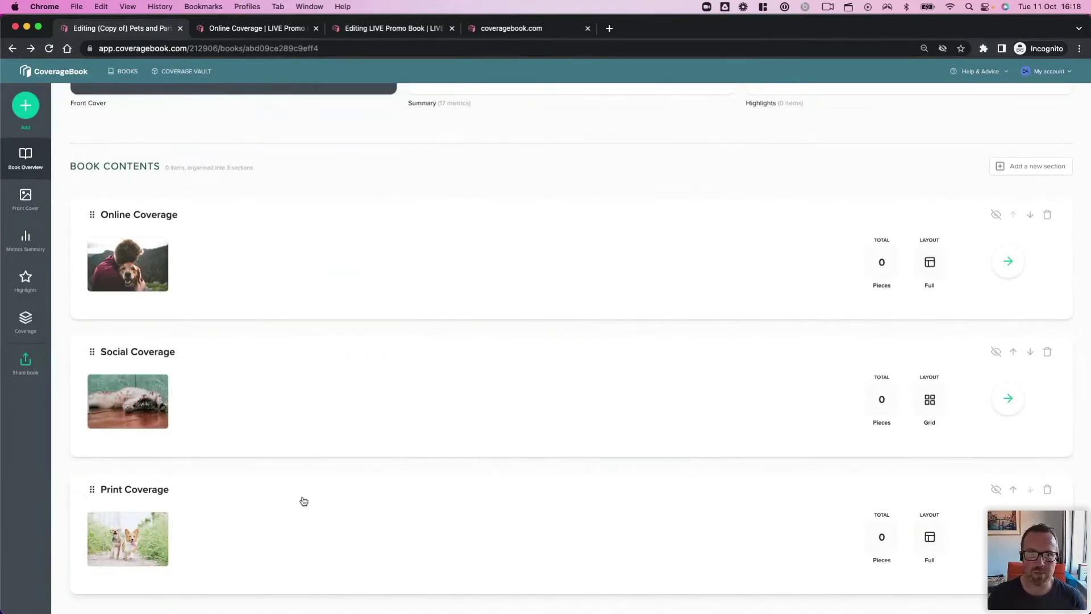
{"action": "scroll", "coordinate": [248, 118], "scroll_direction": "up", "scroll_amount": 6}
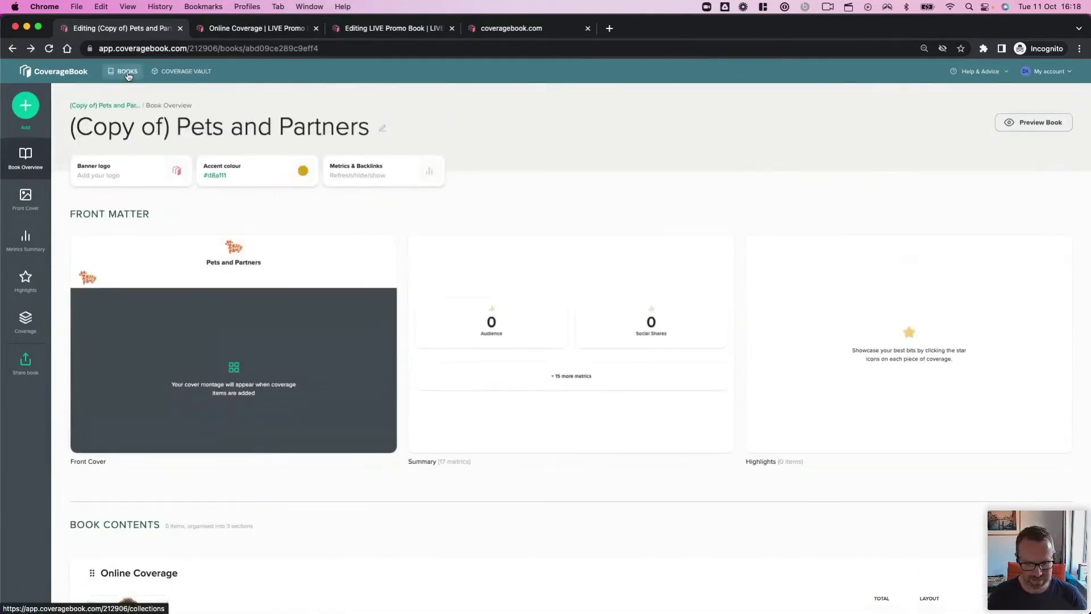
Step: Open the Online Coverage section of the LIVE Promo Book from the list of all books and show it in grid view
{"action": "left_click", "coordinate": [128, 72]}
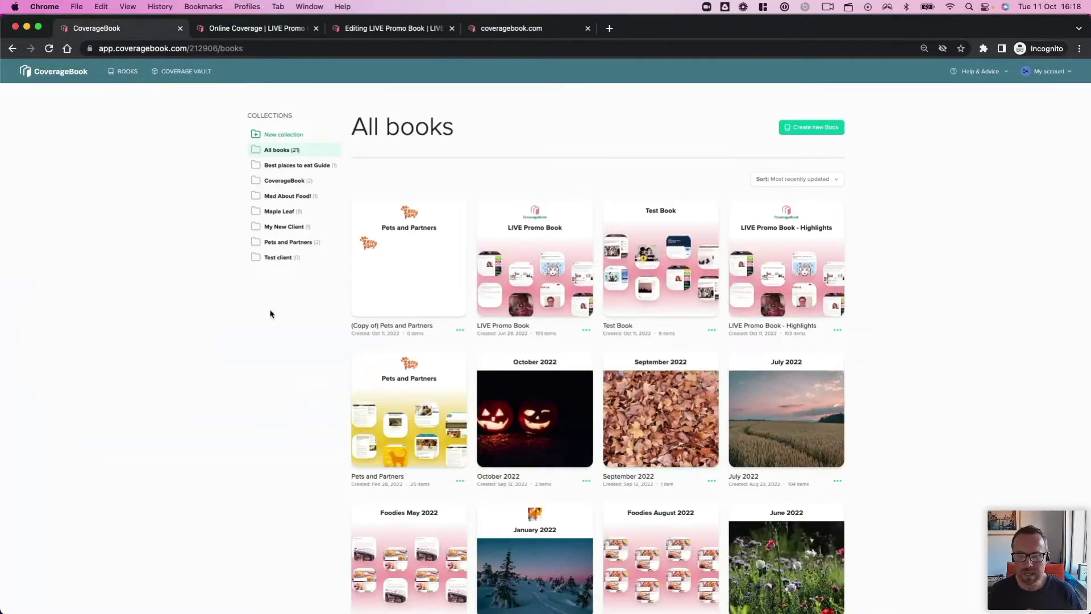
{"action": "left_click", "coordinate": [530, 272]}
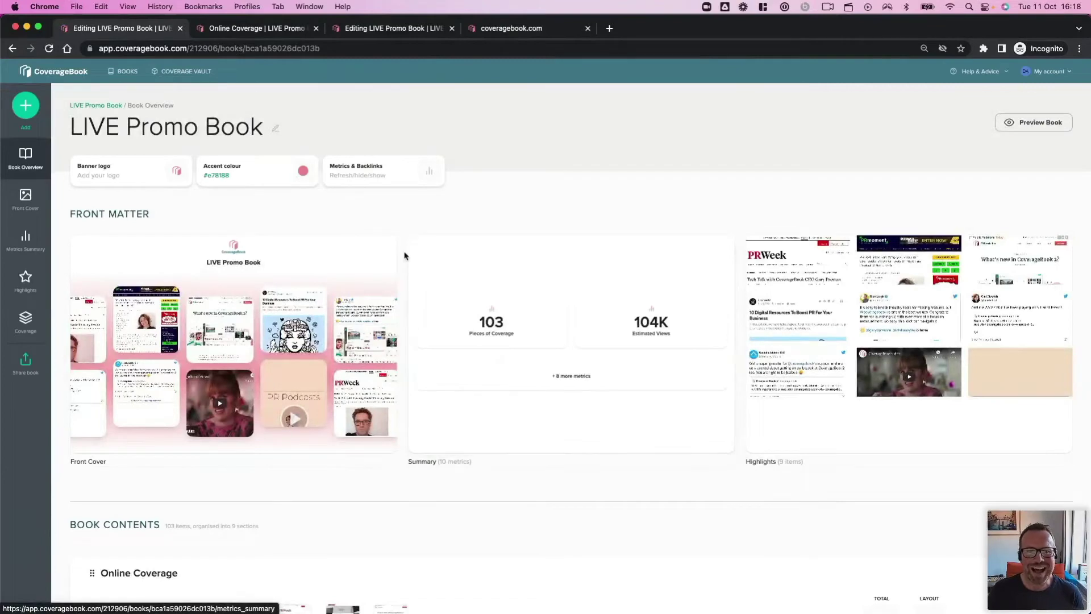
{"action": "scroll", "coordinate": [405, 256], "scroll_direction": "down", "scroll_amount": 7}
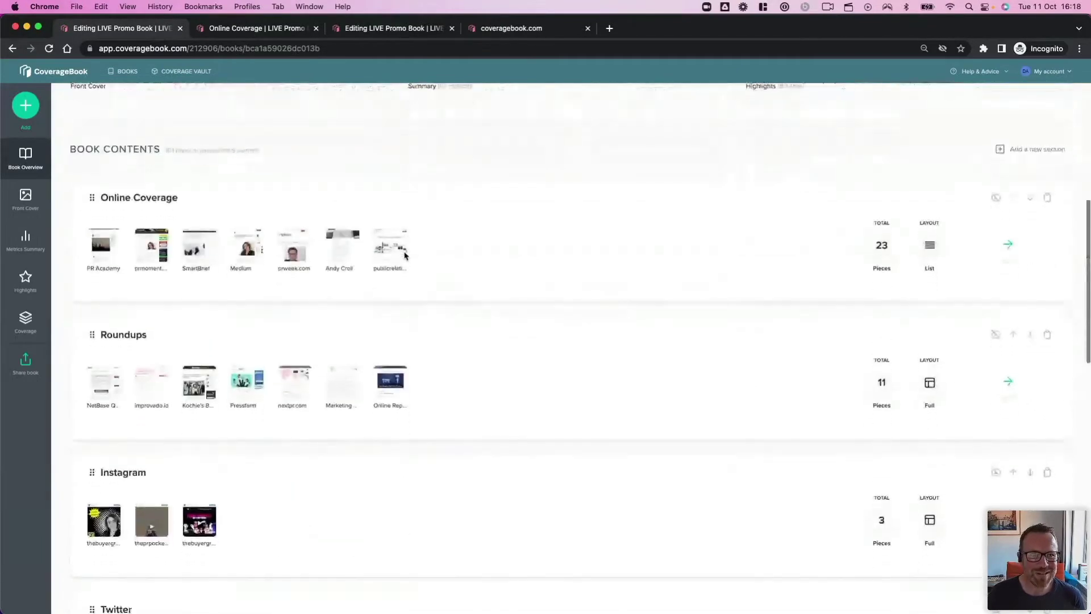
{"action": "left_click", "coordinate": [458, 257]}
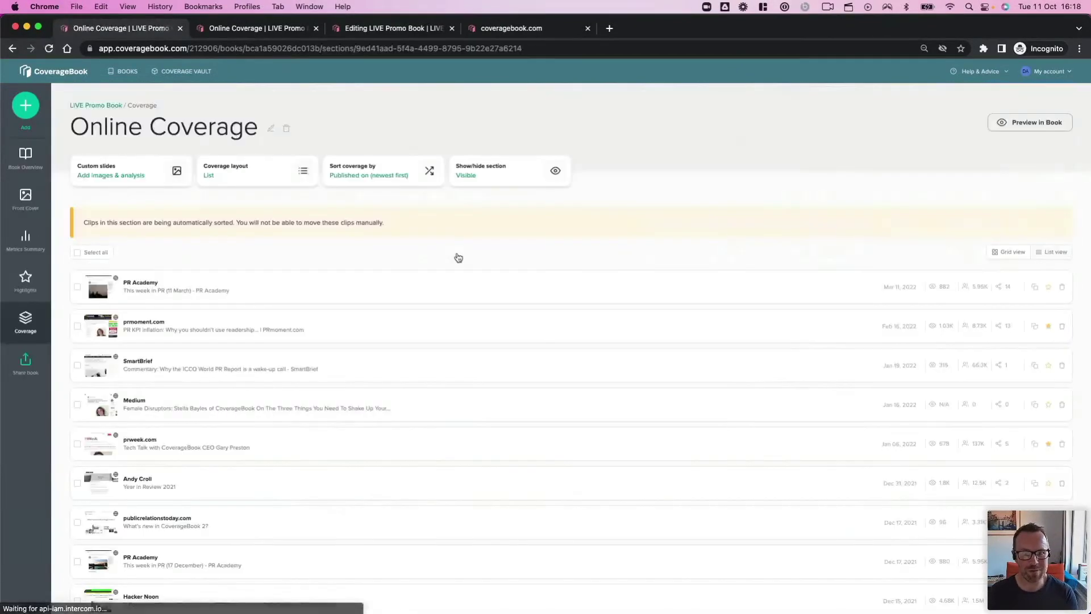
{"action": "left_click", "coordinate": [992, 257]}
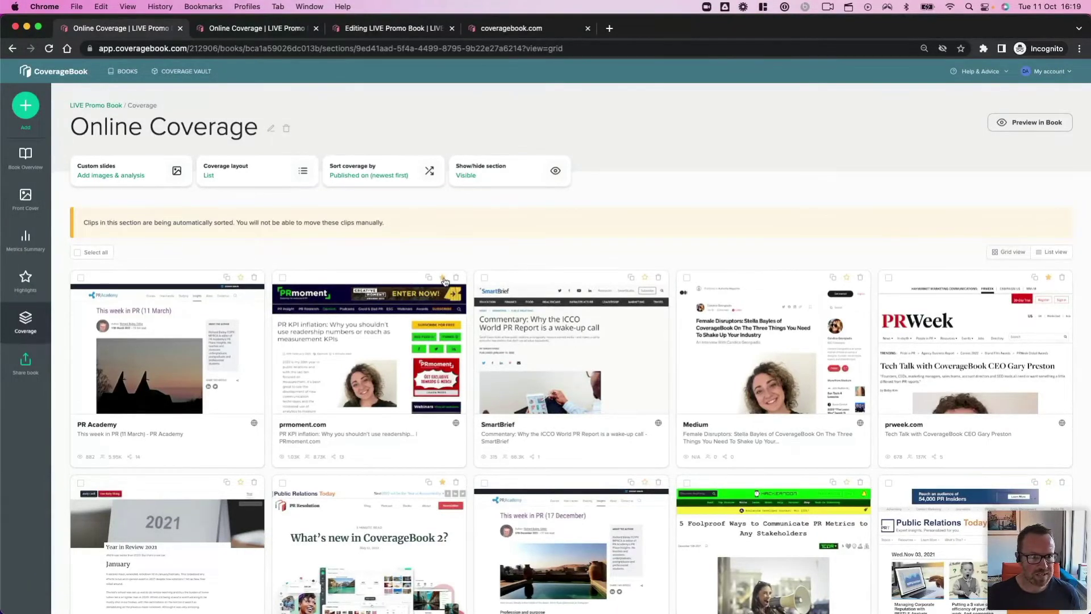
Step: Open the Highlights of the LIVE Promo Book and look through the starred coverage items
{"action": "left_click", "coordinate": [25, 280]}
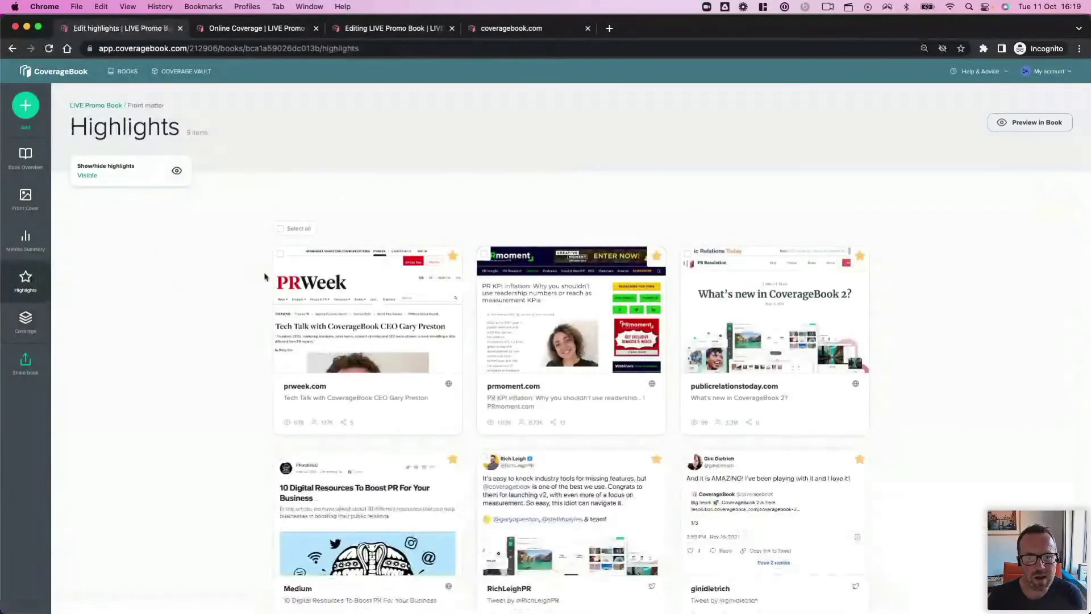
{"action": "scroll", "coordinate": [248, 302], "scroll_direction": "down", "scroll_amount": 3}
{"action": "scroll", "coordinate": [248, 302], "scroll_direction": "down", "scroll_amount": 3}
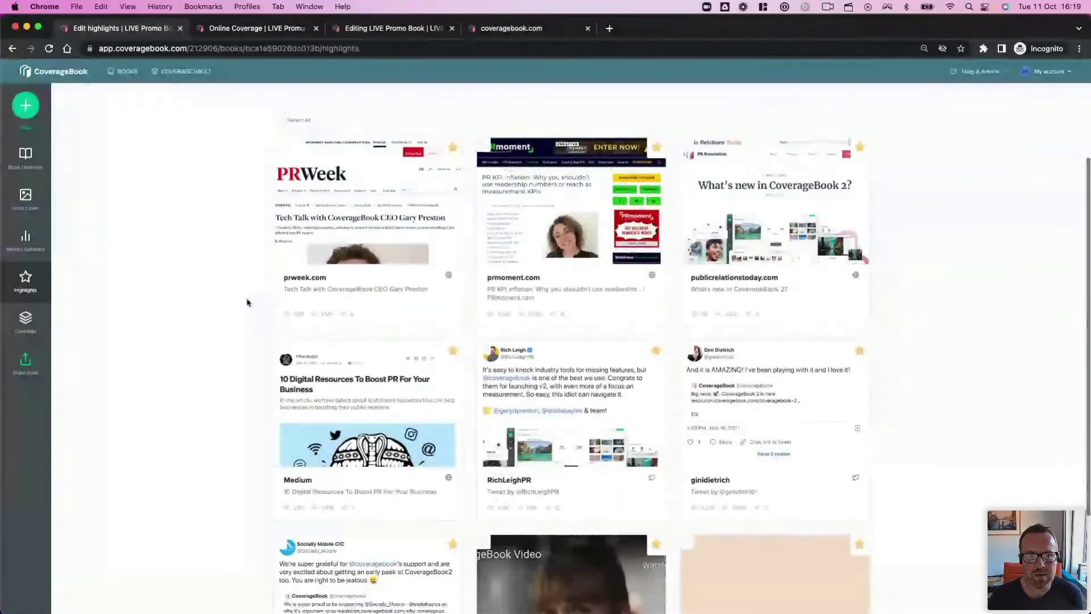
{"action": "scroll", "coordinate": [248, 302], "scroll_direction": "down", "scroll_amount": 2}
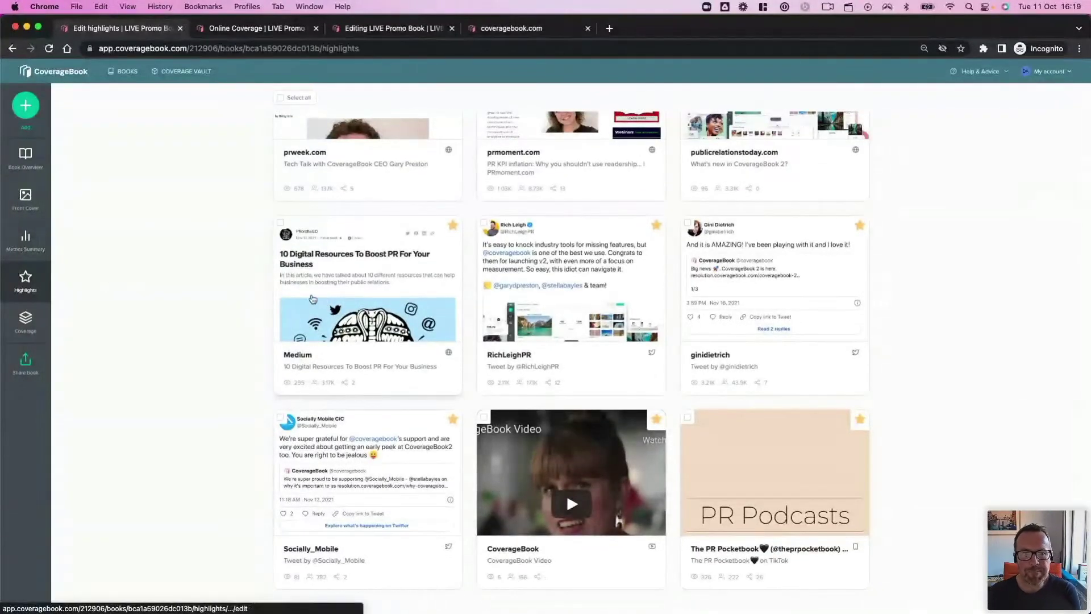
{"action": "scroll", "coordinate": [260, 301], "scroll_direction": "up", "scroll_amount": 4}
{"action": "scroll", "coordinate": [257, 301], "scroll_direction": "up", "scroll_amount": 1}
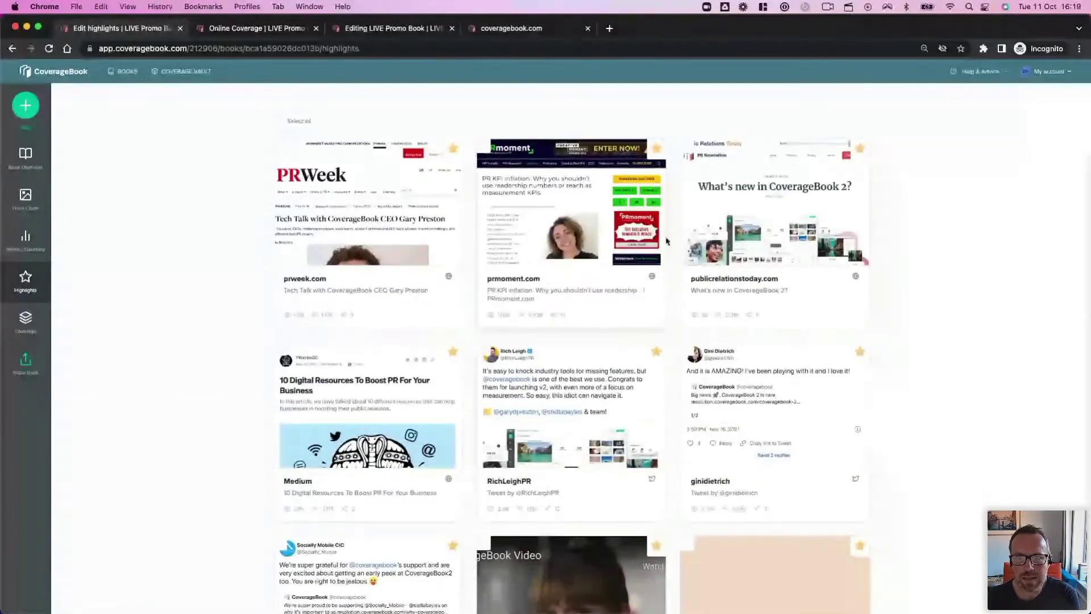
{"action": "mouse_move", "coordinate": [596, 226]}
{"action": "left_mouse_down"}
{"action": "mouse_move", "coordinate": [373, 220]}
{"action": "mouse_move", "coordinate": [595, 230]}
{"action": "left_mouse_up"}
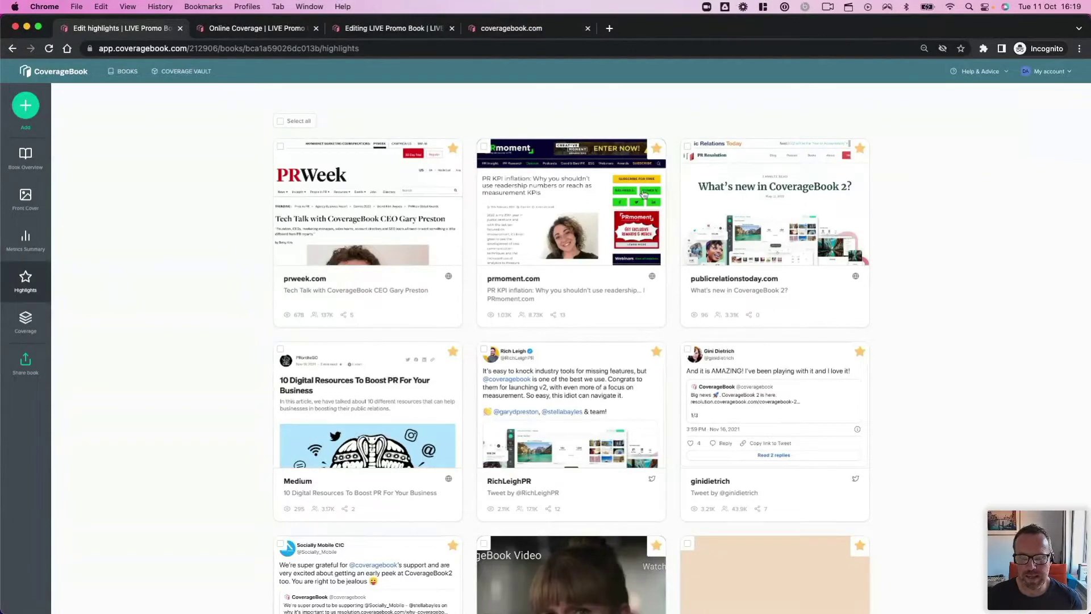
{"action": "scroll", "coordinate": [472, 293], "scroll_direction": "up", "scroll_amount": 1}
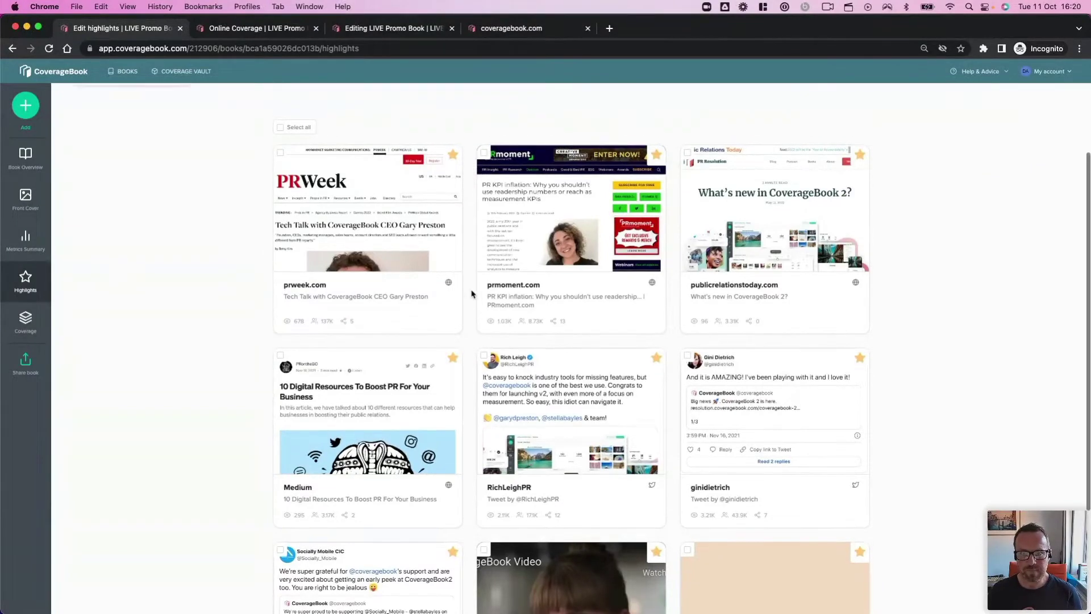
{"action": "scroll", "coordinate": [471, 294], "scroll_direction": "up", "scroll_amount": 3}
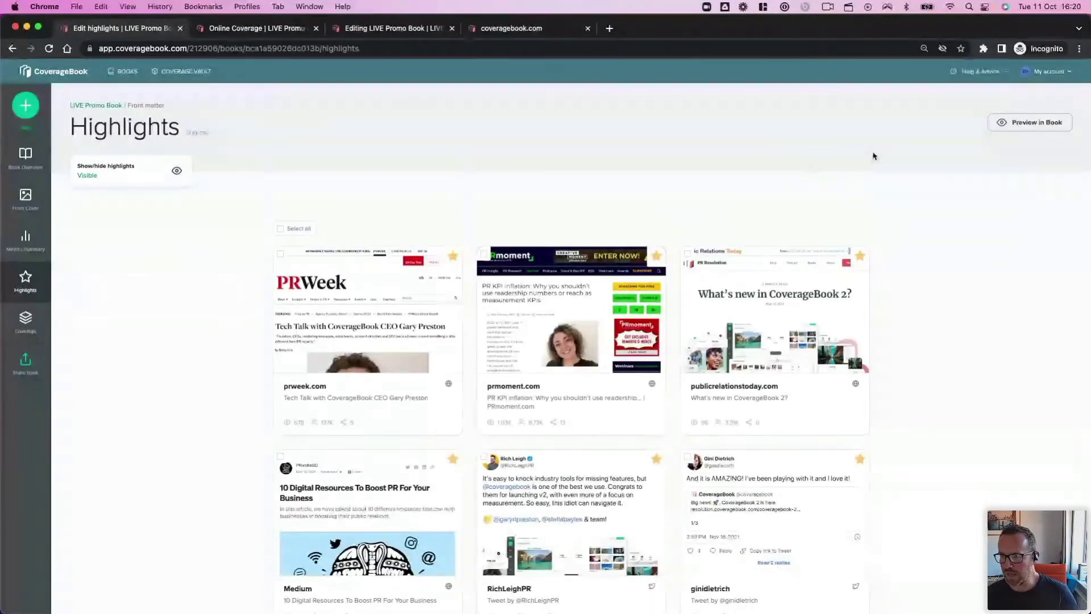
Step: Preview the highlights in the book and review how the front cover, summary and highlights are presented
{"action": "left_click", "coordinate": [1034, 124]}
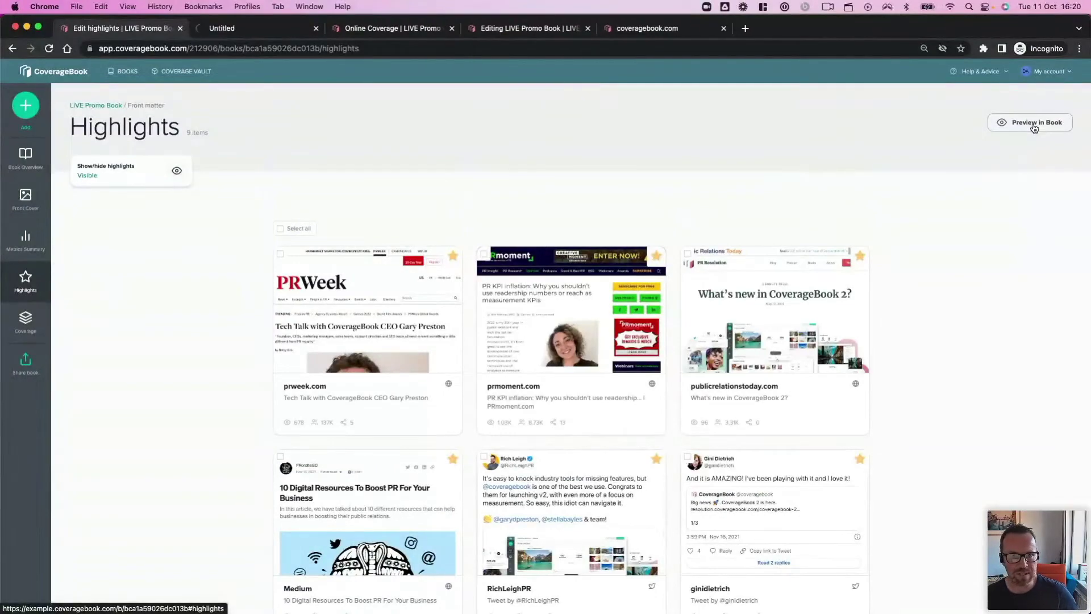
{"action": "left_click", "coordinate": [266, 28]}
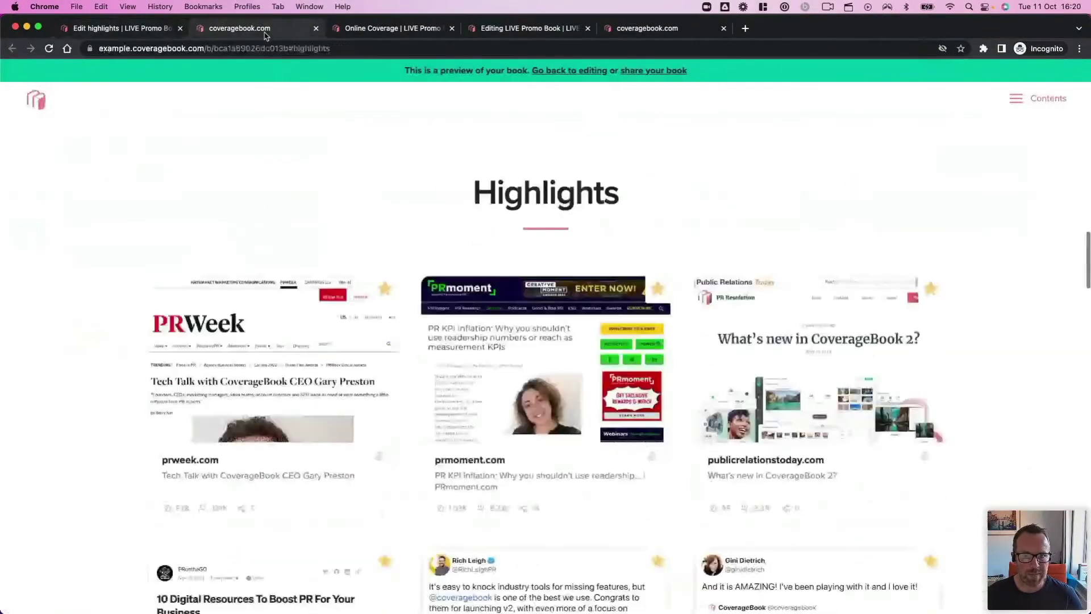
{"action": "scroll", "coordinate": [381, 189], "scroll_direction": "up", "scroll_amount": 15}
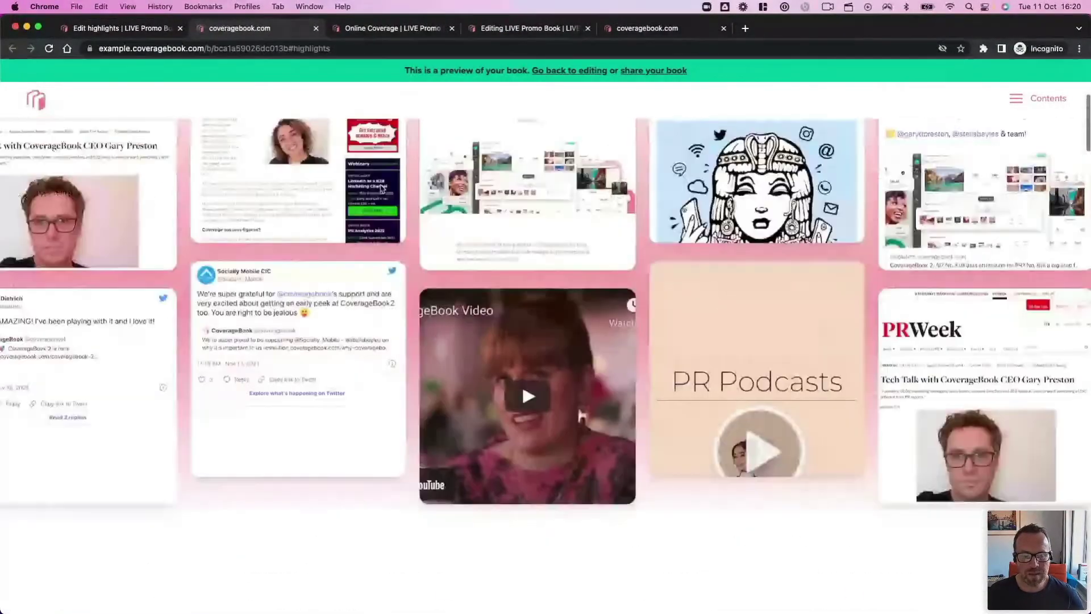
{"action": "scroll", "coordinate": [380, 189], "scroll_direction": "up", "scroll_amount": 3}
{"action": "scroll", "coordinate": [381, 189], "scroll_direction": "down", "scroll_amount": 10}
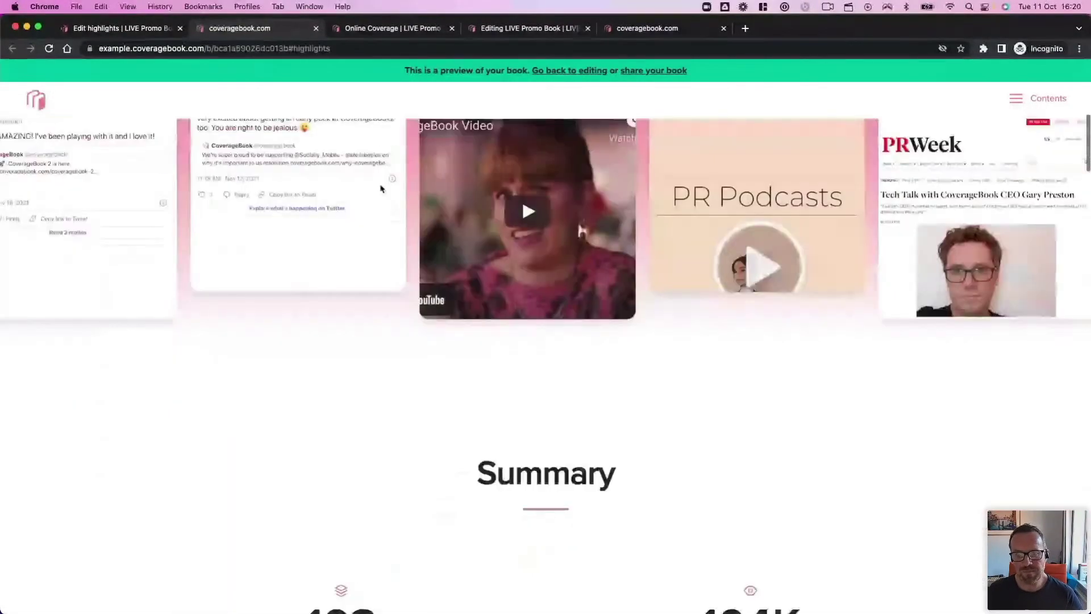
{"action": "scroll", "coordinate": [381, 189], "scroll_direction": "down", "scroll_amount": 6}
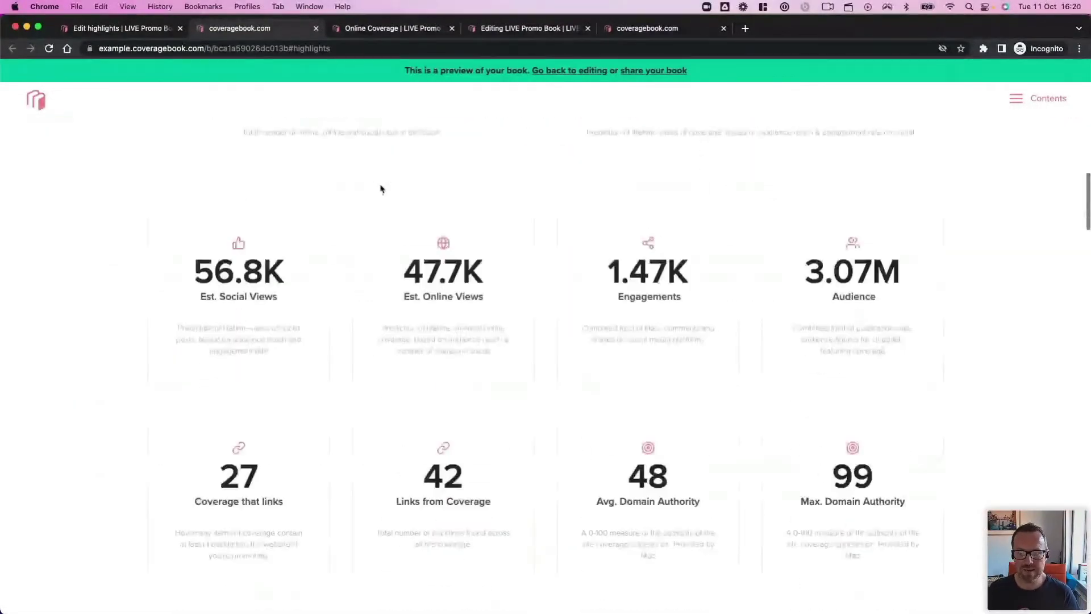
{"action": "scroll", "coordinate": [381, 189], "scroll_direction": "down", "scroll_amount": 7}
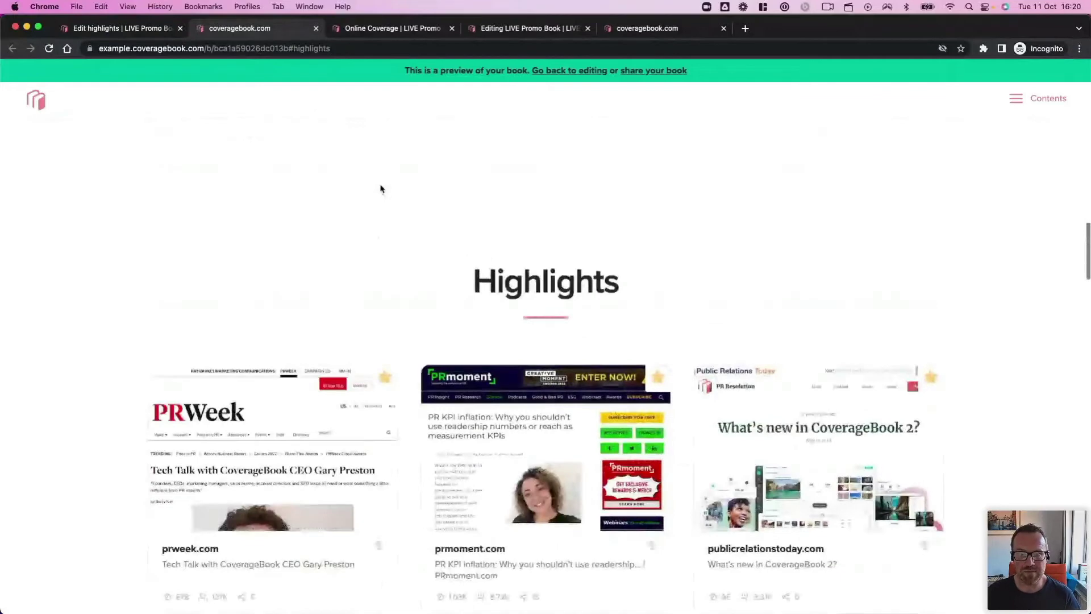
{"action": "scroll", "coordinate": [381, 189], "scroll_direction": "down", "scroll_amount": 4}
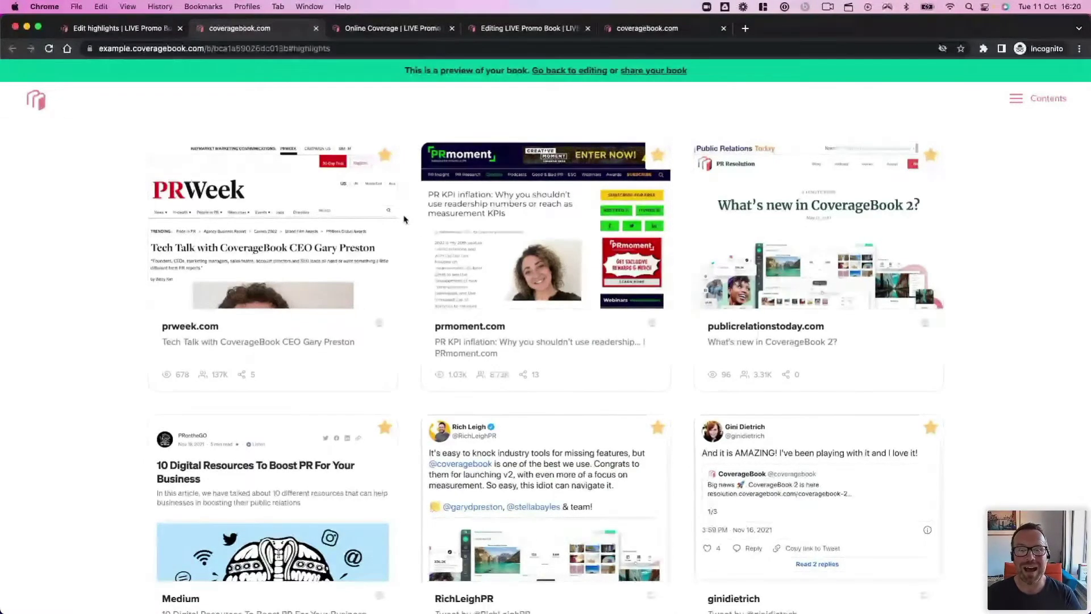
{"action": "scroll", "coordinate": [404, 219], "scroll_direction": "up", "scroll_amount": 20}
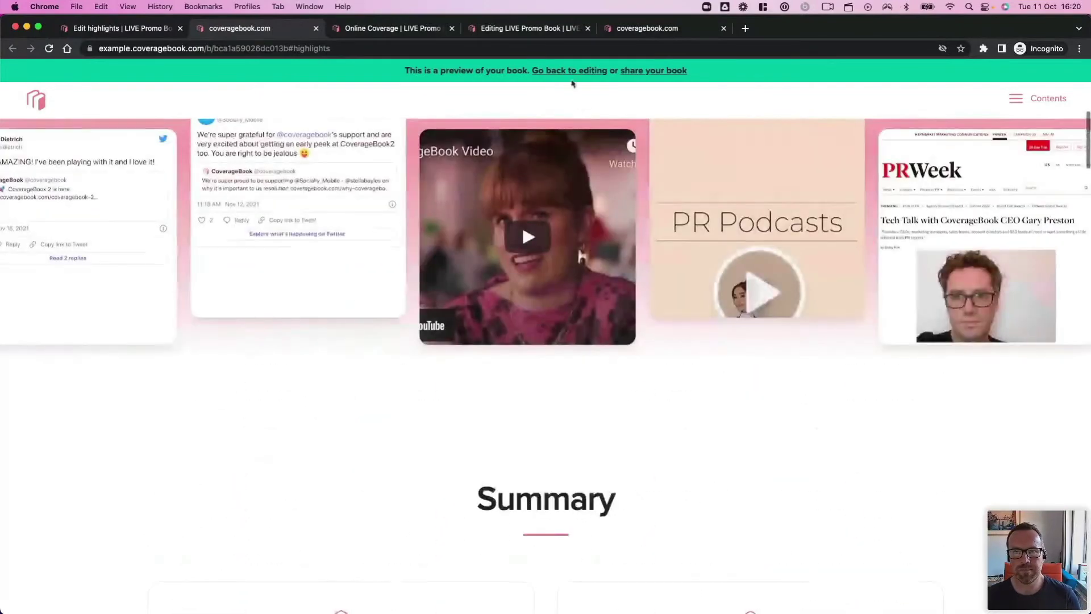
Step: Return from the preview to editing the LIVE Promo Book and look through the sections in its book contents
{"action": "left_click", "coordinate": [571, 71]}
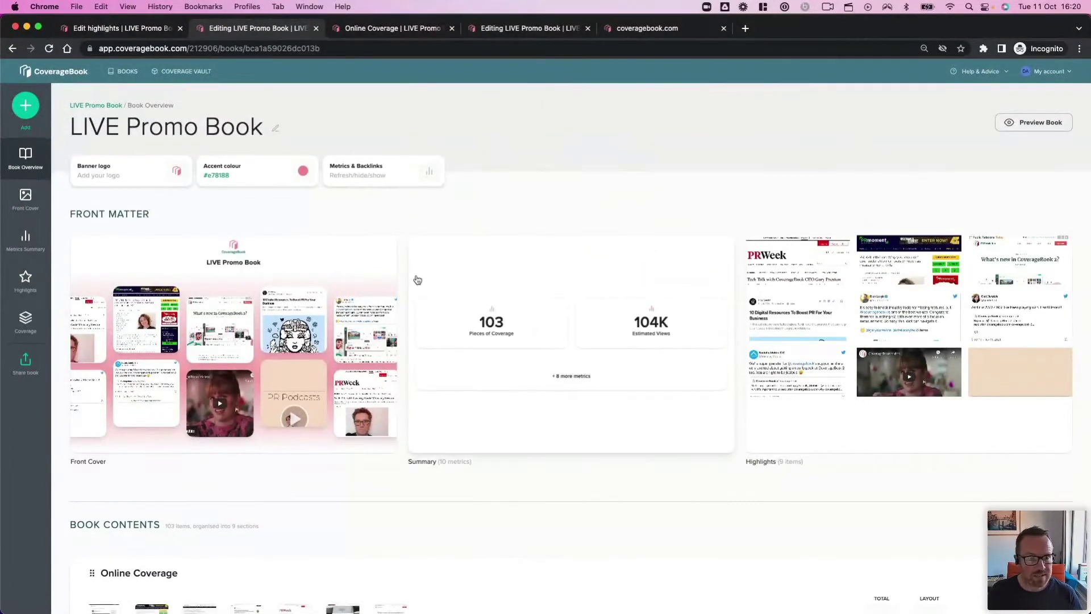
{"action": "scroll", "coordinate": [392, 388], "scroll_direction": "down", "scroll_amount": 2}
{"action": "scroll", "coordinate": [392, 388], "scroll_direction": "down", "scroll_amount": 15}
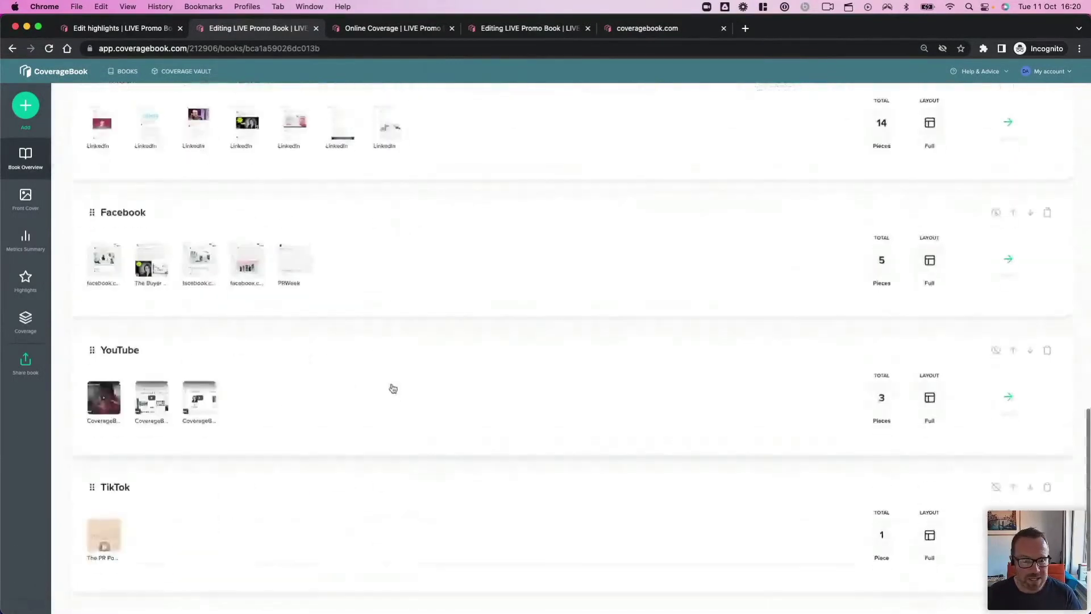
{"action": "scroll", "coordinate": [392, 388], "scroll_direction": "up", "scroll_amount": 12}
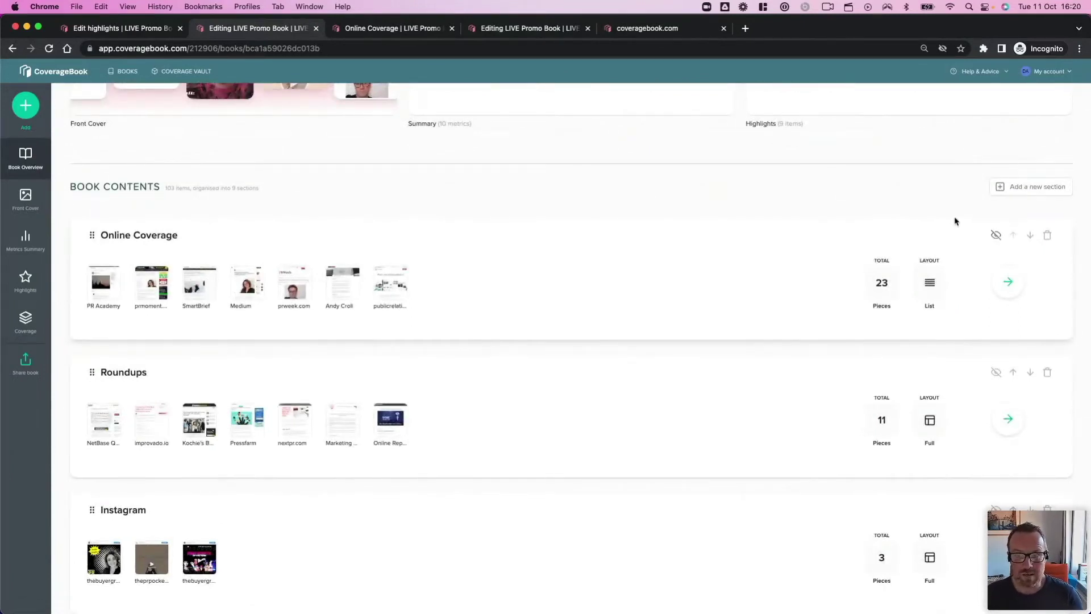
Step: Open the copy options for the LIVE Promo Book from the list of all books and close them without copying
{"action": "scroll", "coordinate": [484, 183], "scroll_direction": "up", "scroll_amount": 3}
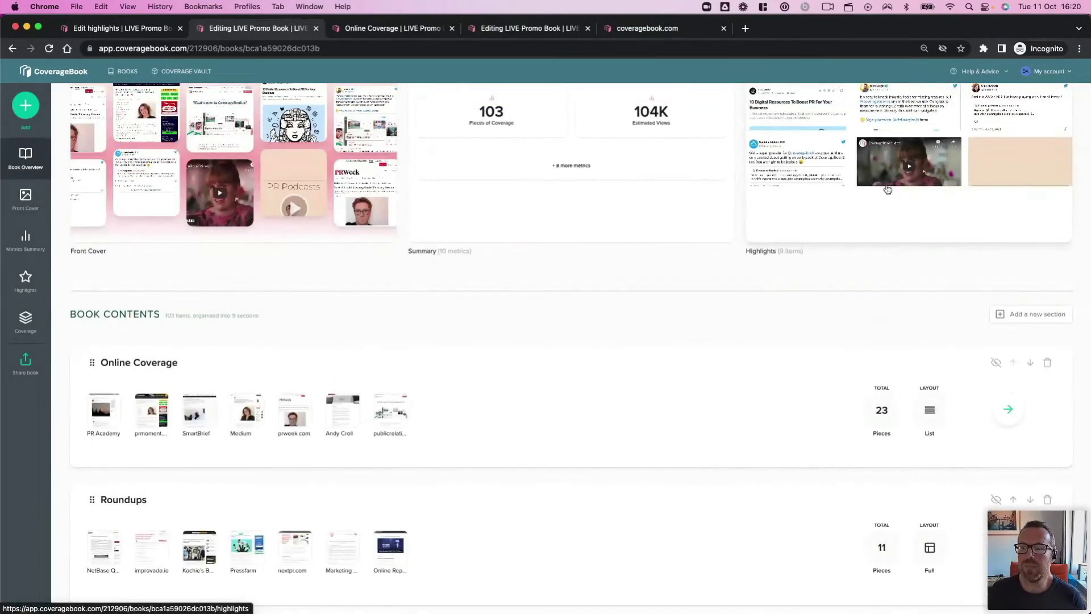
{"action": "scroll", "coordinate": [869, 304], "scroll_direction": "down", "scroll_amount": 2}
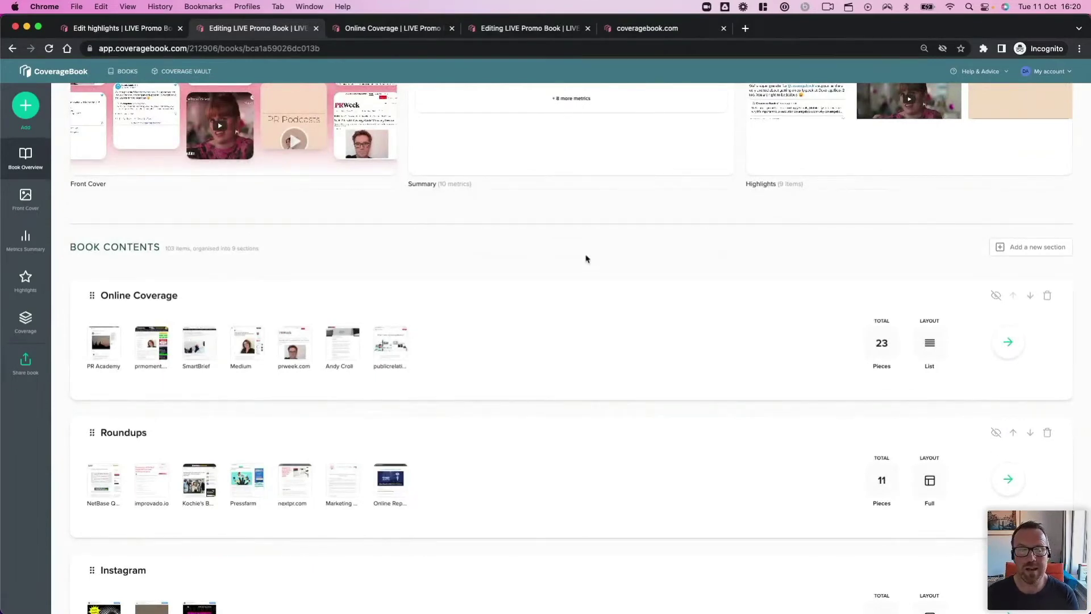
{"action": "scroll", "coordinate": [587, 259], "scroll_direction": "up", "scroll_amount": 8}
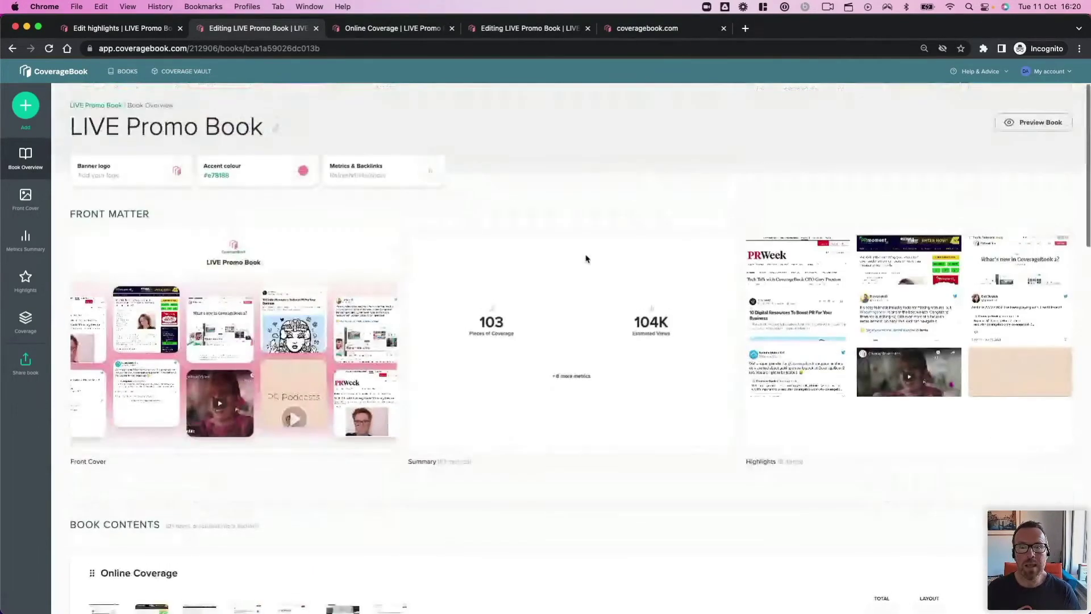
{"action": "left_click", "coordinate": [141, 32]}
{"action": "left_click", "coordinate": [125, 72]}
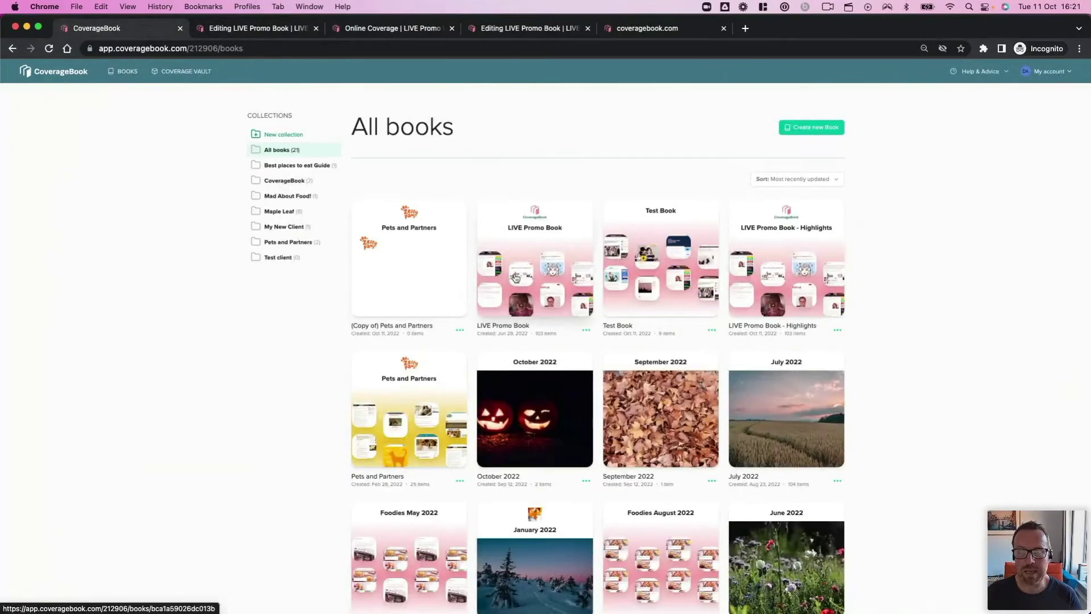
{"action": "left_click", "coordinate": [587, 332]}
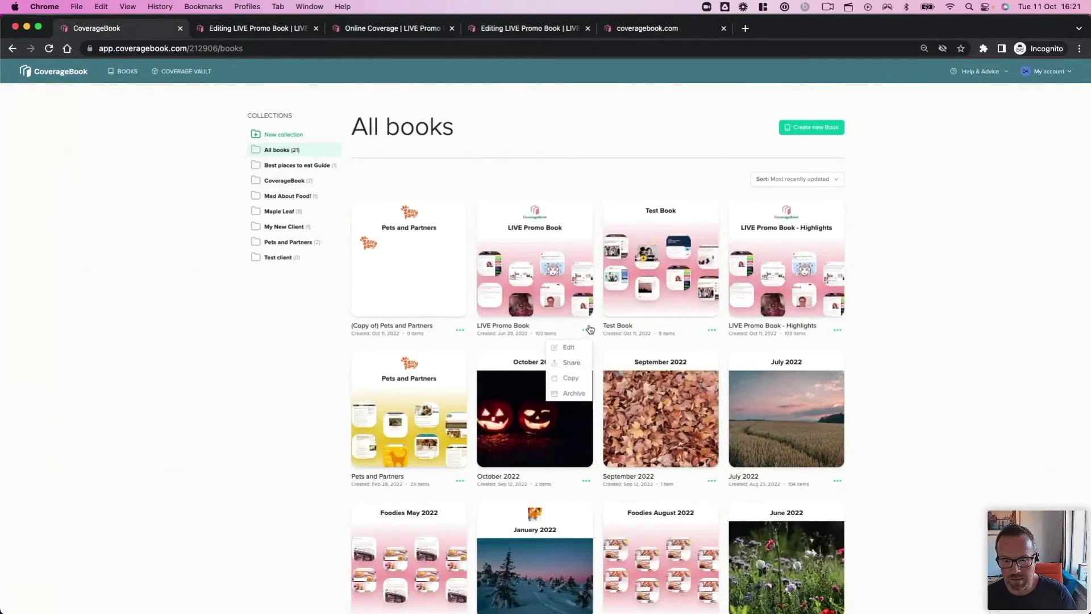
{"action": "left_click", "coordinate": [578, 379]}
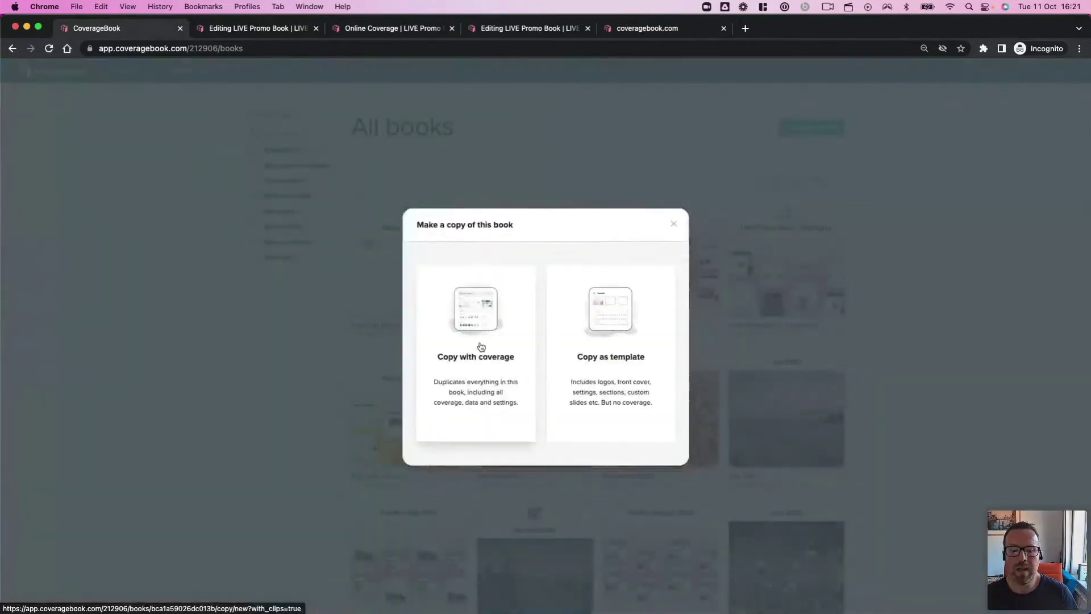
{"action": "left_click", "coordinate": [675, 225]}
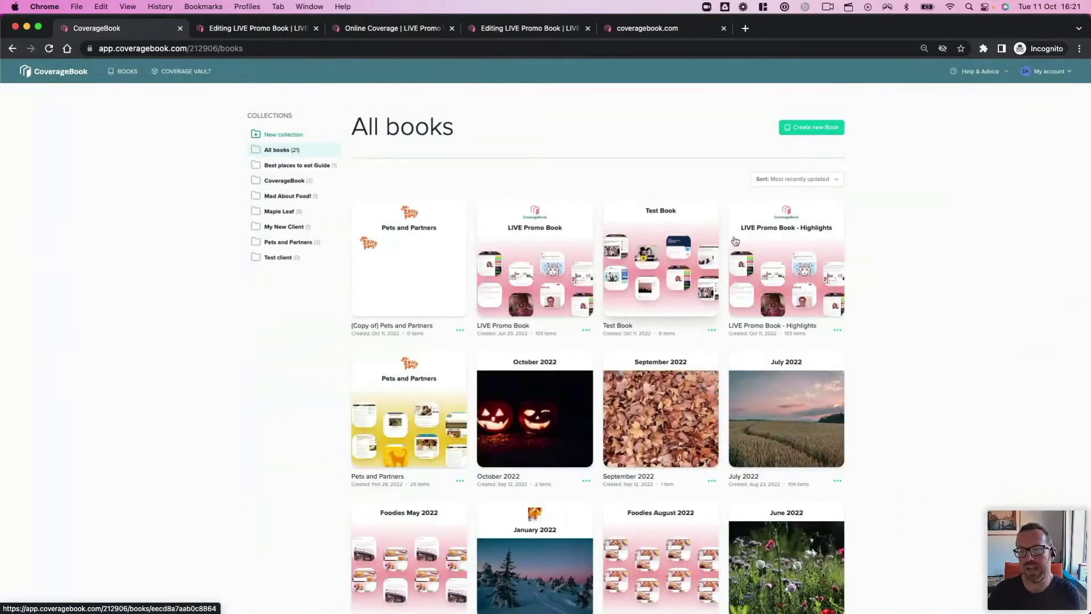
Step: Open the LIVE Promo Book - Highlights copy and look through its front matter and hidden sections
{"action": "left_click", "coordinate": [803, 250]}
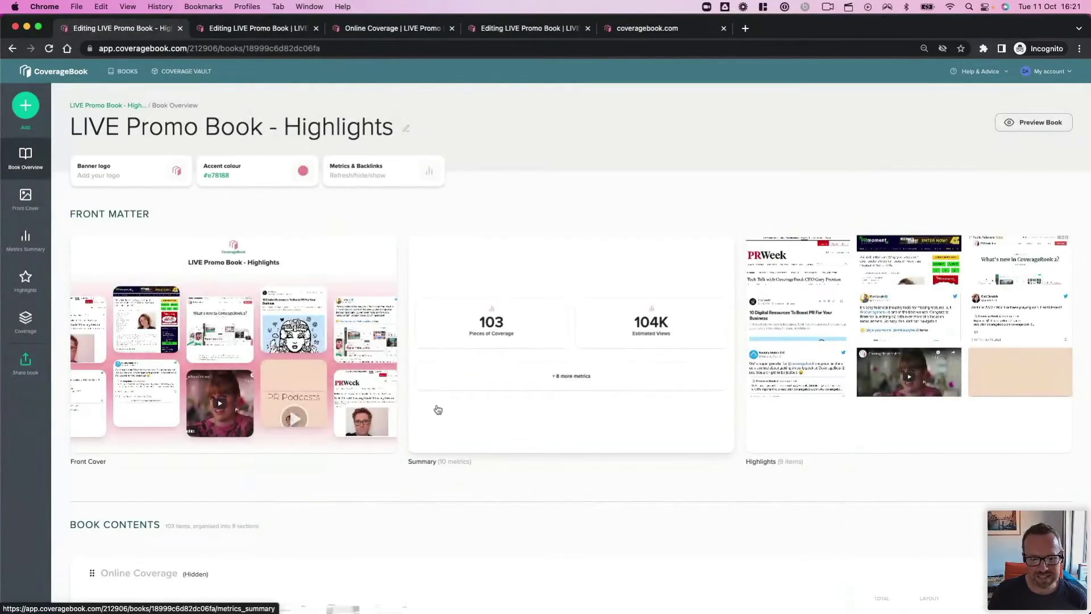
{"action": "scroll", "coordinate": [436, 404], "scroll_direction": "down", "scroll_amount": 6}
{"action": "scroll", "coordinate": [436, 403], "scroll_direction": "down", "scroll_amount": 5}
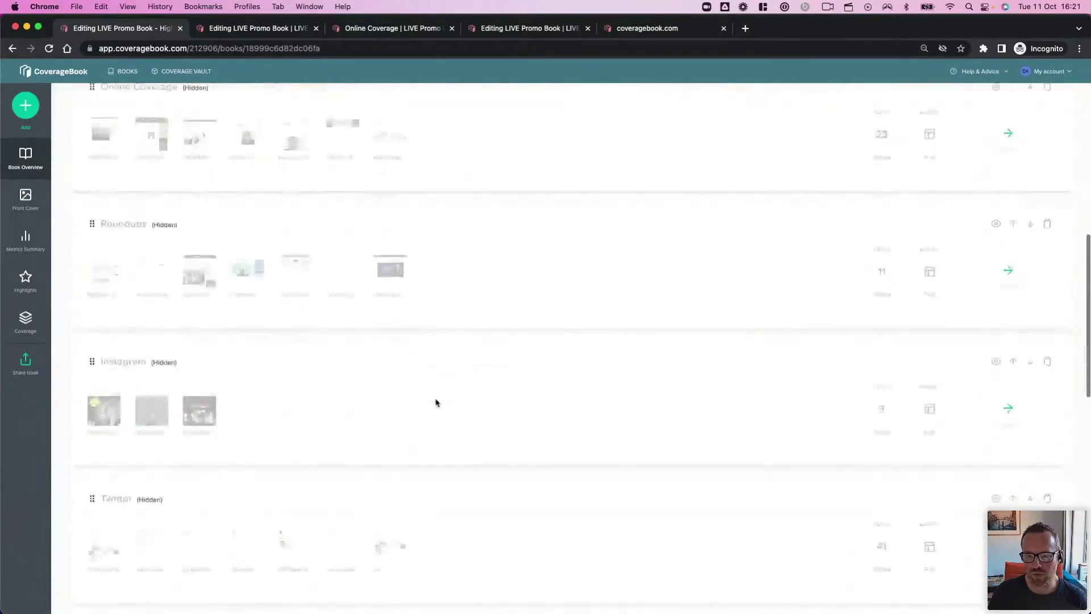
{"action": "scroll", "coordinate": [436, 403], "scroll_direction": "up", "scroll_amount": 10}
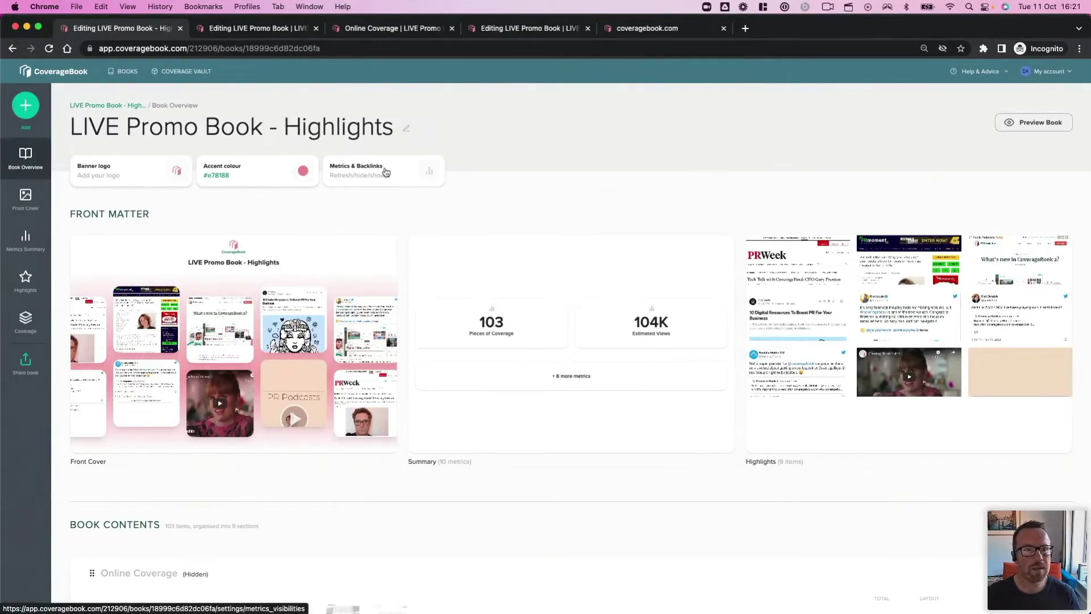
Step: Open the Coverage Vault and filter the coverage to Just Highlights, looking through the list
{"action": "left_click", "coordinate": [131, 75]}
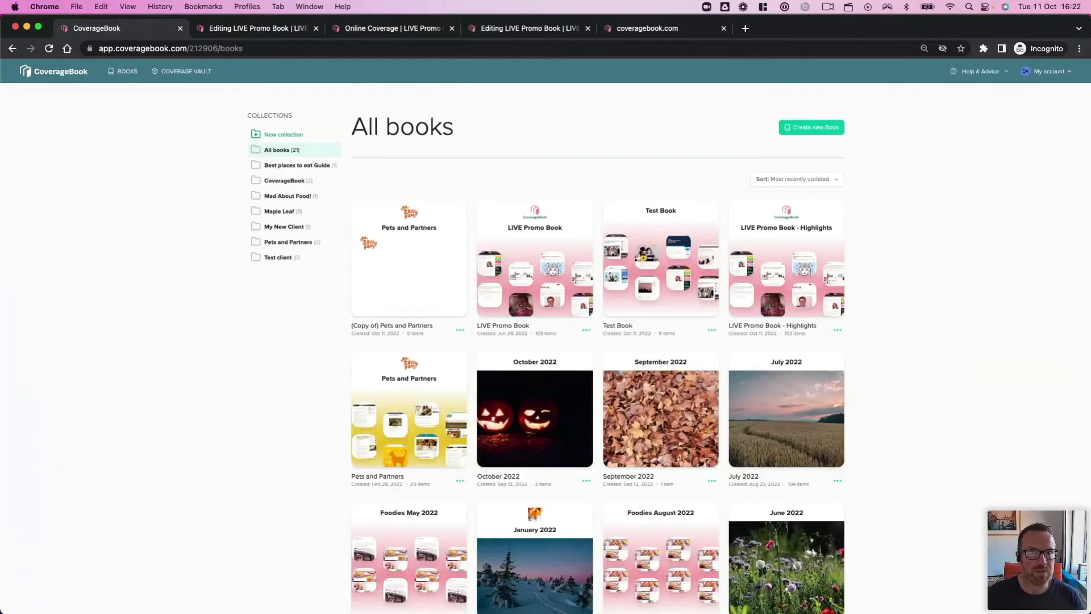
{"action": "left_click", "coordinate": [196, 76]}
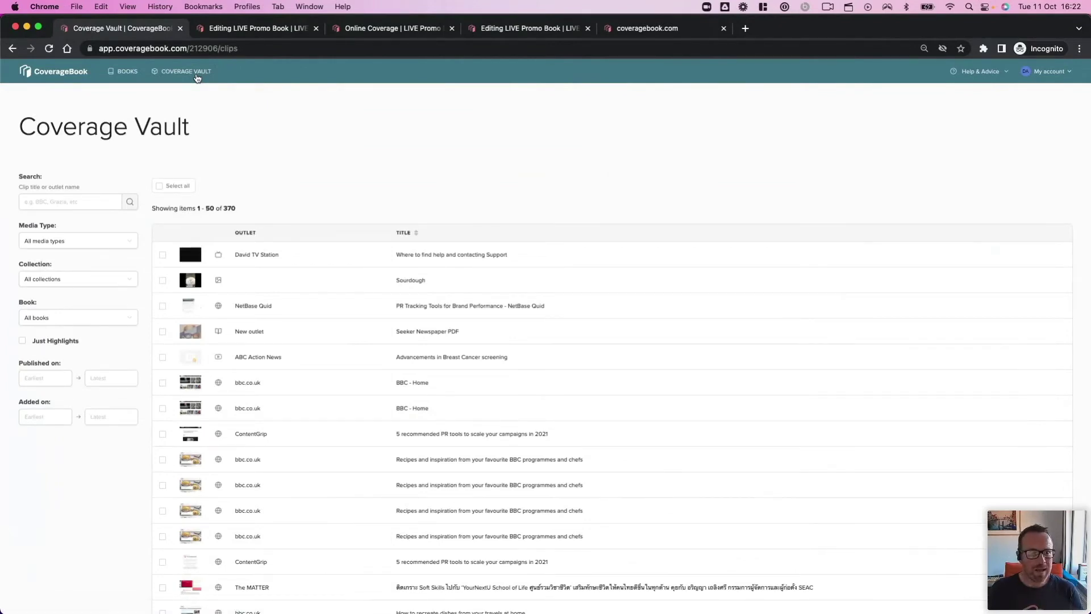
{"action": "scroll", "coordinate": [197, 77], "scroll_direction": "down", "scroll_amount": 2}
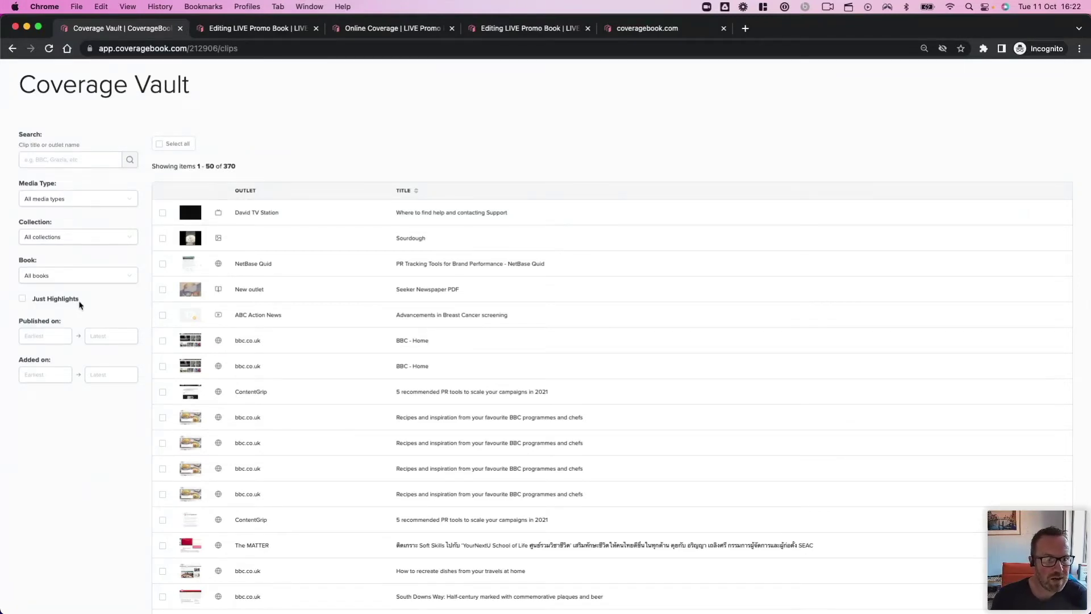
{"action": "left_click", "coordinate": [22, 300]}
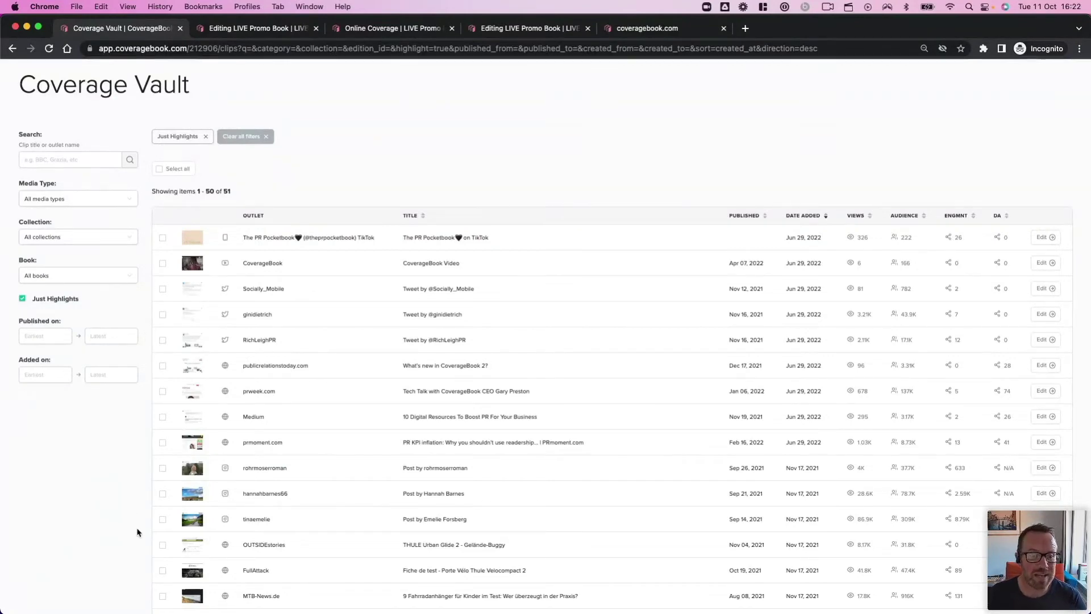
{"action": "scroll", "coordinate": [137, 536], "scroll_direction": "down", "scroll_amount": 10}
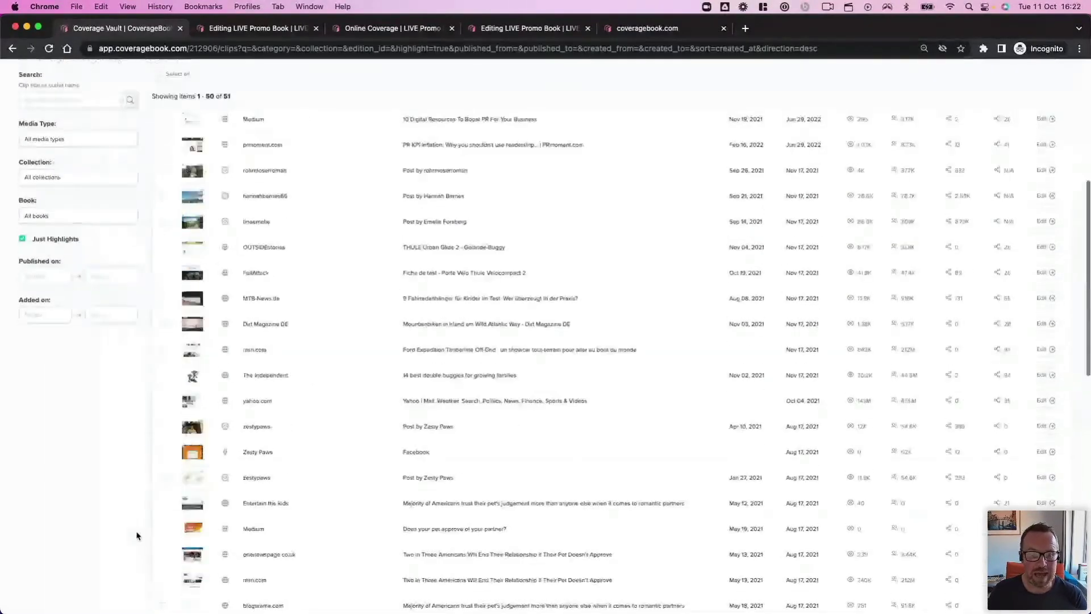
{"action": "scroll", "coordinate": [136, 536], "scroll_direction": "up", "scroll_amount": 10}
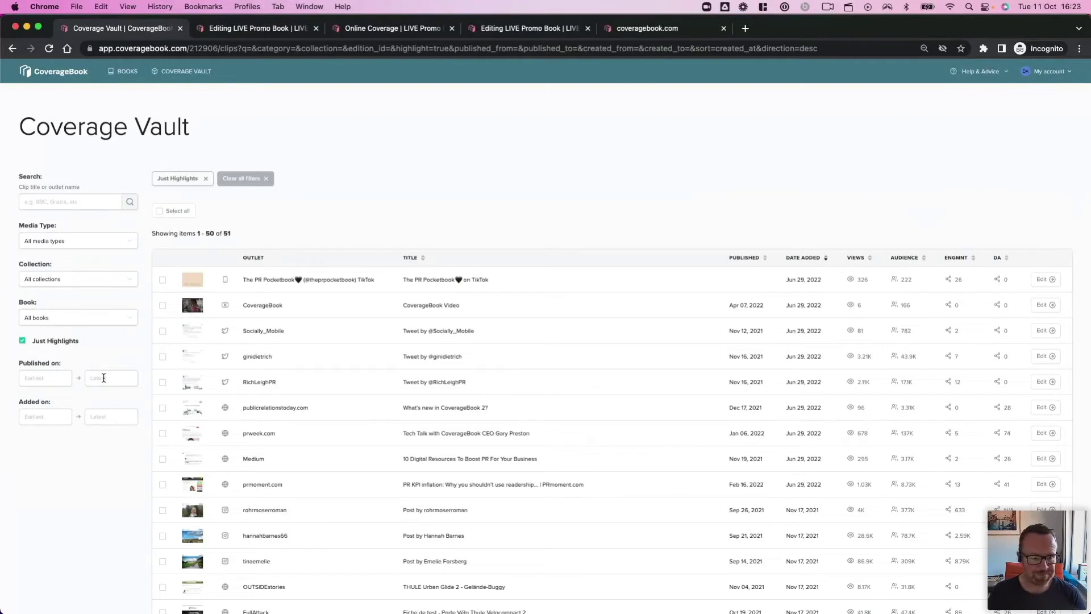
Step: Narrow the vault highlights to the CoverageBook collection and the LIVE Promo Book, and select all the listed items
{"action": "left_click", "coordinate": [55, 279]}
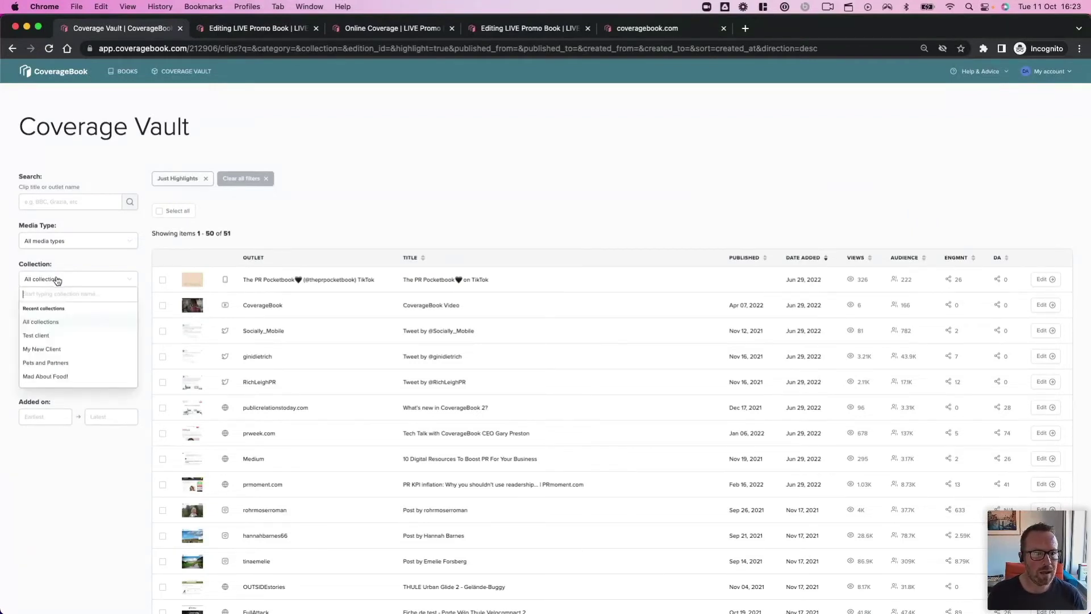
{"action": "scroll", "coordinate": [56, 374], "scroll_direction": "down", "scroll_amount": 2}
{"action": "left_click", "coordinate": [55, 379]}
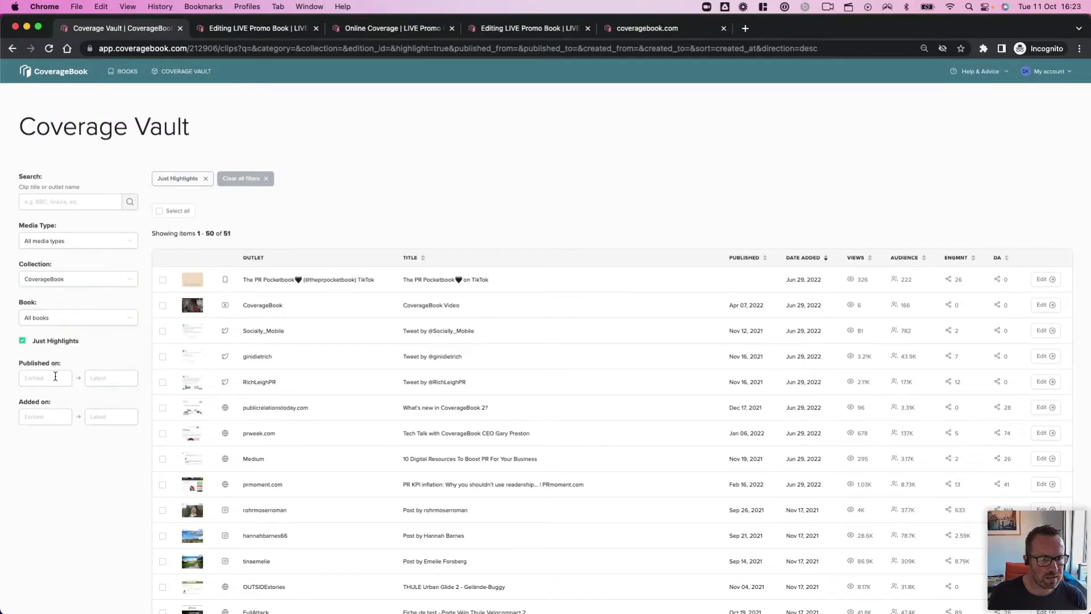
{"action": "left_click", "coordinate": [61, 318]}
{"action": "left_click", "coordinate": [68, 373]}
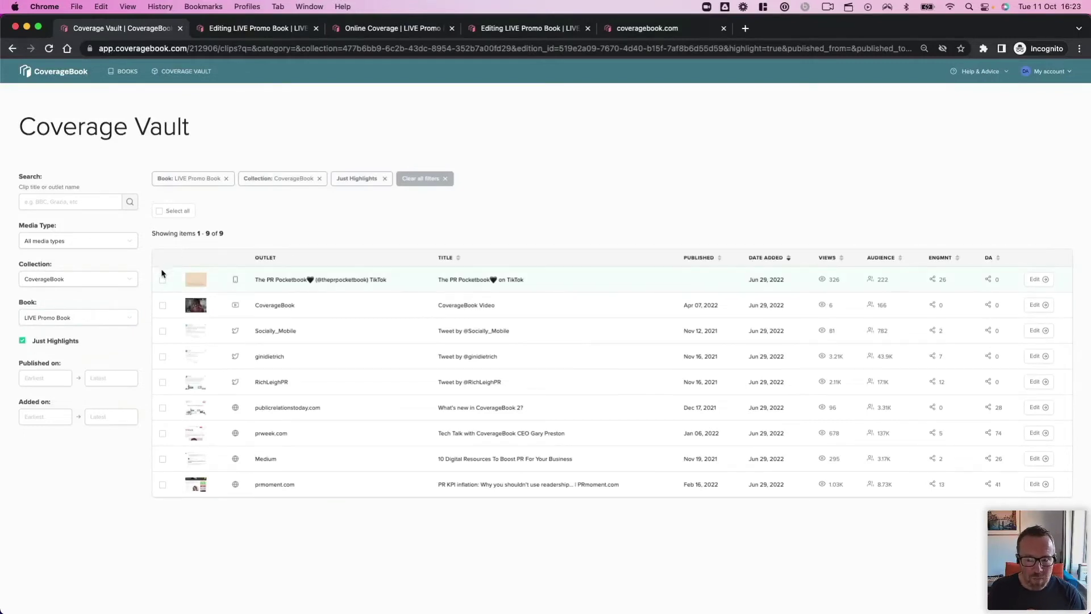
{"action": "left_click", "coordinate": [160, 212]}
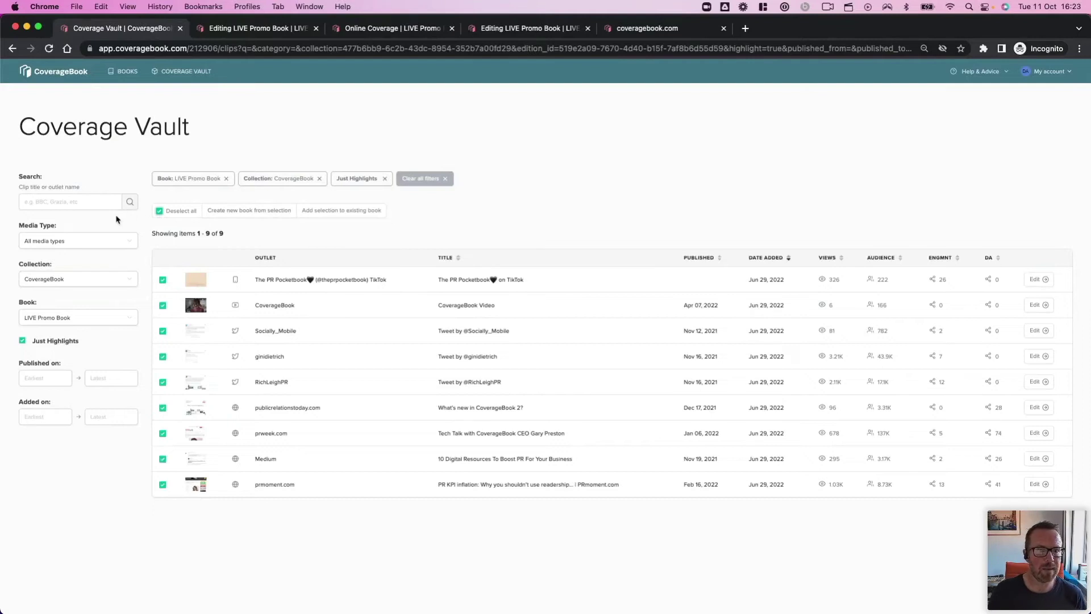
Step: Open the Front Cover of the LIVE Promo Book from the list of all books and look through its montage
{"action": "left_click", "coordinate": [127, 72]}
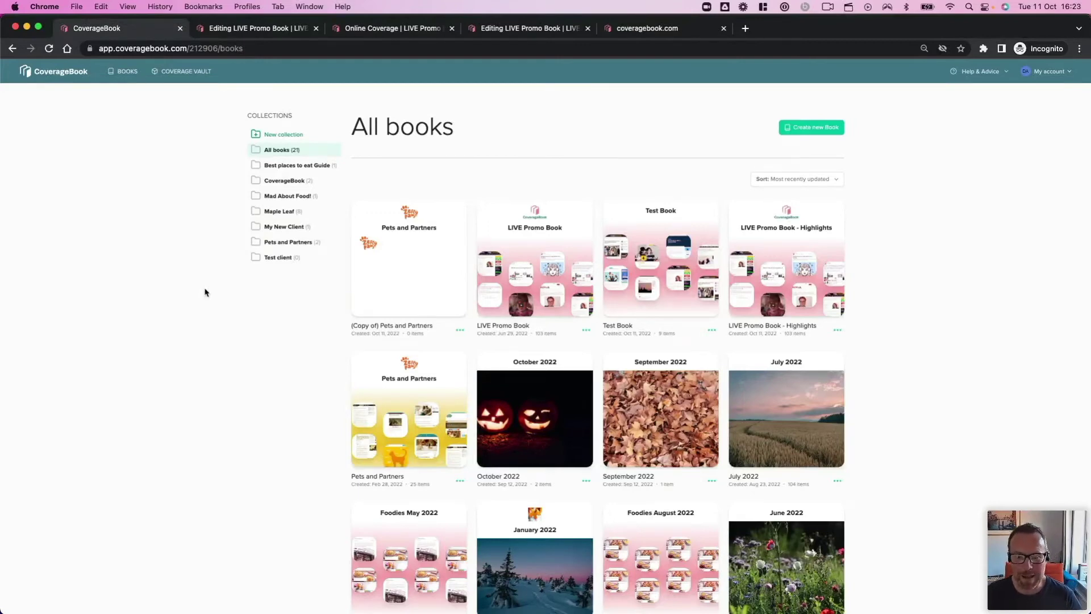
{"action": "left_click", "coordinate": [539, 263]}
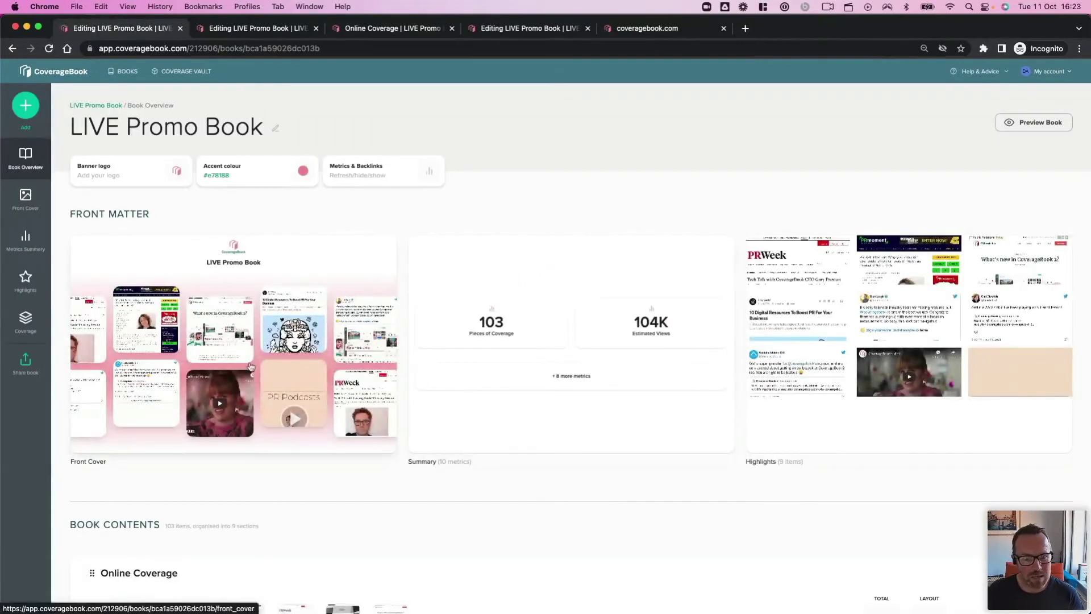
{"action": "left_click", "coordinate": [251, 365]}
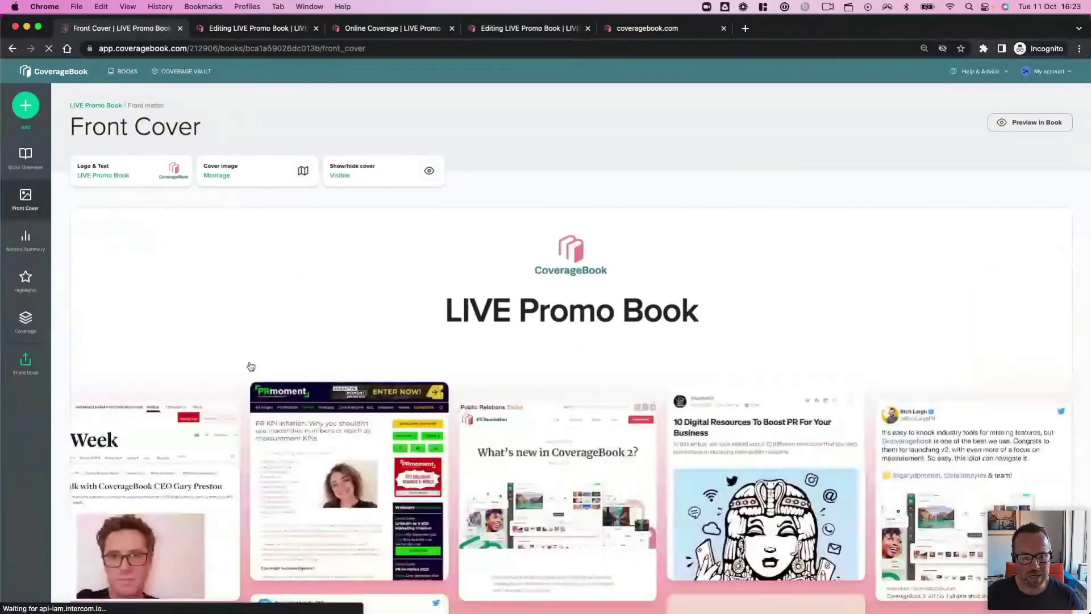
{"action": "scroll", "coordinate": [251, 365], "scroll_direction": "down", "scroll_amount": 5}
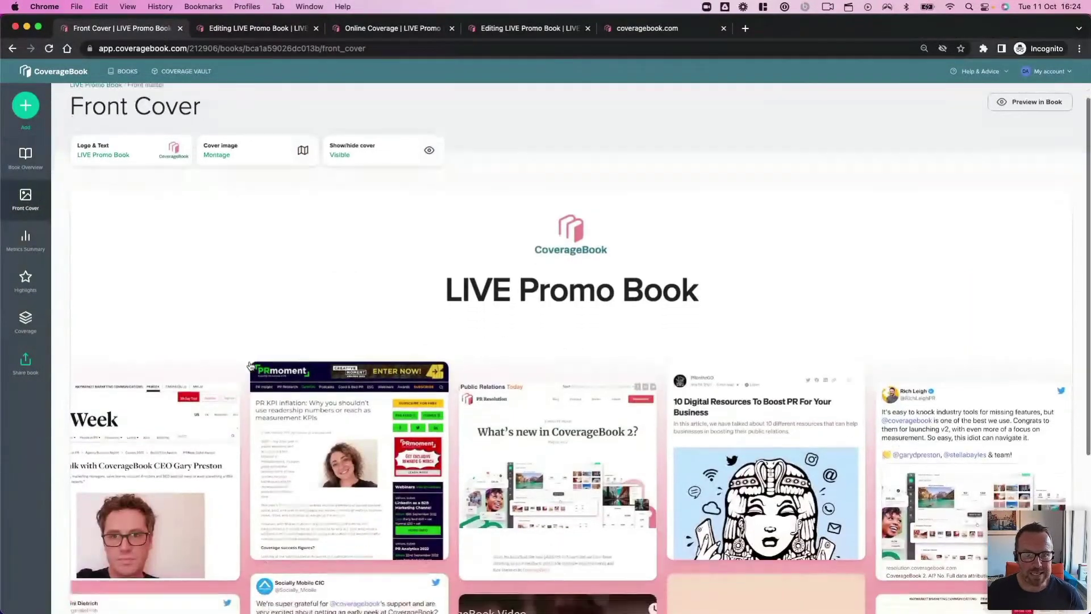
{"action": "scroll", "coordinate": [250, 365], "scroll_direction": "down", "scroll_amount": 1}
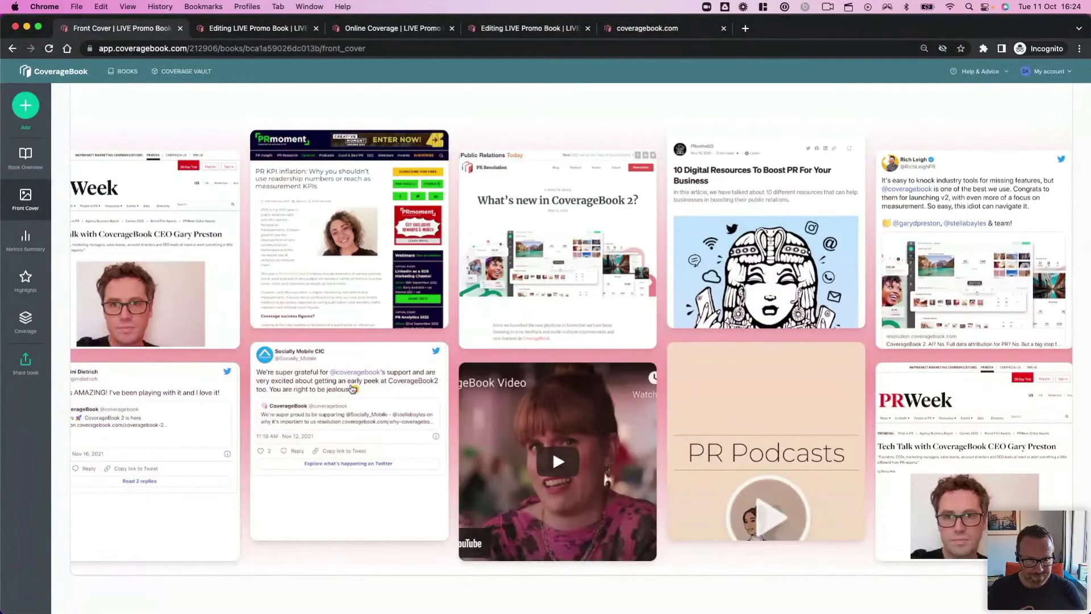
{"action": "scroll", "coordinate": [352, 388], "scroll_direction": "up", "scroll_amount": 1}
{"action": "scroll", "coordinate": [353, 389], "scroll_direction": "up", "scroll_amount": 5}
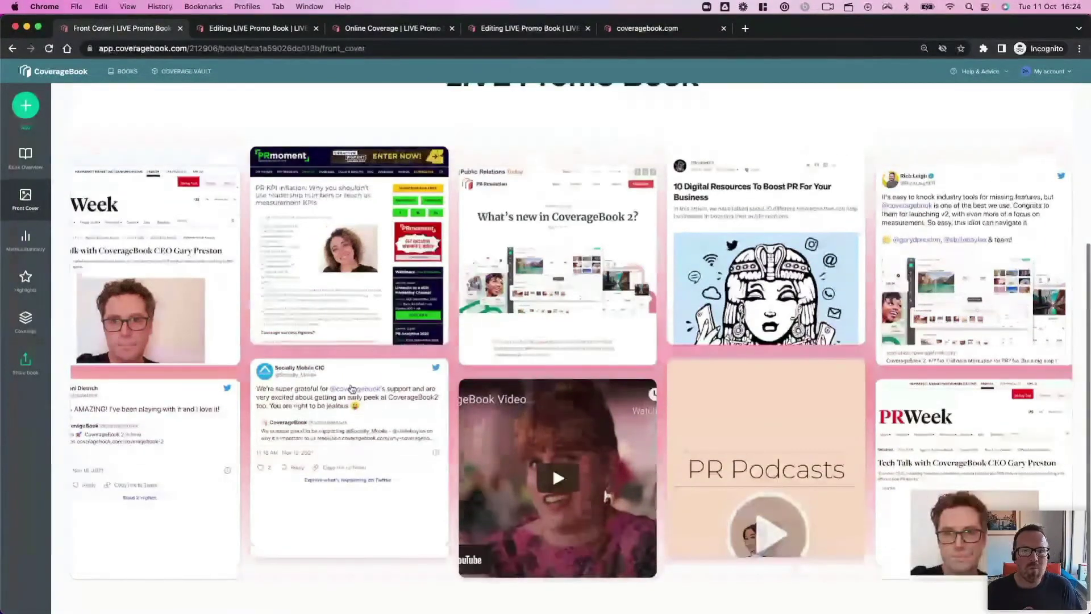
{"action": "scroll", "coordinate": [353, 388], "scroll_direction": "up", "scroll_amount": 2}
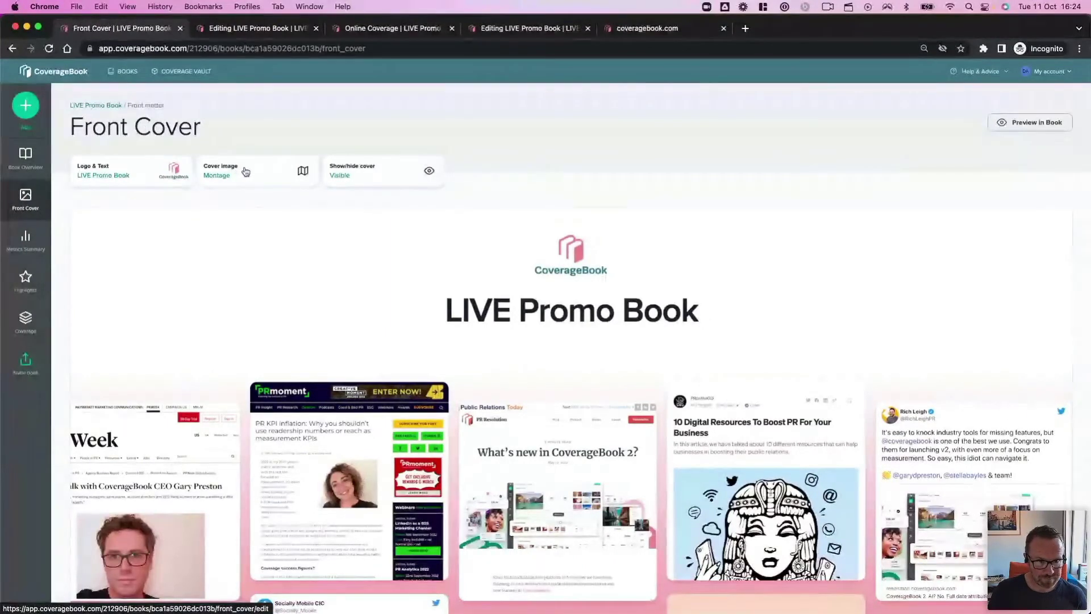
Step: Set the front cover montage to use images from a random selection and save the change
{"action": "left_click", "coordinate": [245, 172]}
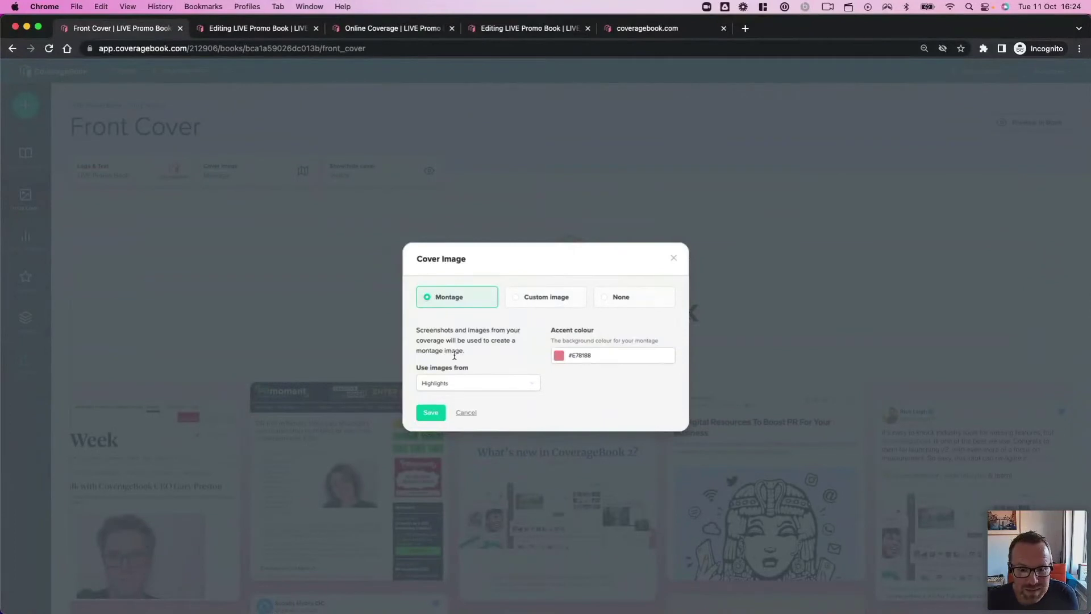
{"action": "left_click", "coordinate": [520, 389]}
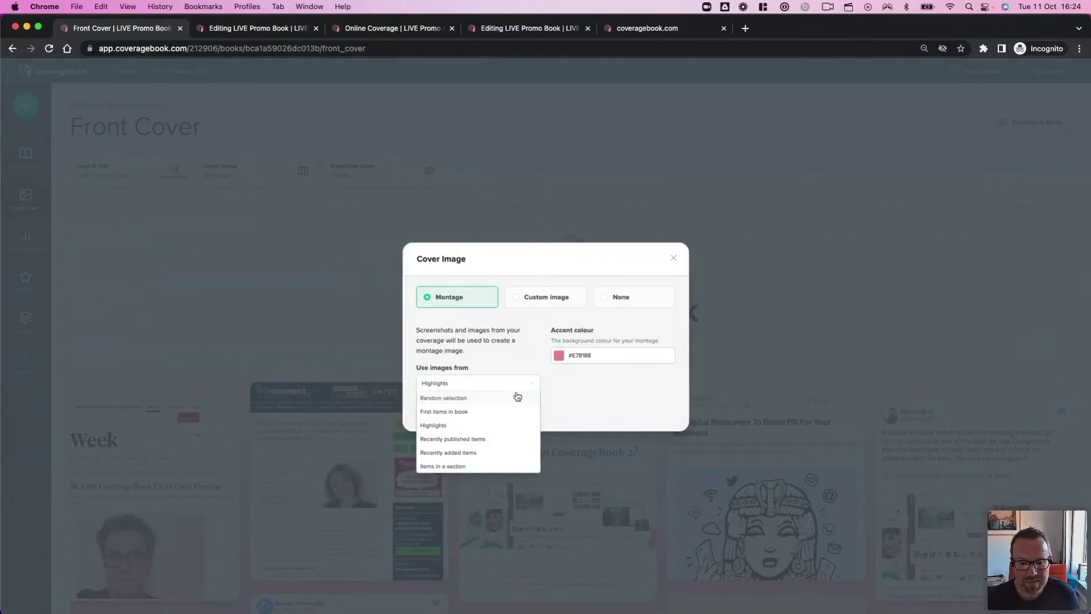
{"action": "left_click", "coordinate": [515, 398]}
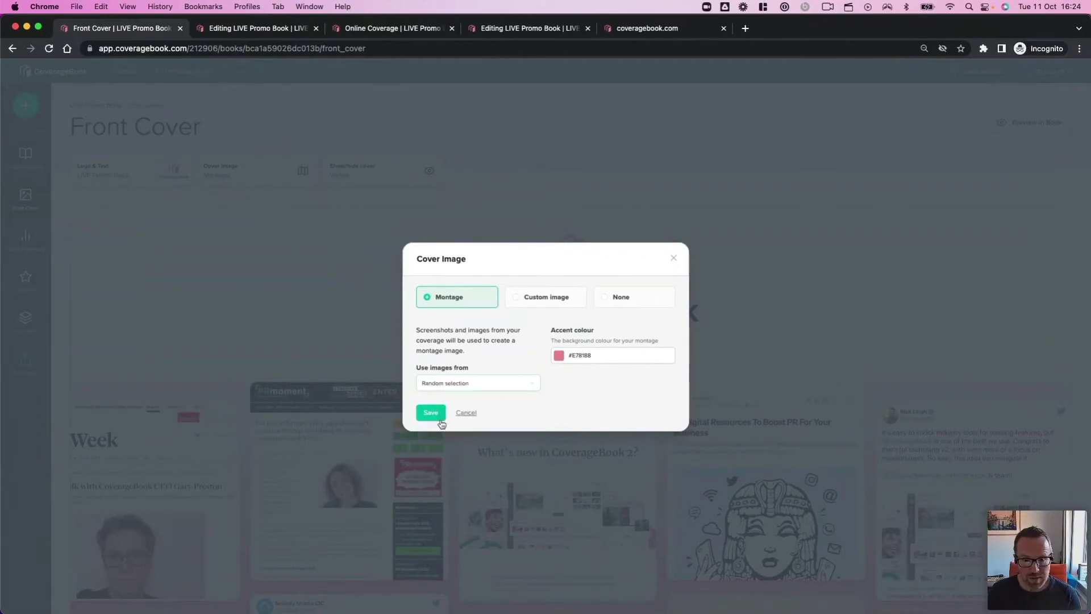
{"action": "left_click", "coordinate": [440, 422]}
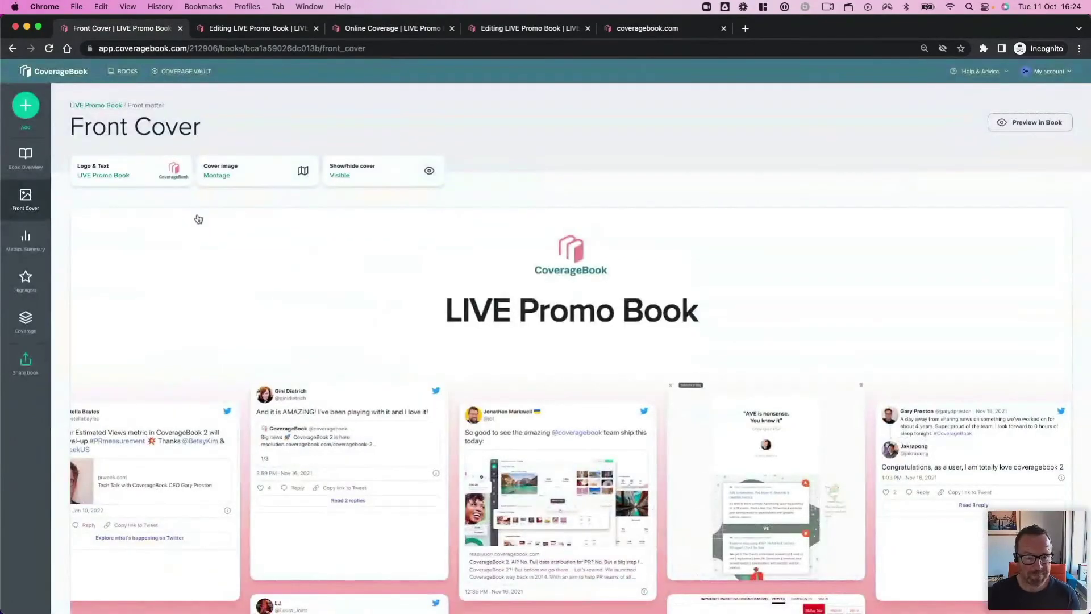
Step: Set the front cover montage to use images from items in the Roundups section, save, and look over the cover
{"action": "left_click", "coordinate": [238, 176]}
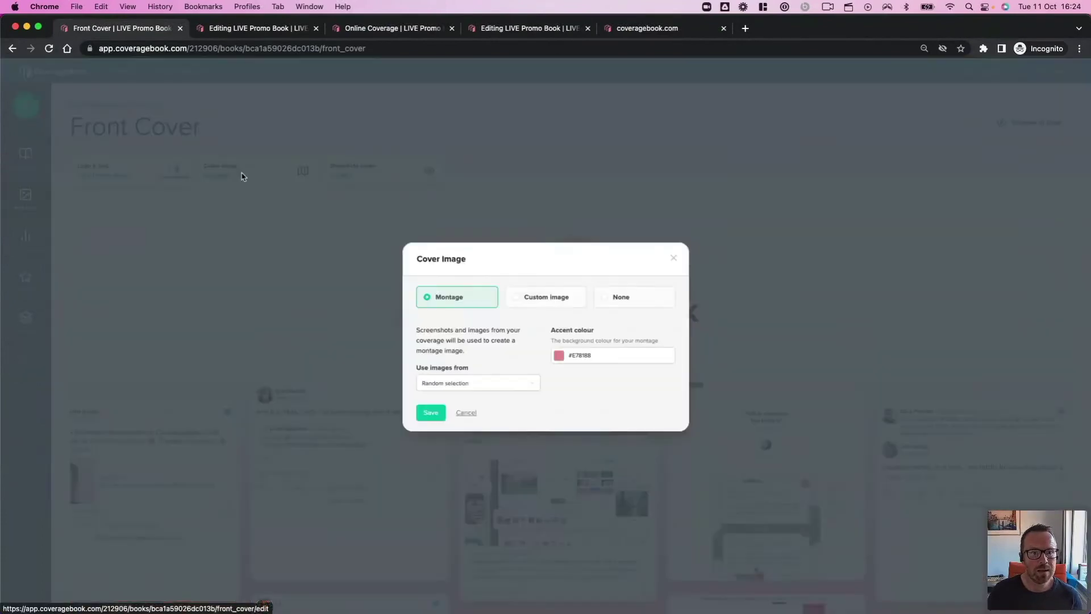
{"action": "left_click", "coordinate": [470, 383]}
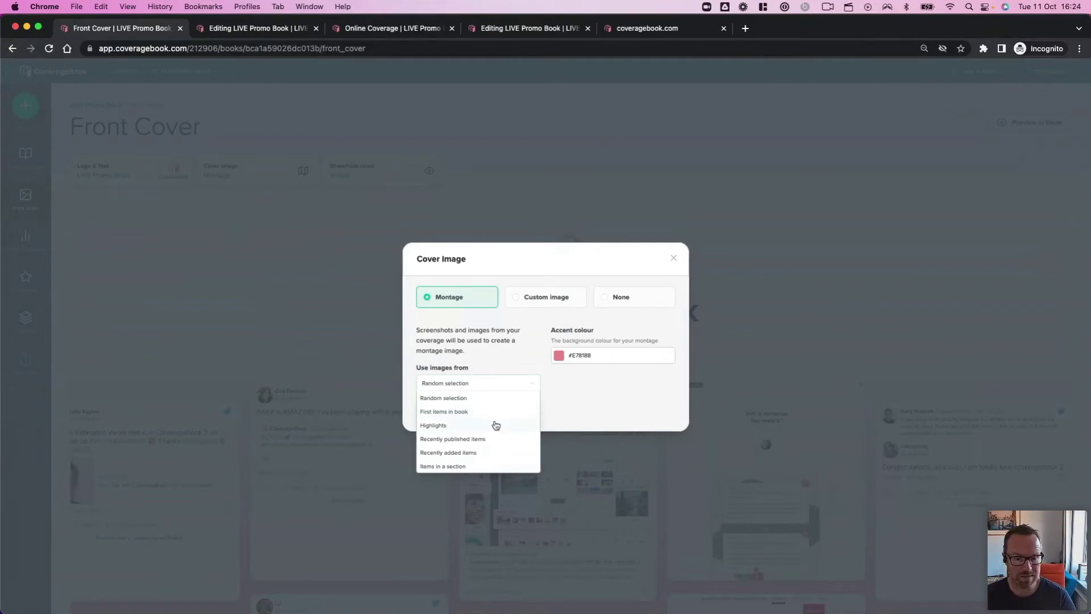
{"action": "left_click", "coordinate": [493, 465]}
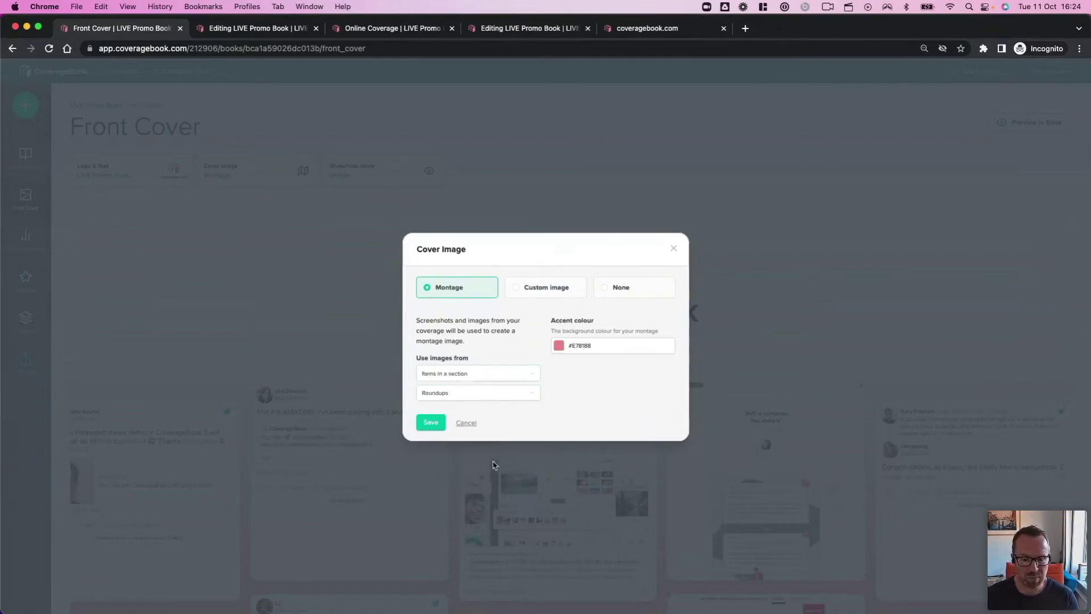
{"action": "left_click", "coordinate": [471, 399]}
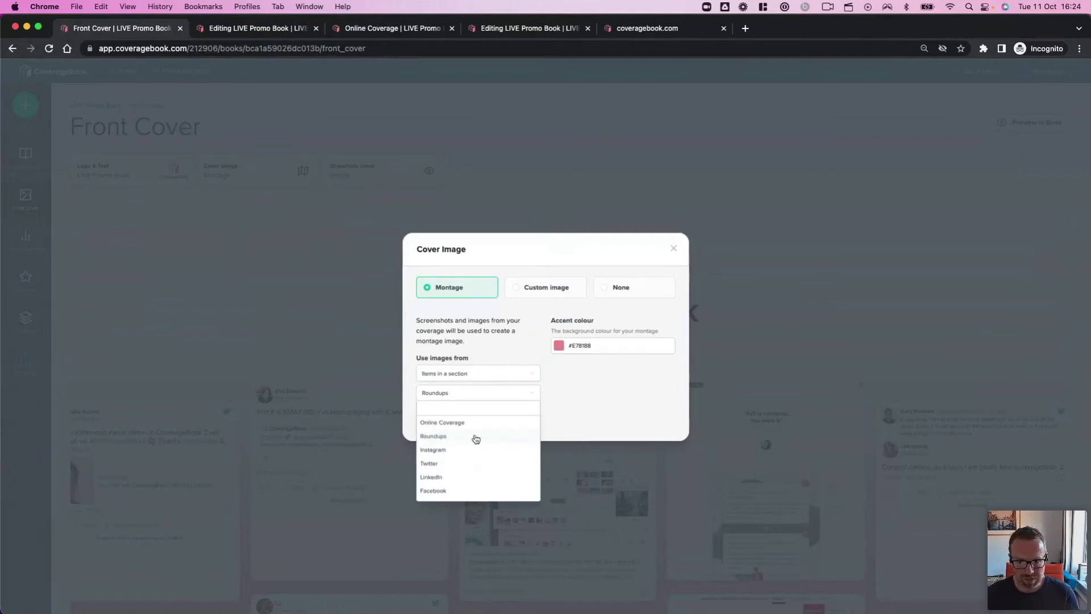
{"action": "left_click", "coordinate": [476, 437]}
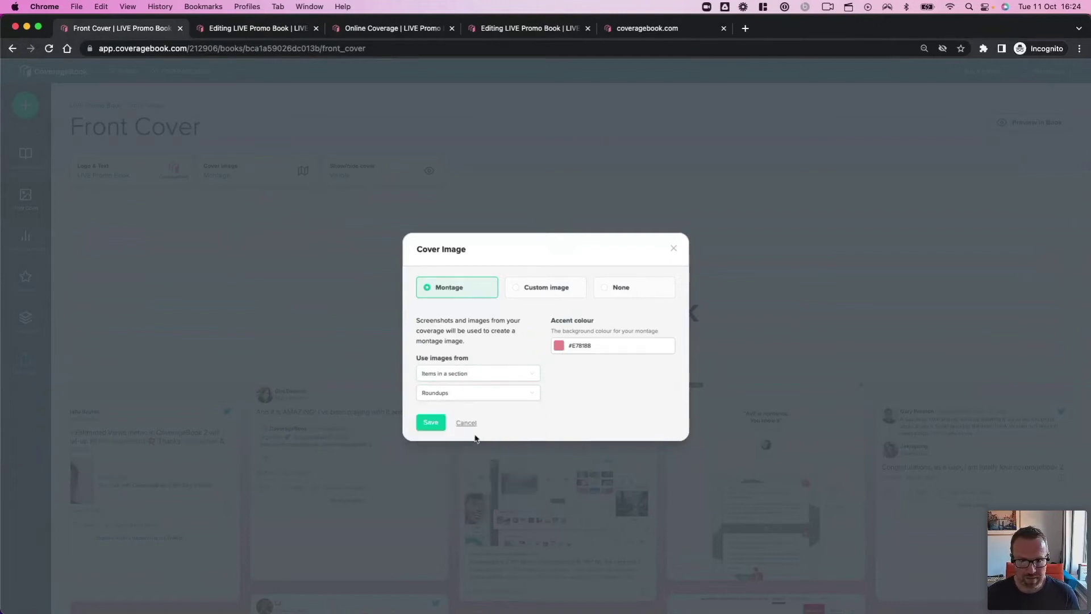
{"action": "left_click", "coordinate": [432, 423]}
{"action": "scroll", "coordinate": [435, 427], "scroll_direction": "down", "scroll_amount": 5}
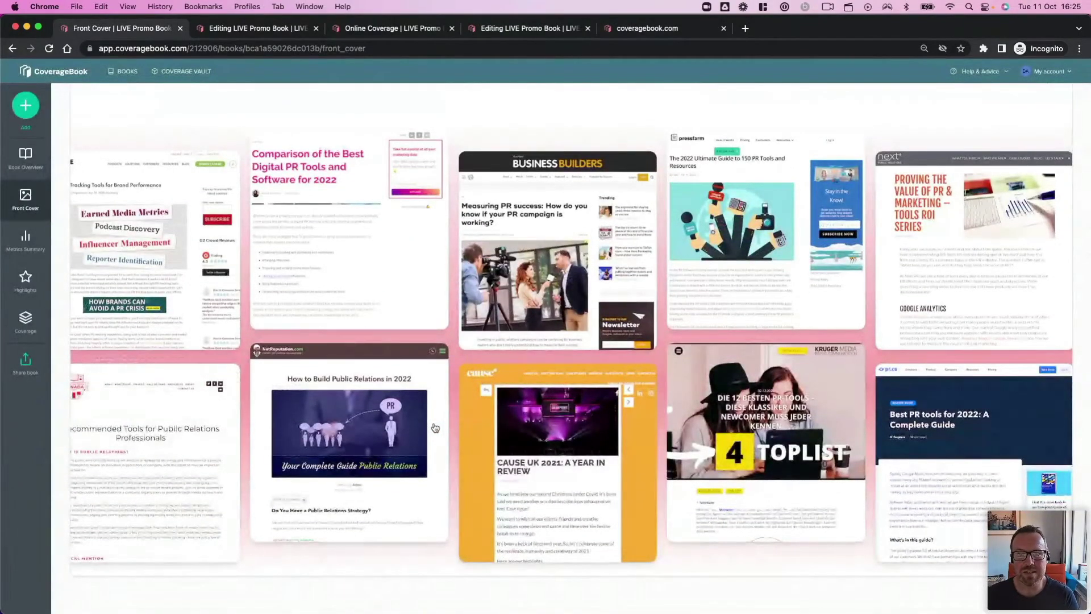
{"action": "scroll", "coordinate": [435, 427], "scroll_direction": "up", "scroll_amount": 5}
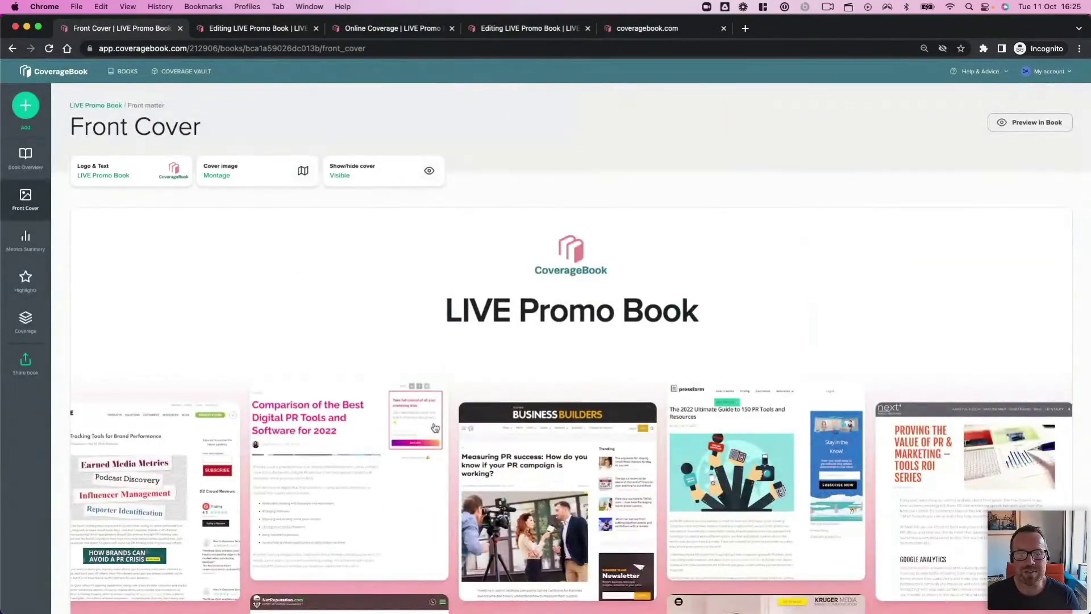
{"action": "scroll", "coordinate": [435, 427], "scroll_direction": "down", "scroll_amount": 3}
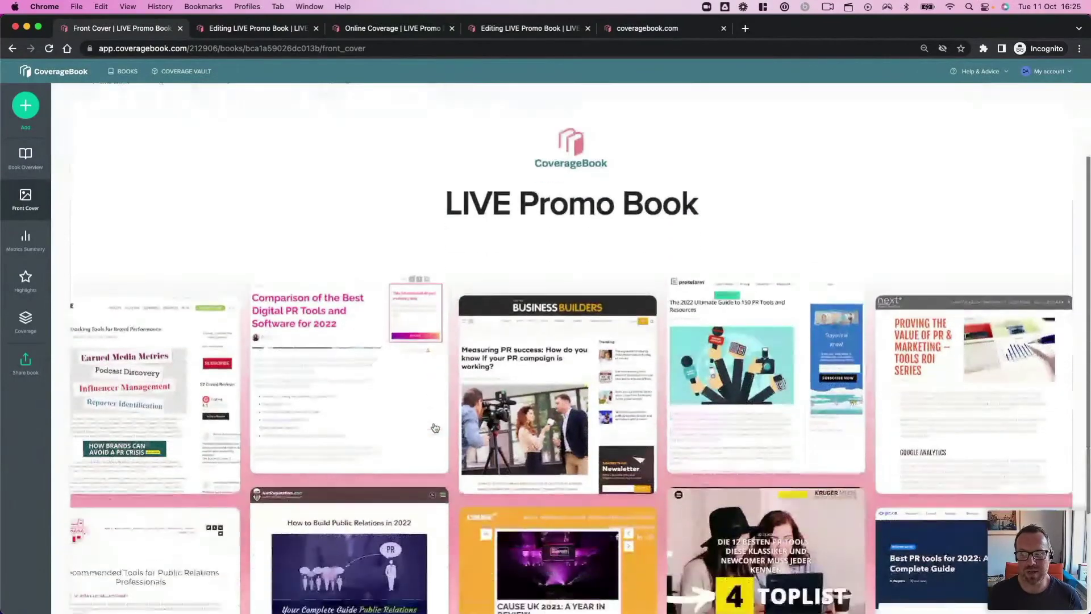
{"action": "scroll", "coordinate": [435, 427], "scroll_direction": "up", "scroll_amount": 5}
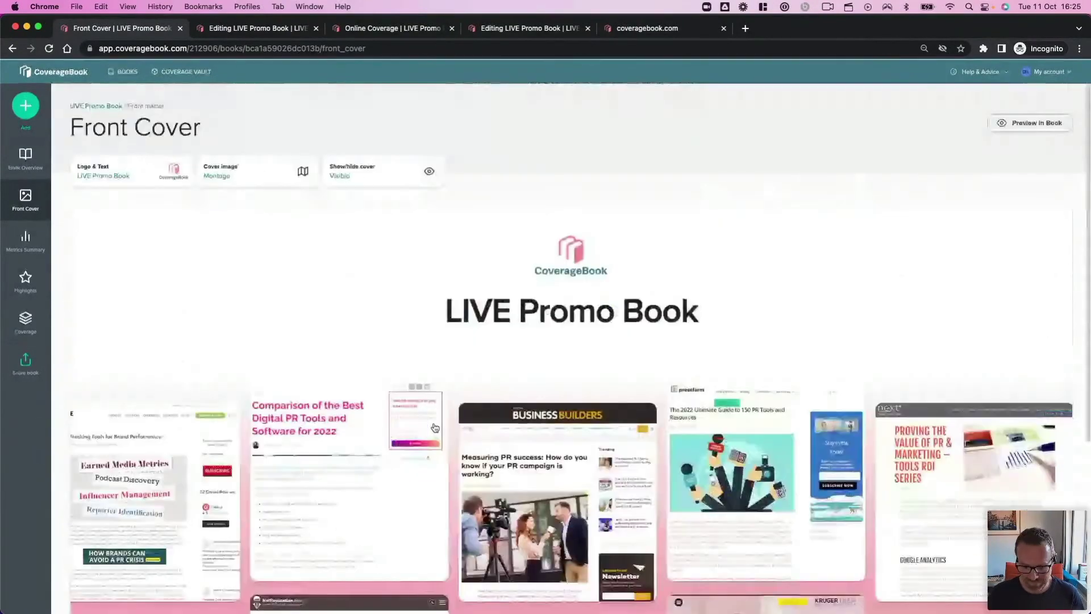
Step: Leave the Front Cover for the list of all books, open the example reports, and browse the PR Showcase gallery
{"action": "left_click", "coordinate": [125, 76]}
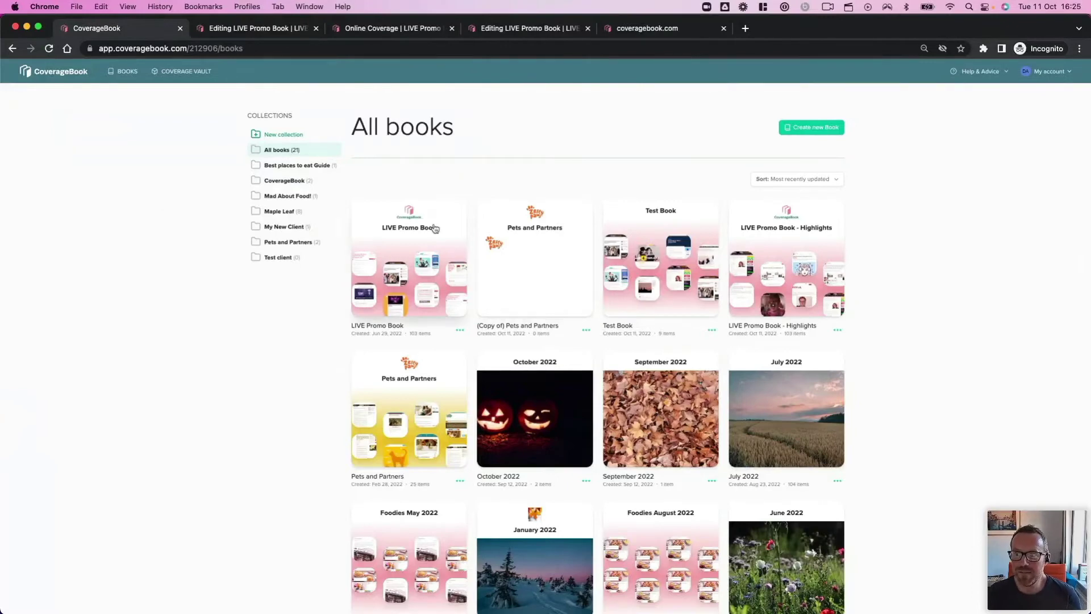
{"action": "left_click", "coordinate": [974, 75]}
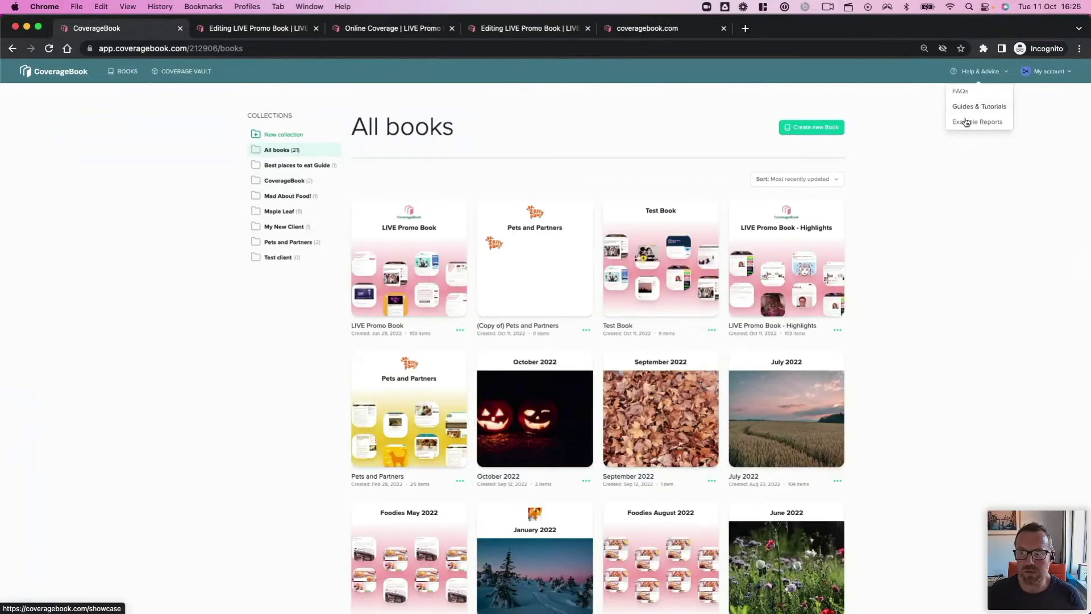
{"action": "left_click", "coordinate": [994, 125]}
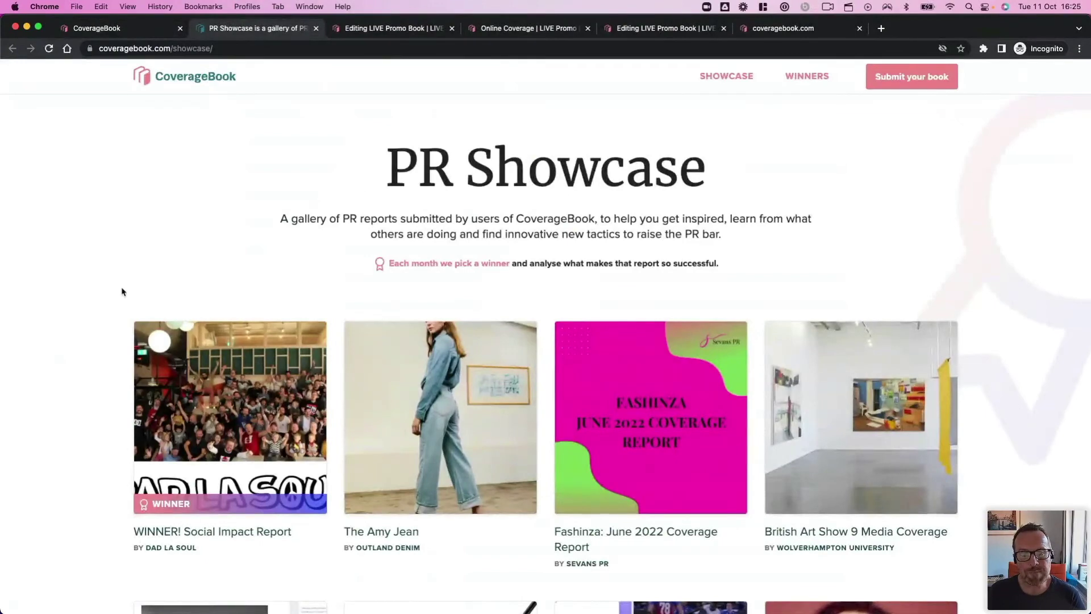
{"action": "scroll", "coordinate": [82, 350], "scroll_direction": "down", "scroll_amount": 3}
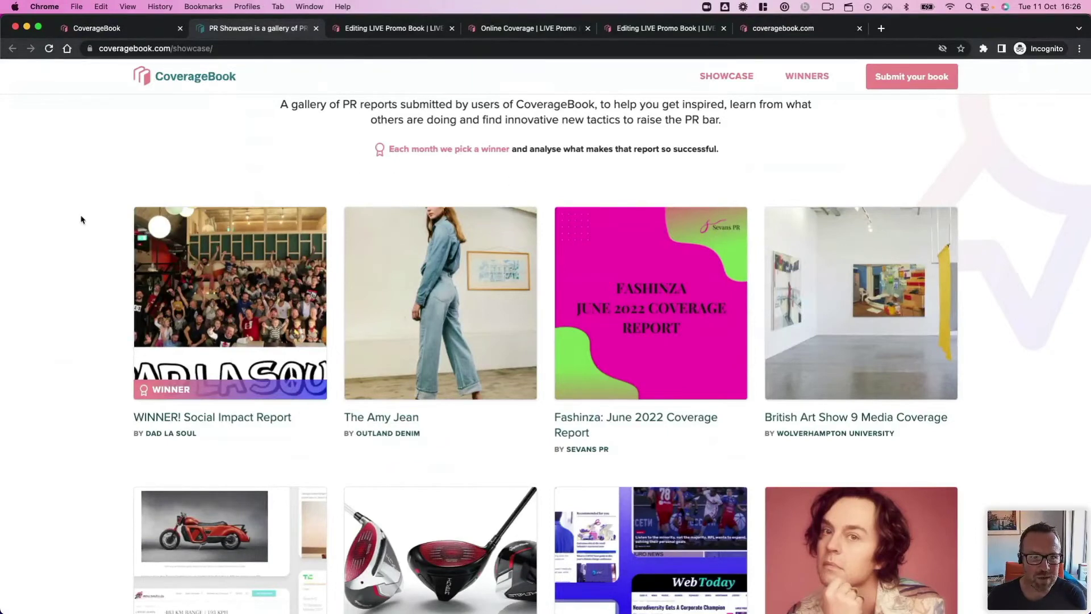
Step: Open the winning Social Impact Report by Dad La Soul and look through the reasons why it won
{"action": "left_click", "coordinate": [222, 321]}
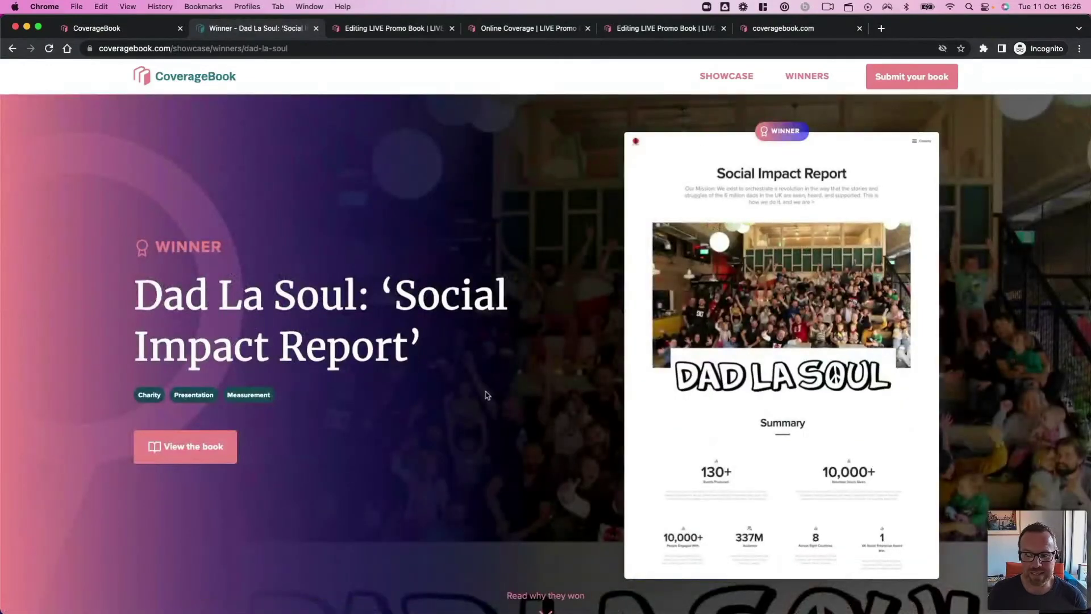
{"action": "scroll", "coordinate": [522, 478], "scroll_direction": "down", "scroll_amount": 4}
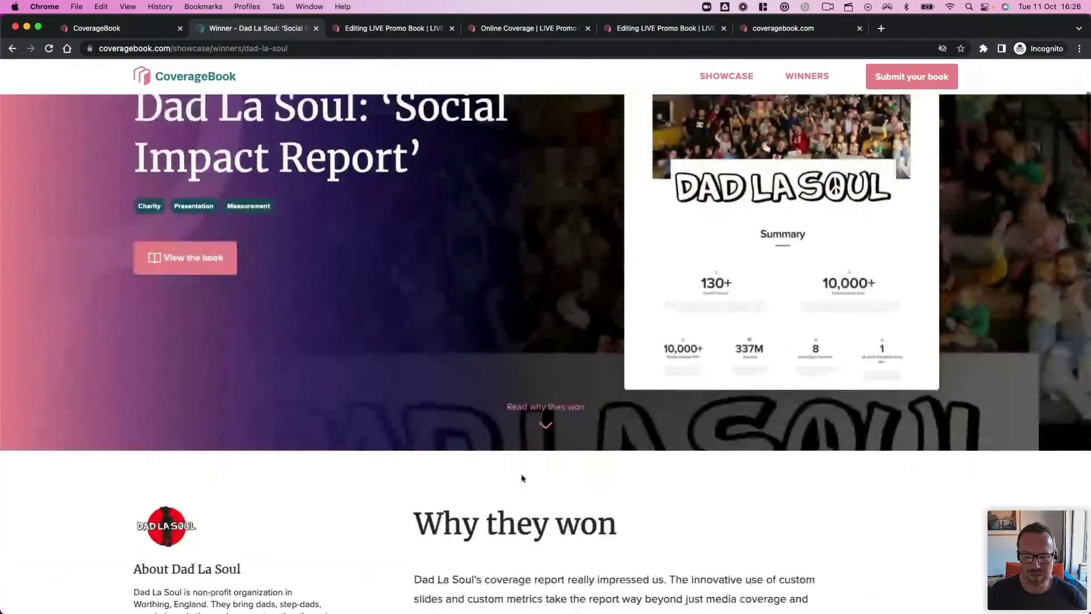
{"action": "scroll", "coordinate": [522, 478], "scroll_direction": "down", "scroll_amount": 7}
{"action": "scroll", "coordinate": [521, 475], "scroll_direction": "down", "scroll_amount": 2}
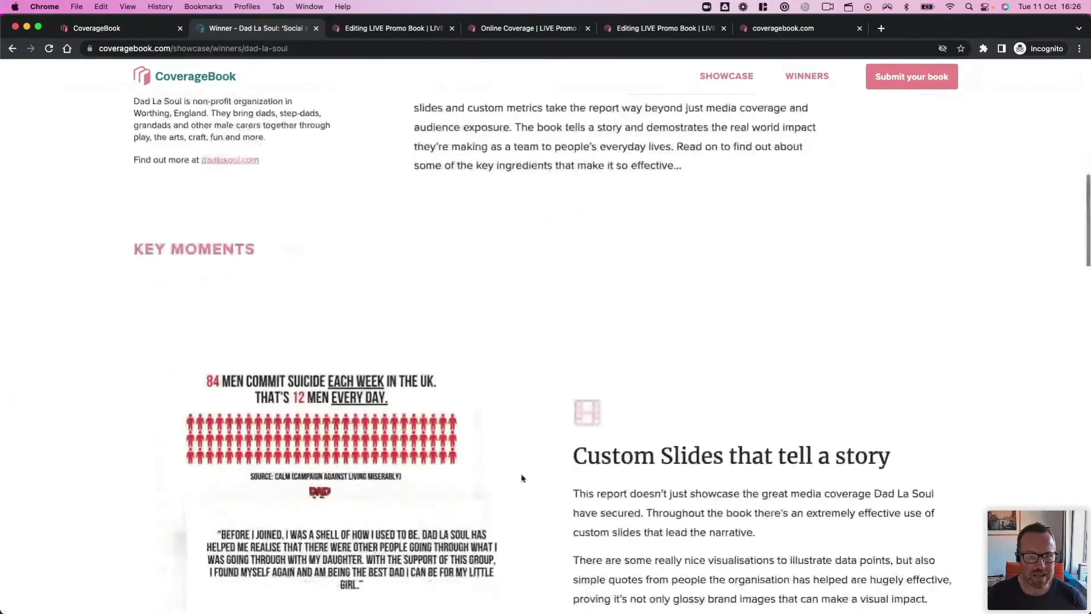
{"action": "scroll", "coordinate": [522, 476], "scroll_direction": "up", "scroll_amount": 12}
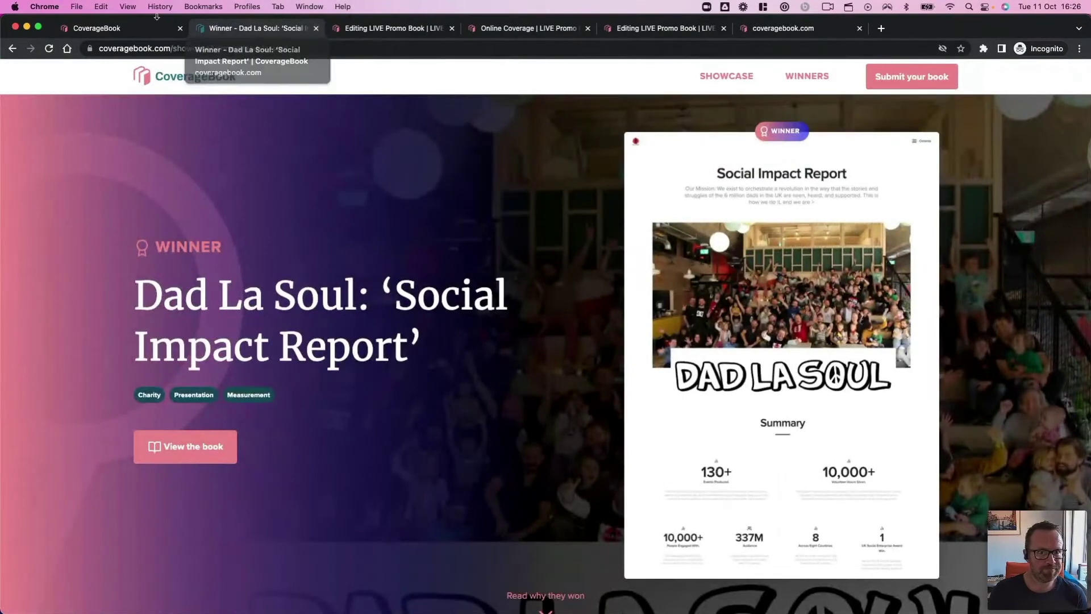
Step: Return to CoverageBook's book list, open the Coverage Vault, and filter the coverage to the Maple Leaf collection
{"action": "left_click", "coordinate": [131, 29]}
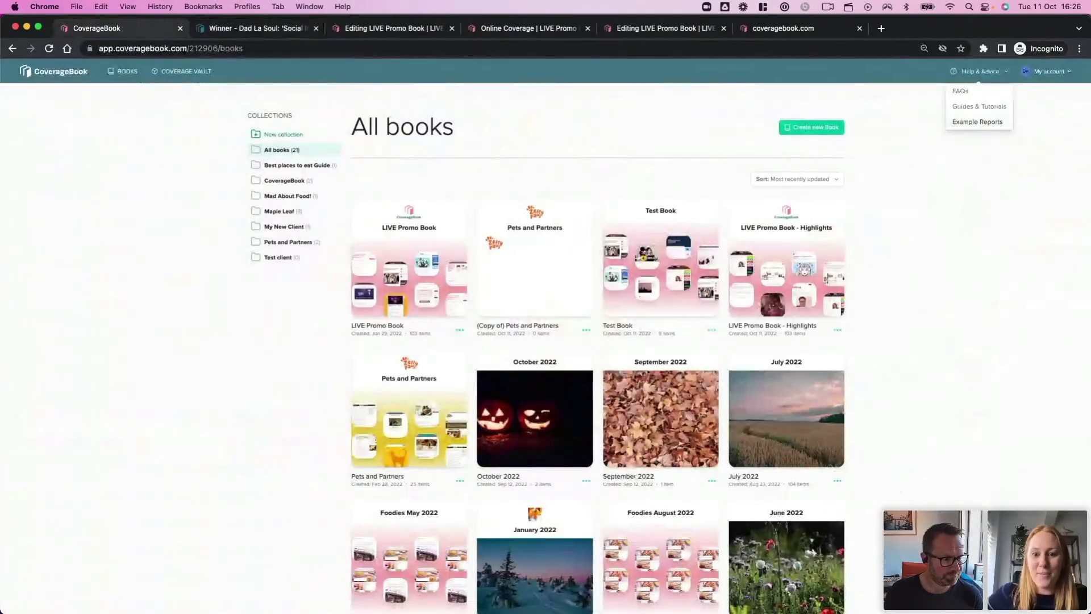
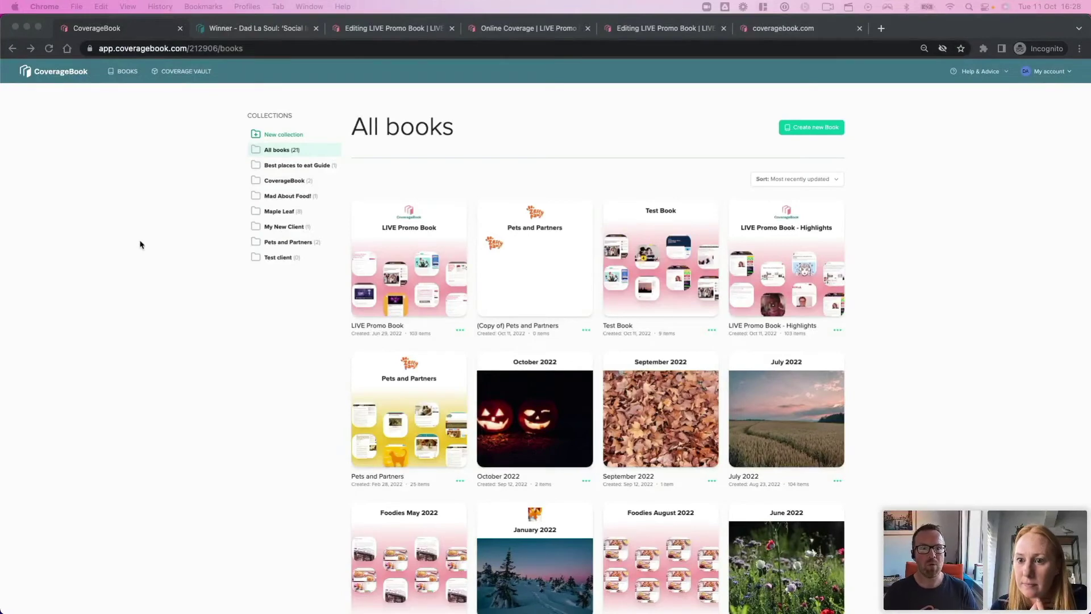
{"action": "left_click", "coordinate": [172, 75]}
{"action": "left_click", "coordinate": [171, 73]}
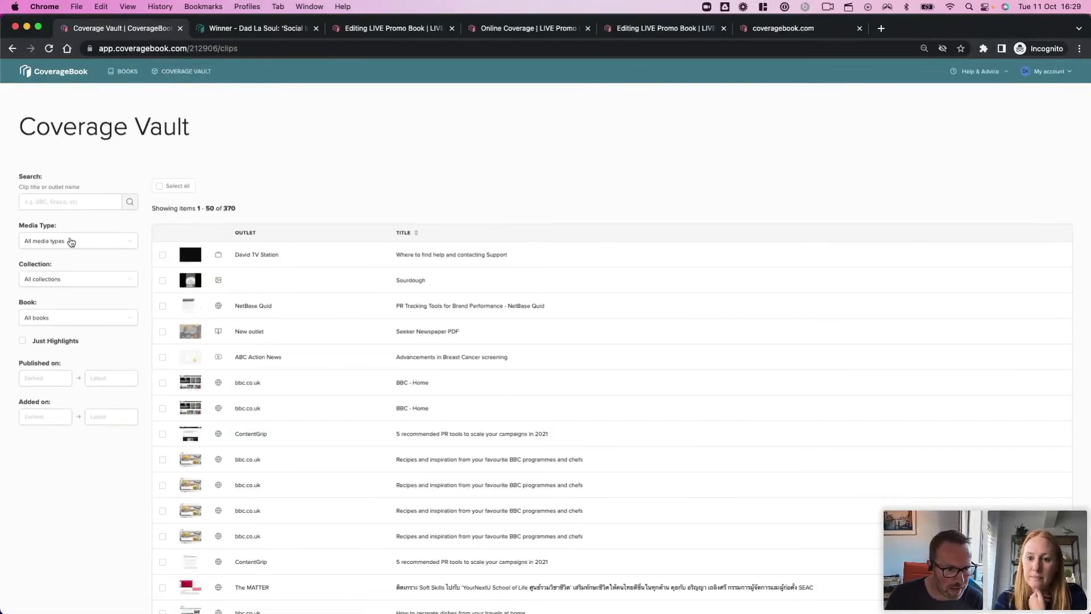
{"action": "left_click", "coordinate": [72, 242]}
{"action": "left_click", "coordinate": [71, 242]}
{"action": "left_click", "coordinate": [64, 282]}
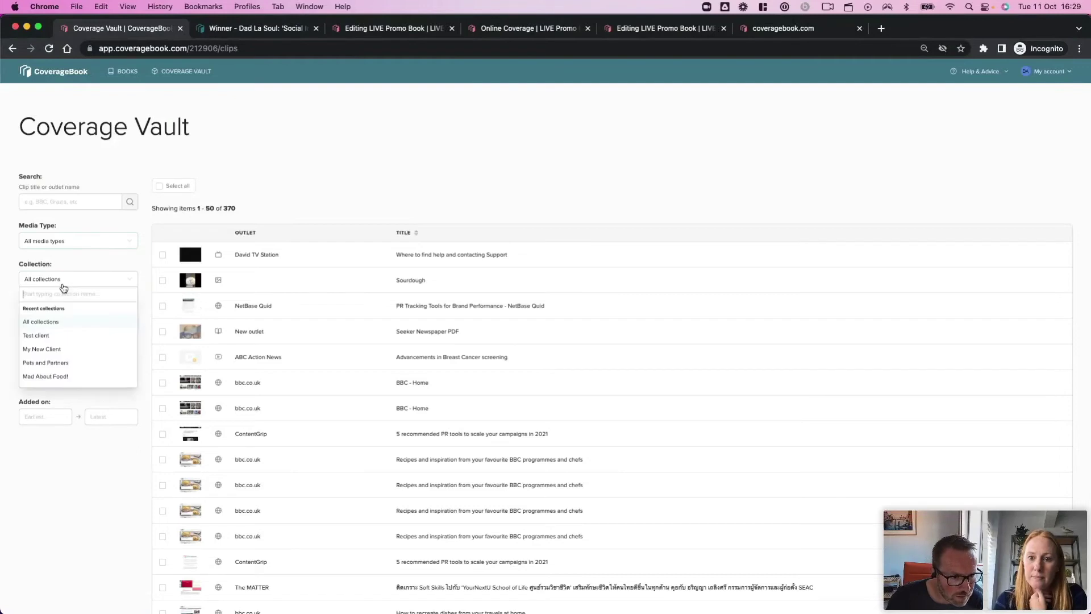
{"action": "scroll", "coordinate": [75, 340], "scroll_direction": "down", "scroll_amount": 3}
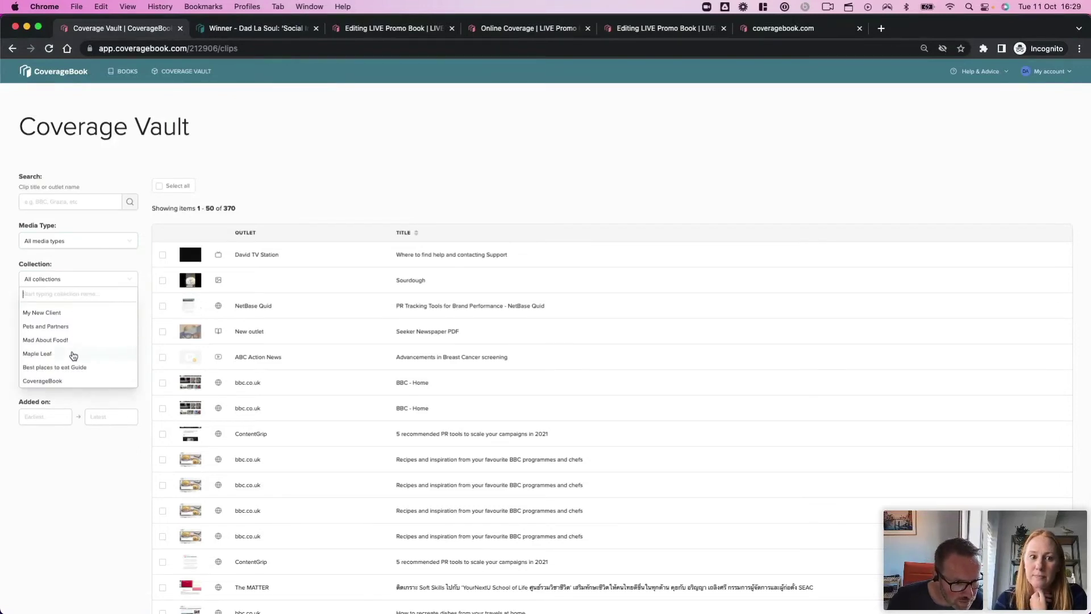
{"action": "left_click", "coordinate": [73, 353]}
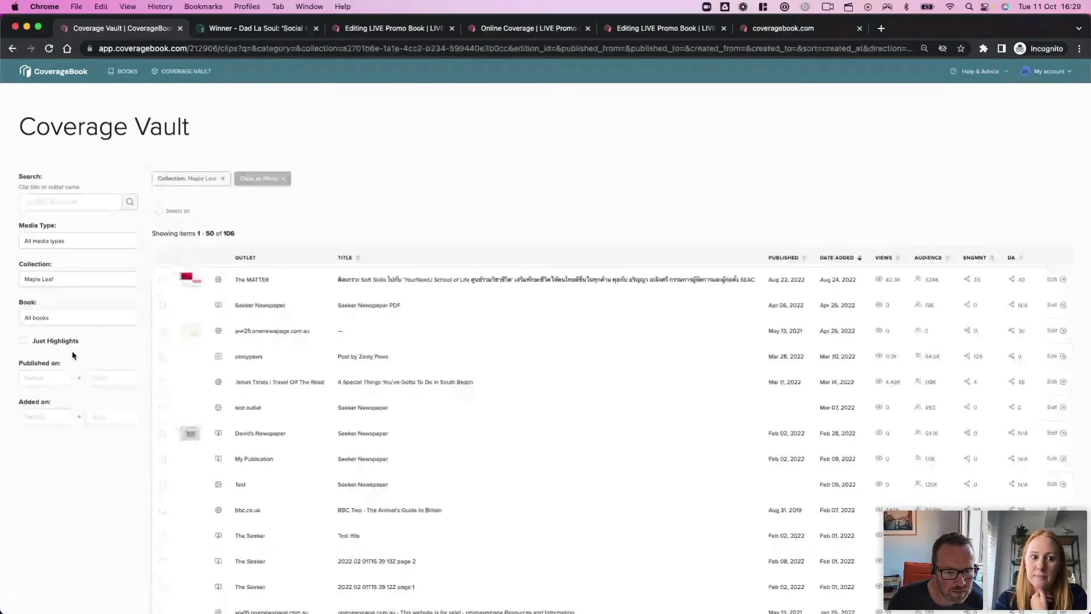
Step: Narrow the Maple Leaf coverage to the January 2022 book and select all the results
{"action": "left_click", "coordinate": [79, 325]}
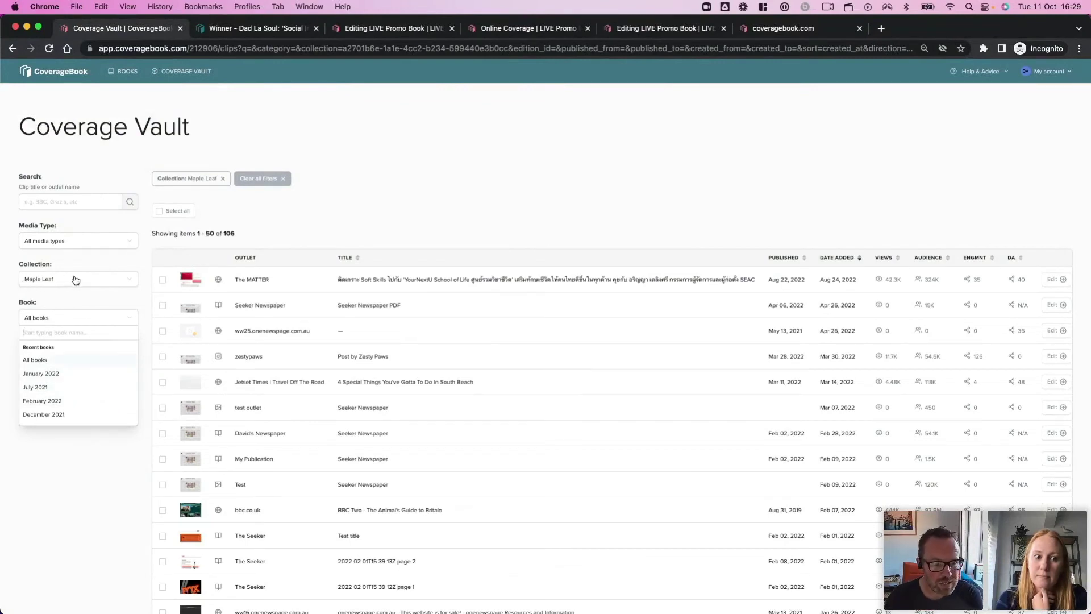
{"action": "left_click", "coordinate": [62, 374]}
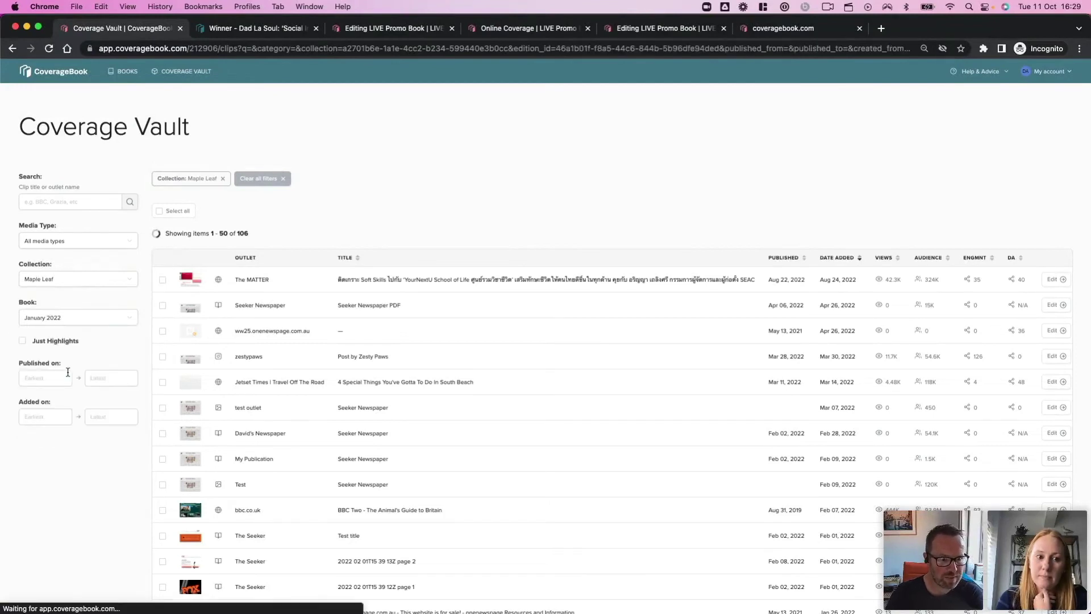
{"action": "left_click", "coordinate": [160, 212]}
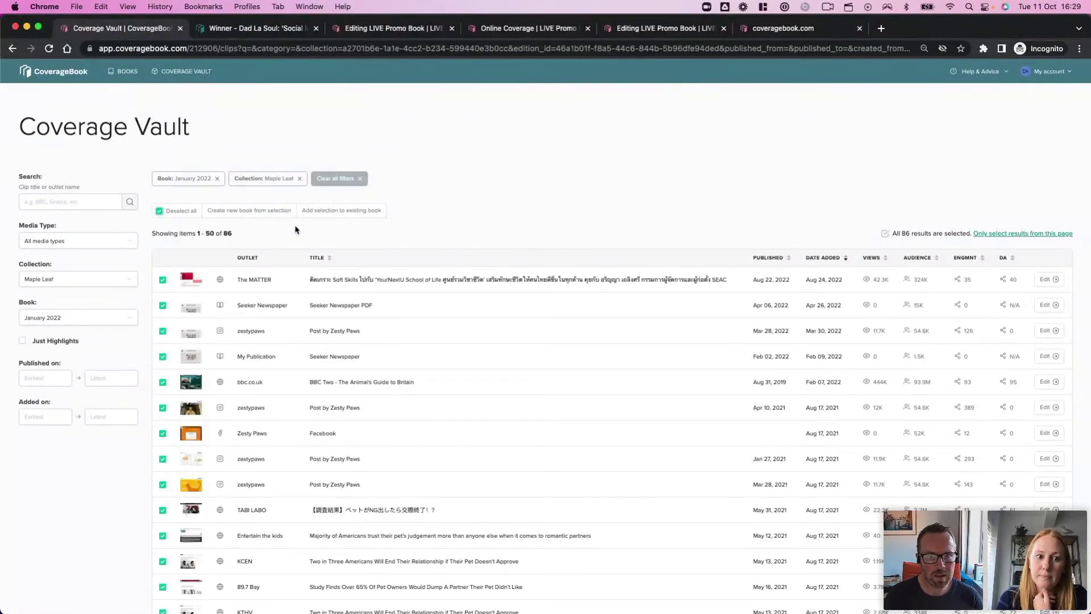
Step: Create a new book named "My clients annual report" from the selected coverage, with no collection
{"action": "left_click", "coordinate": [256, 213]}
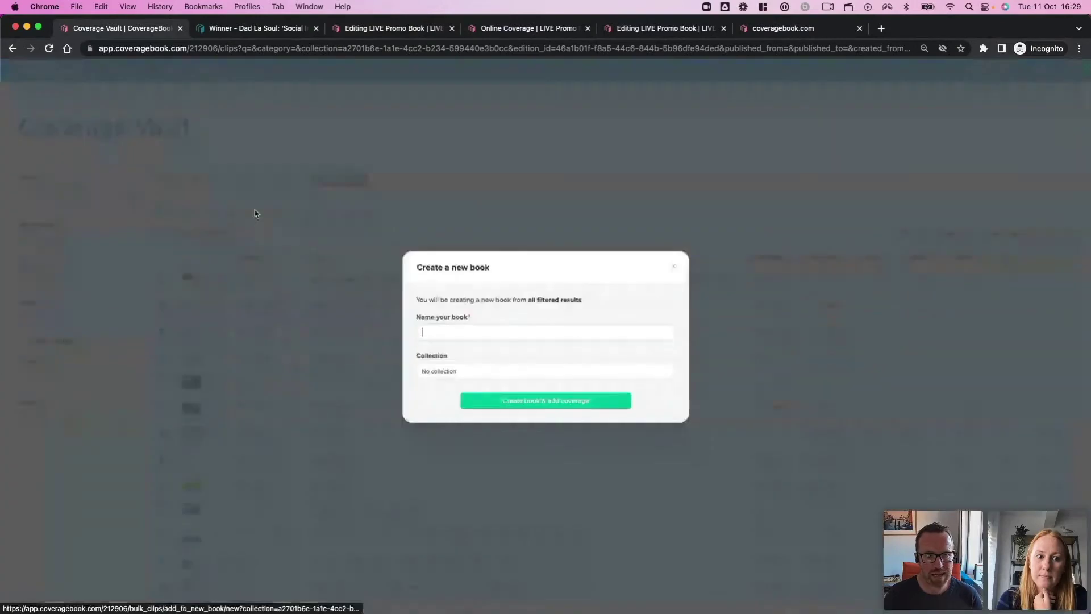
{"action": "left_click", "coordinate": [457, 334]}
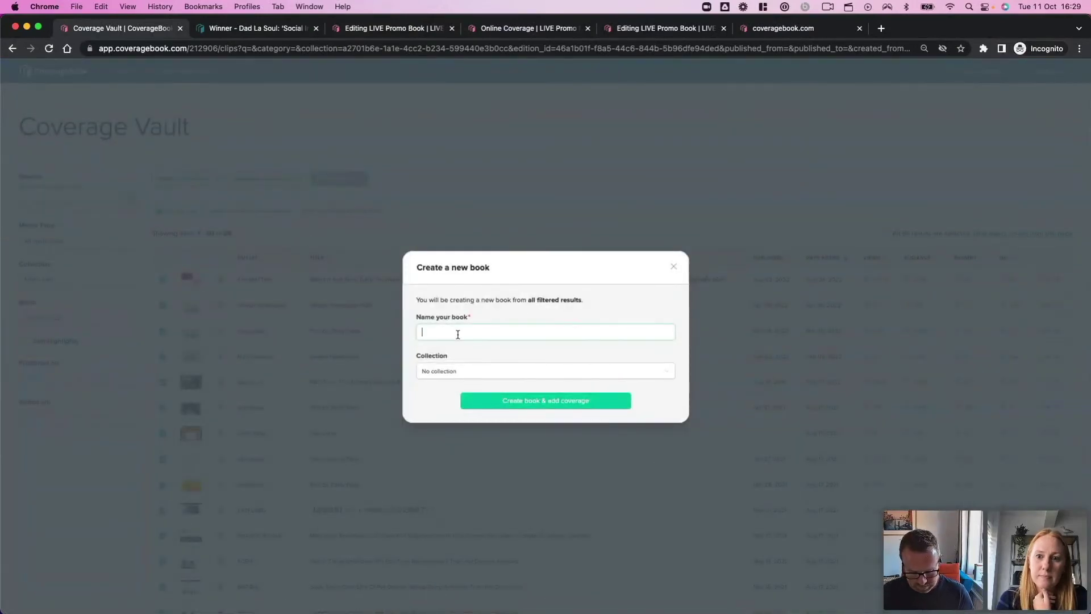
{"action": "type", "text": "My clients annual report"}
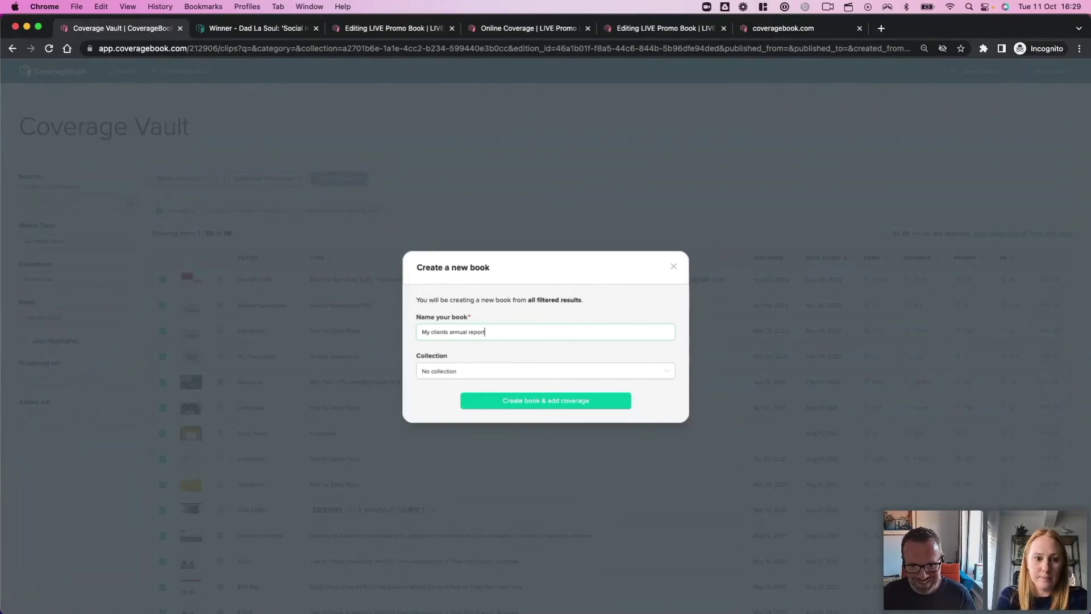
{"action": "left_click", "coordinate": [513, 402]}
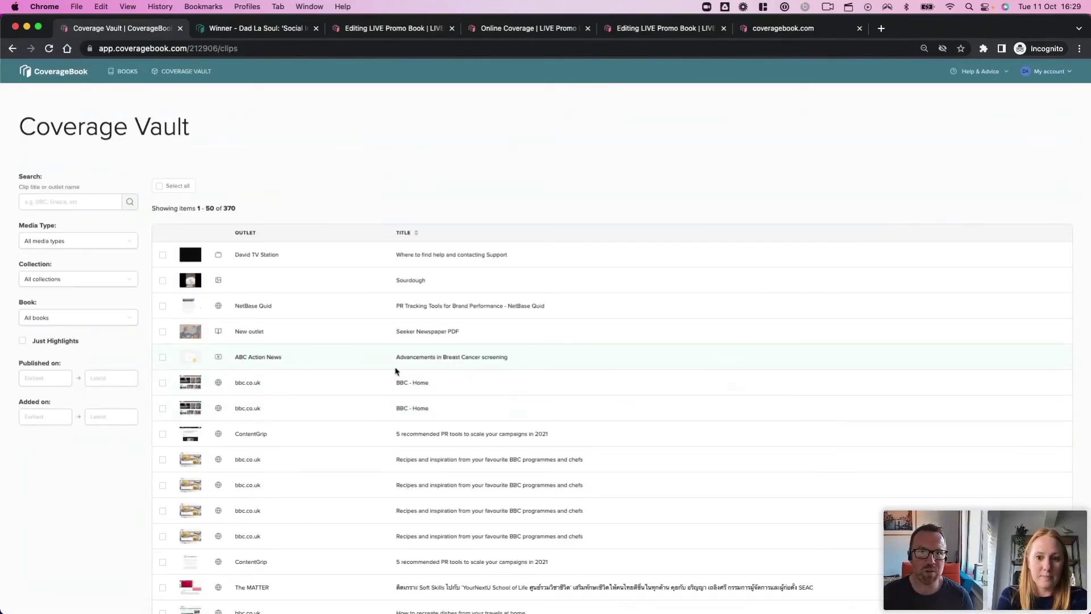
Step: Filter the vault to the Maple Leaf collection and the February 2022 book, and select all the listed items
{"action": "left_click", "coordinate": [62, 283]}
{"action": "scroll", "coordinate": [62, 379], "scroll_direction": "down", "scroll_amount": 3}
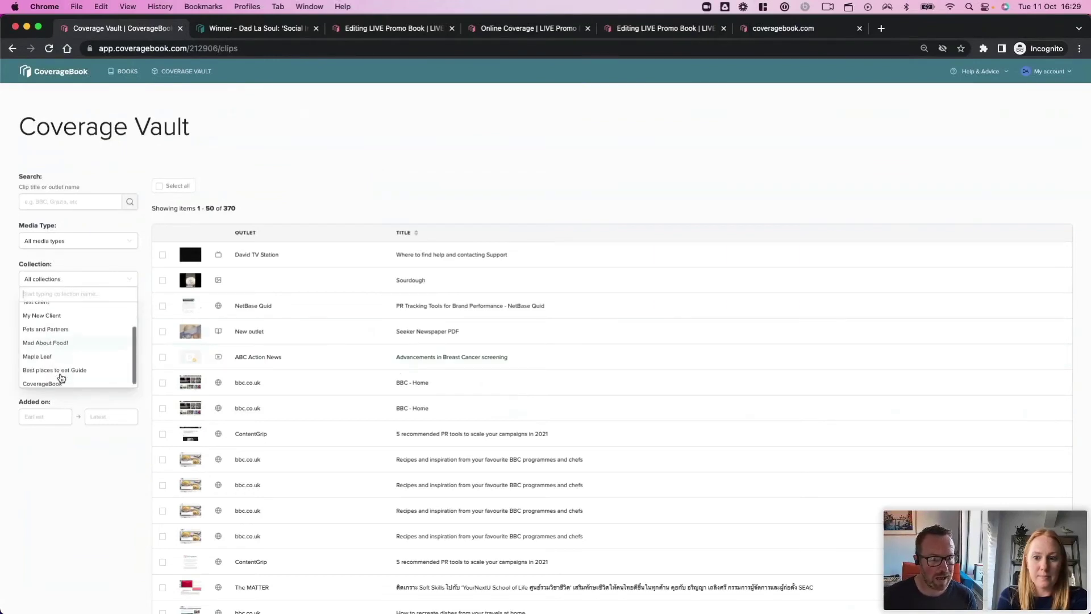
{"action": "left_click", "coordinate": [61, 357]}
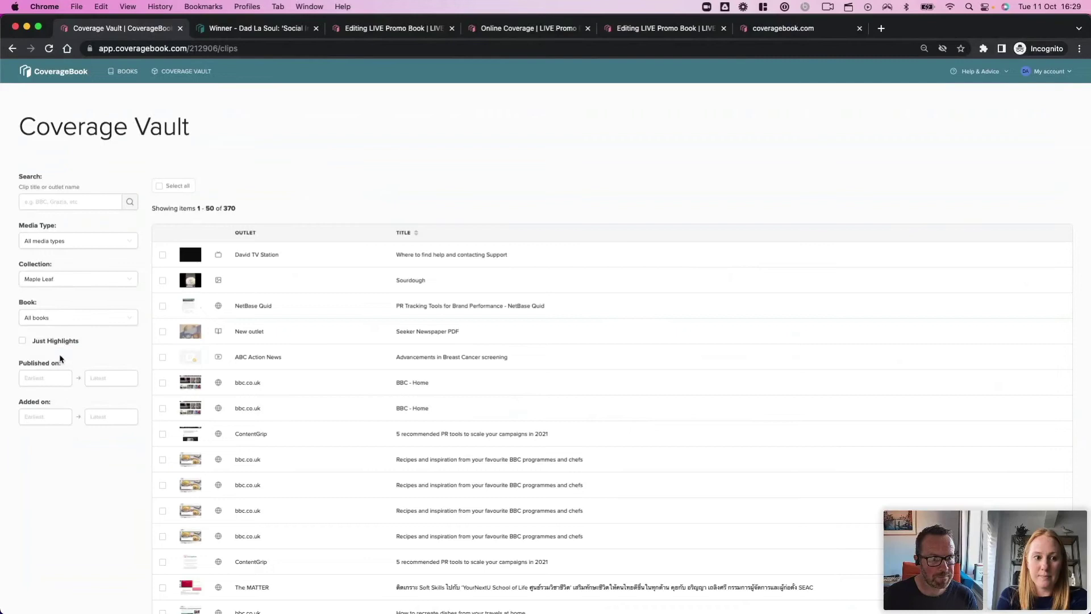
{"action": "left_click", "coordinate": [61, 319]}
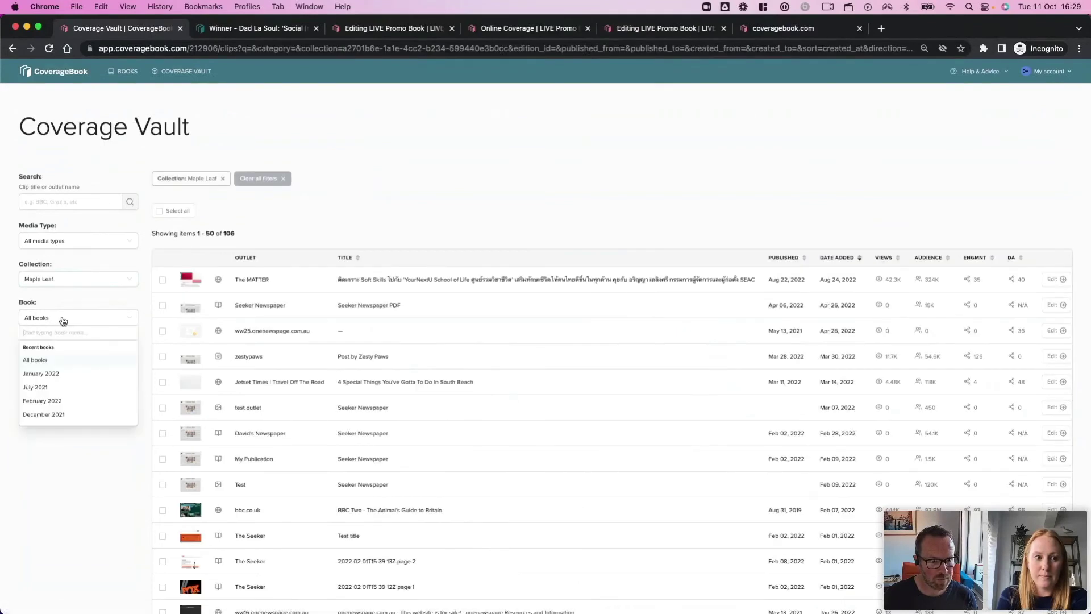
{"action": "left_click", "coordinate": [55, 401]}
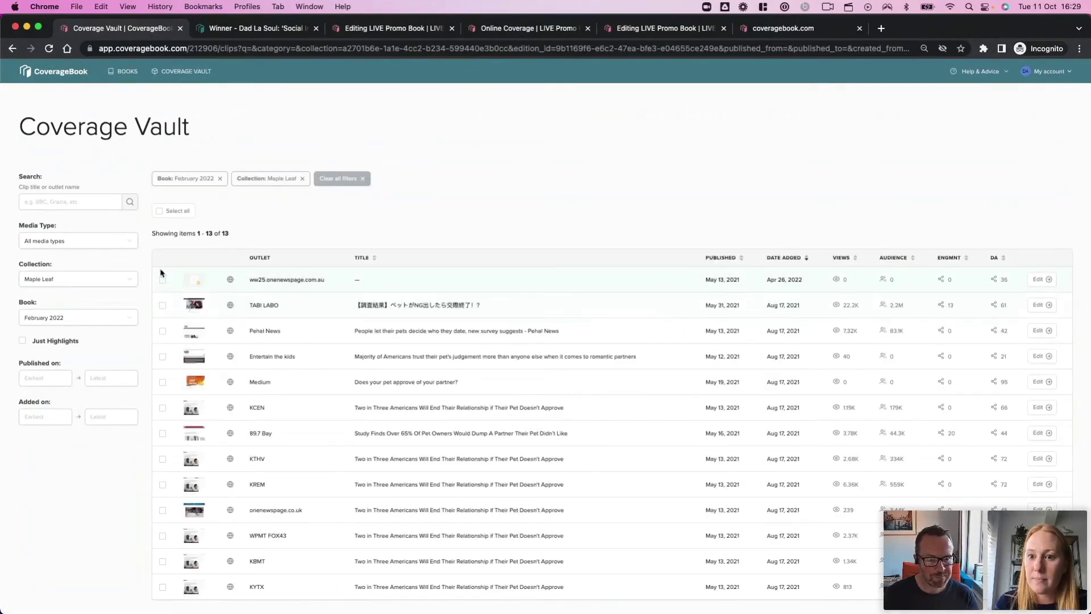
{"action": "left_click", "coordinate": [160, 213]}
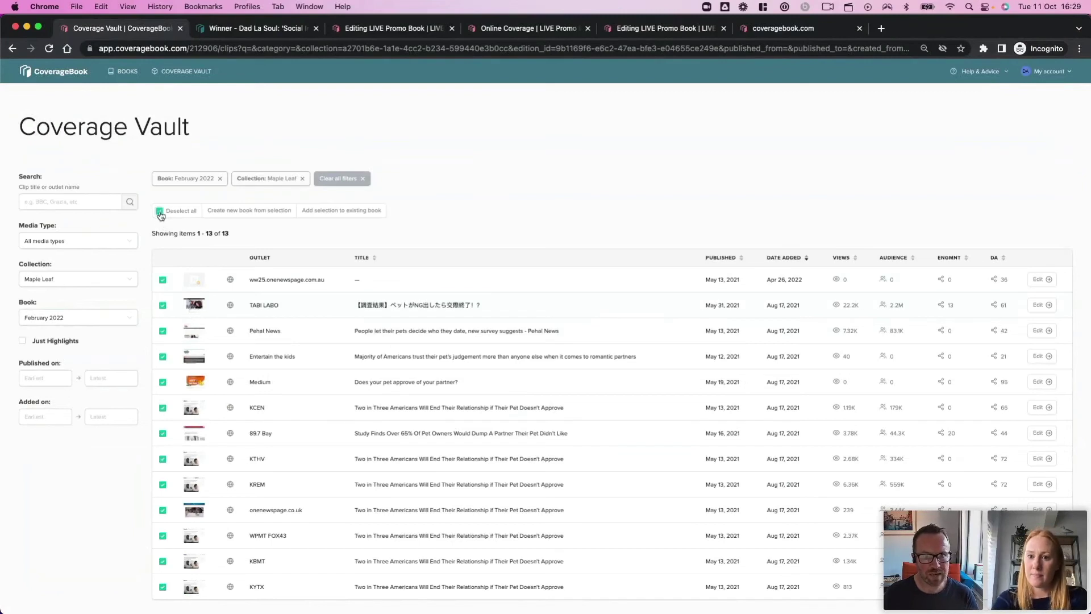
Step: Start adding the selected February 2022 coverage to an existing book, choosing "My clients annual report" as the destination
{"action": "left_click", "coordinate": [341, 213]}
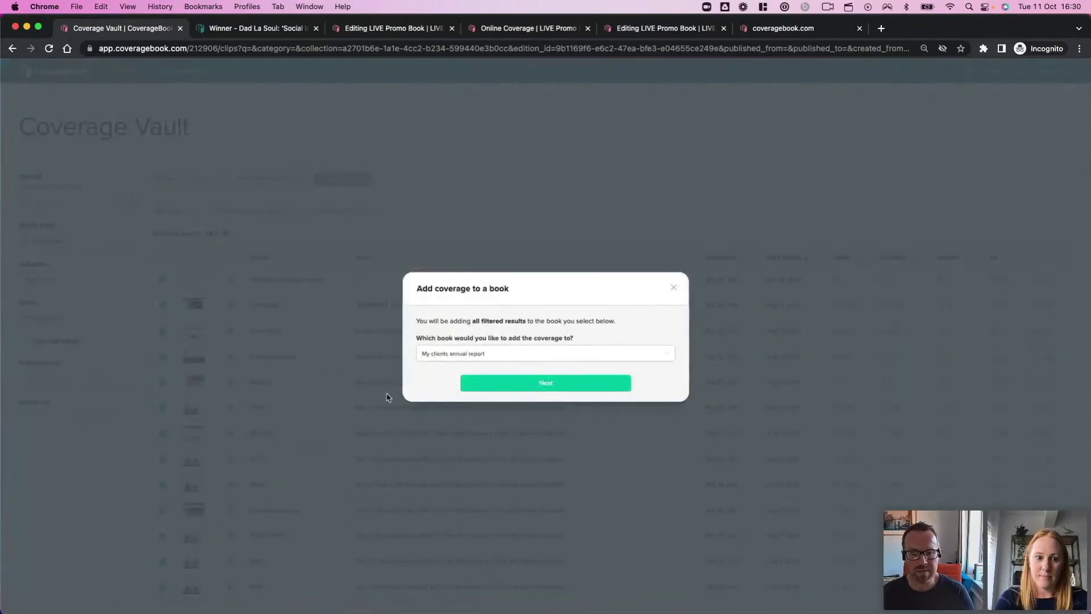
{"action": "left_click", "coordinate": [490, 357]}
{"action": "scroll", "coordinate": [495, 405], "scroll_direction": "down", "scroll_amount": 5}
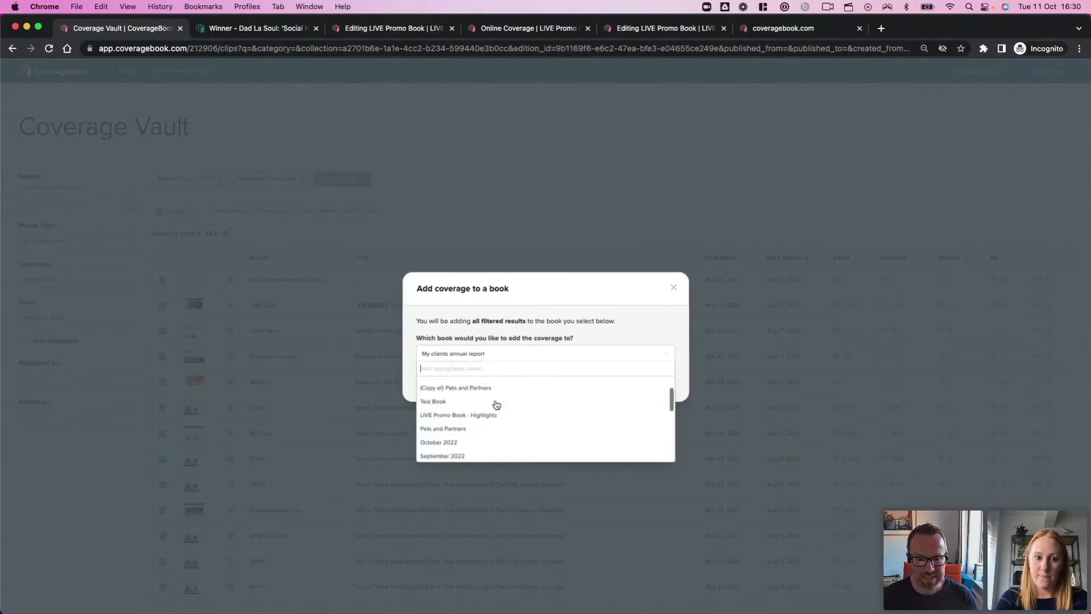
{"action": "scroll", "coordinate": [496, 405], "scroll_direction": "up", "scroll_amount": 5}
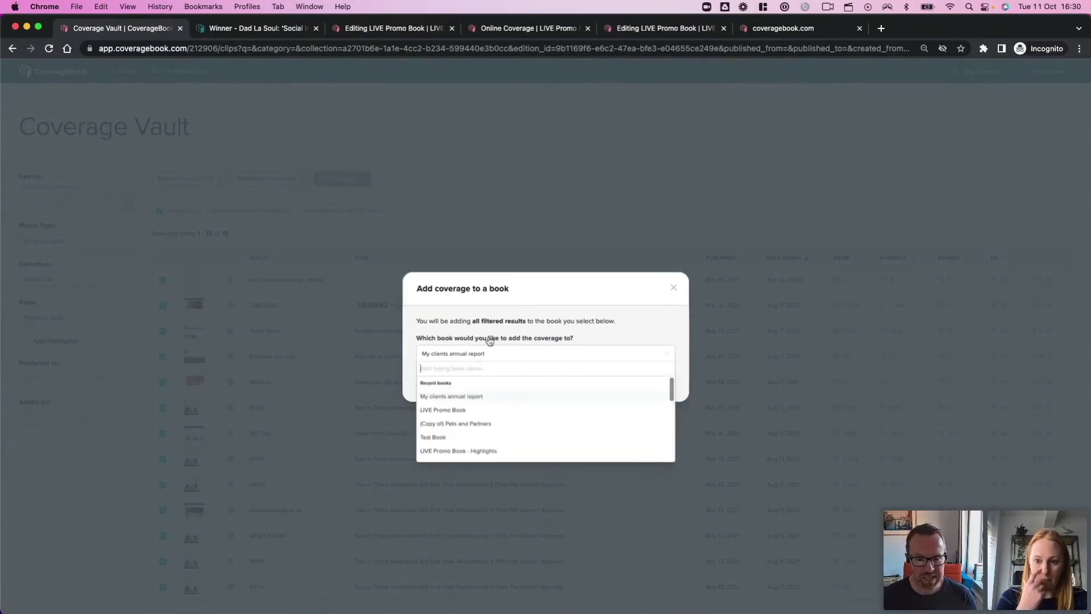
{"action": "left_click", "coordinate": [493, 356]}
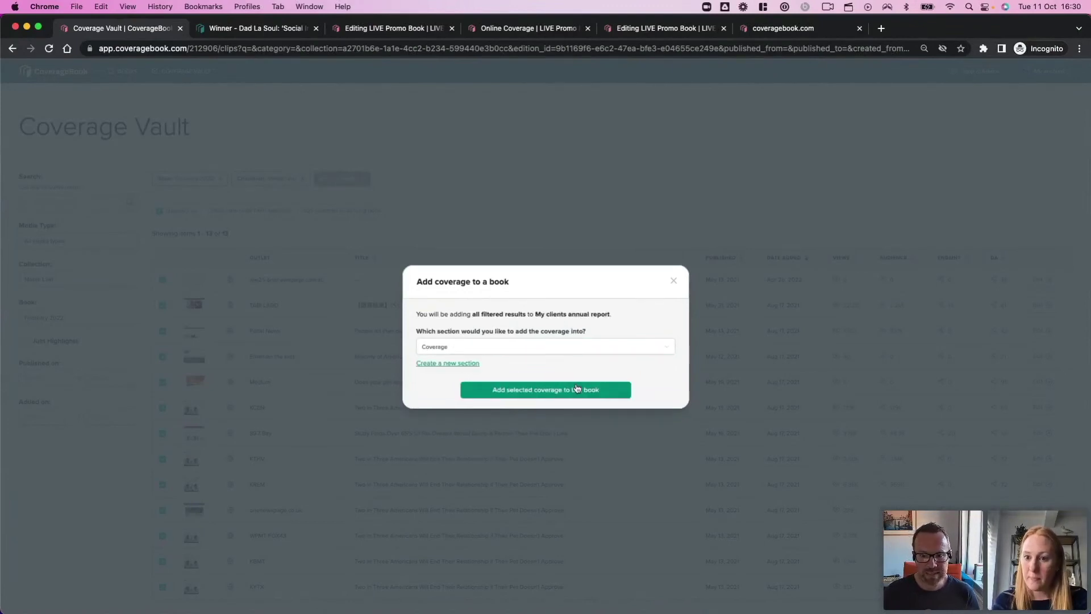
{"action": "left_click", "coordinate": [576, 386]}
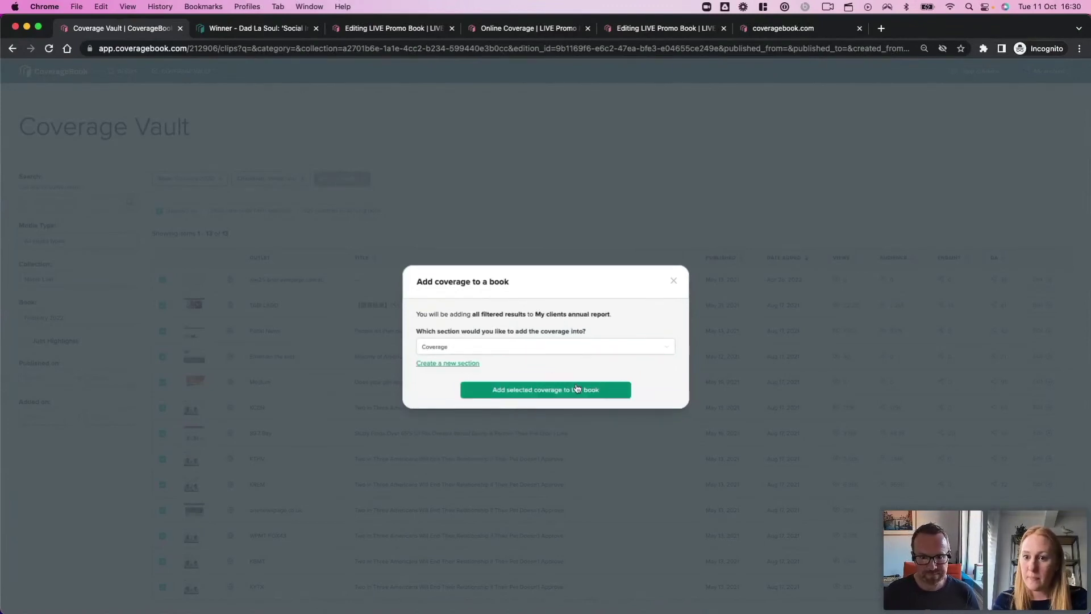
Step: Create a new section named "February 2022" in the destination book and add the selected coverage to it
{"action": "left_click", "coordinate": [454, 364]}
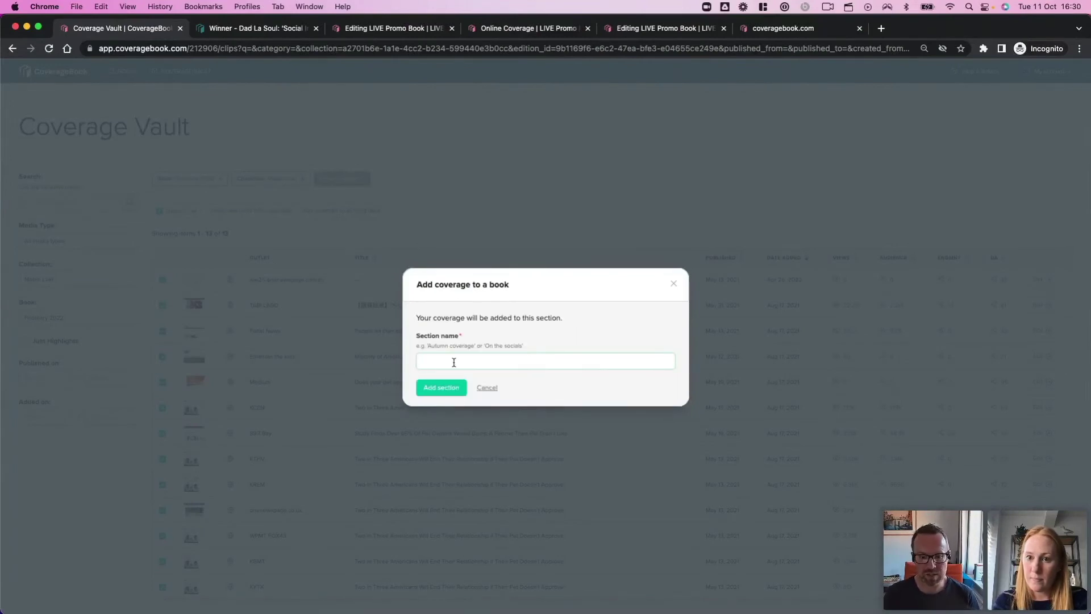
{"action": "type", "text": "F"}
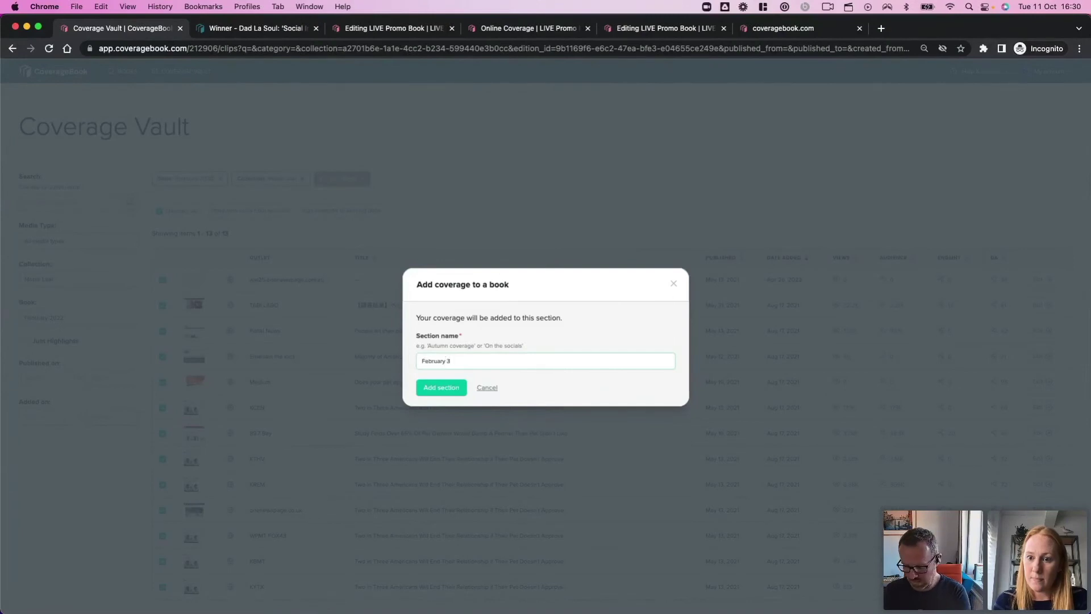
{"action": "type", "text": "ebruary 2022"}
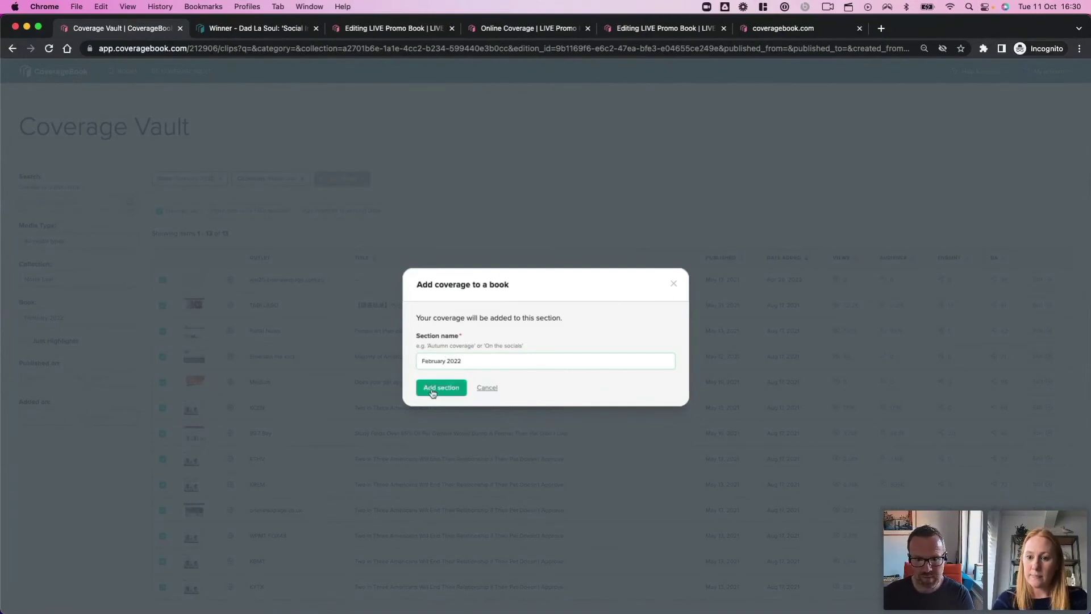
{"action": "left_click", "coordinate": [435, 389]}
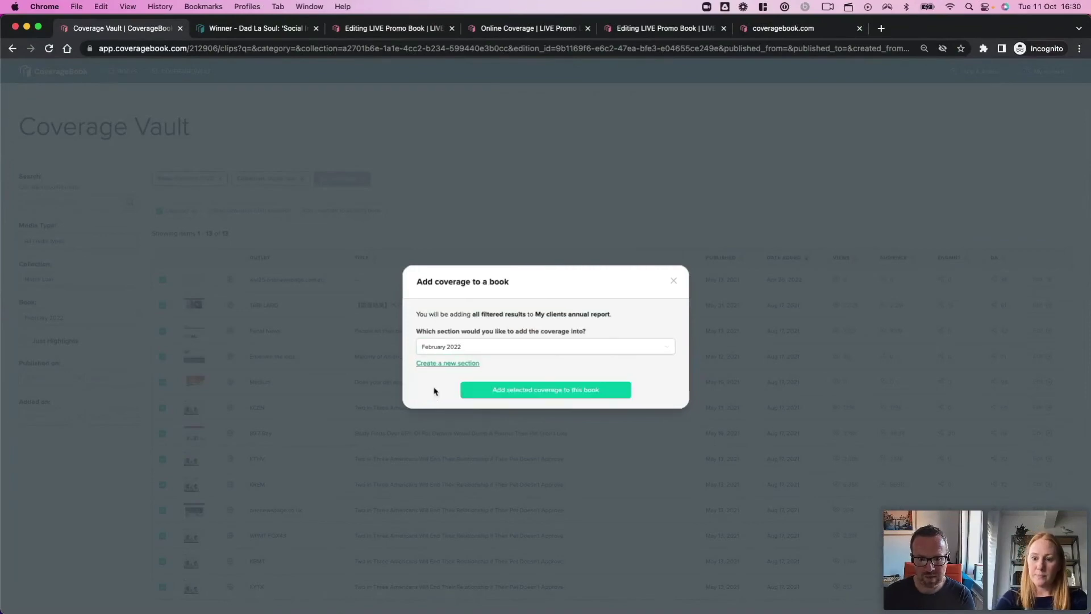
{"action": "left_click", "coordinate": [521, 392]}
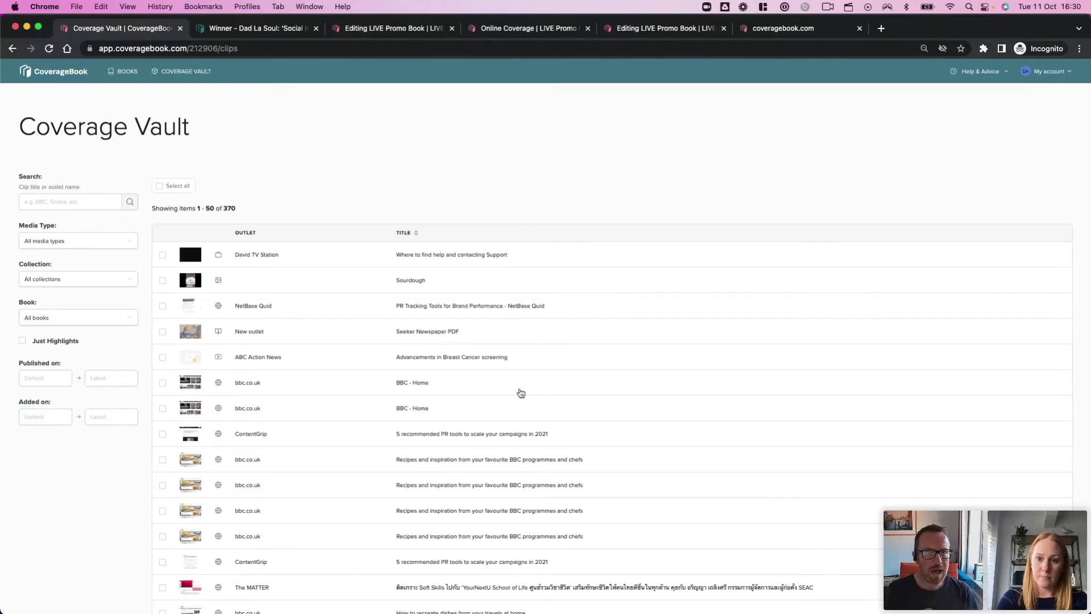
Step: Create a new book named "Annual Book" with no collection, and dismiss the coverage import prompt
{"action": "left_click", "coordinate": [121, 73]}
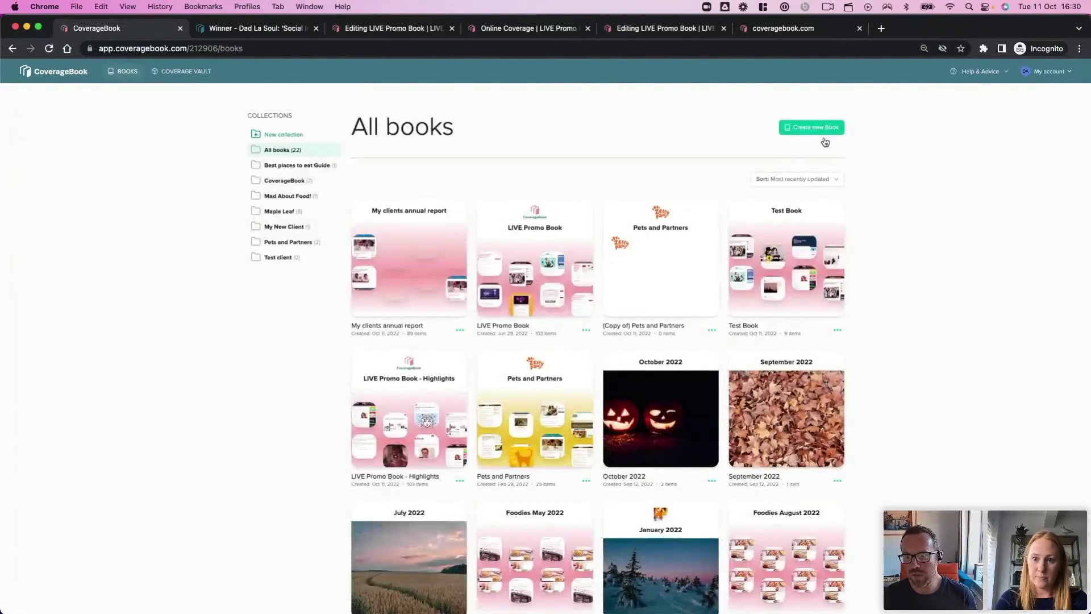
{"action": "left_click", "coordinate": [819, 127]}
{"action": "type", "text": "Ann"}
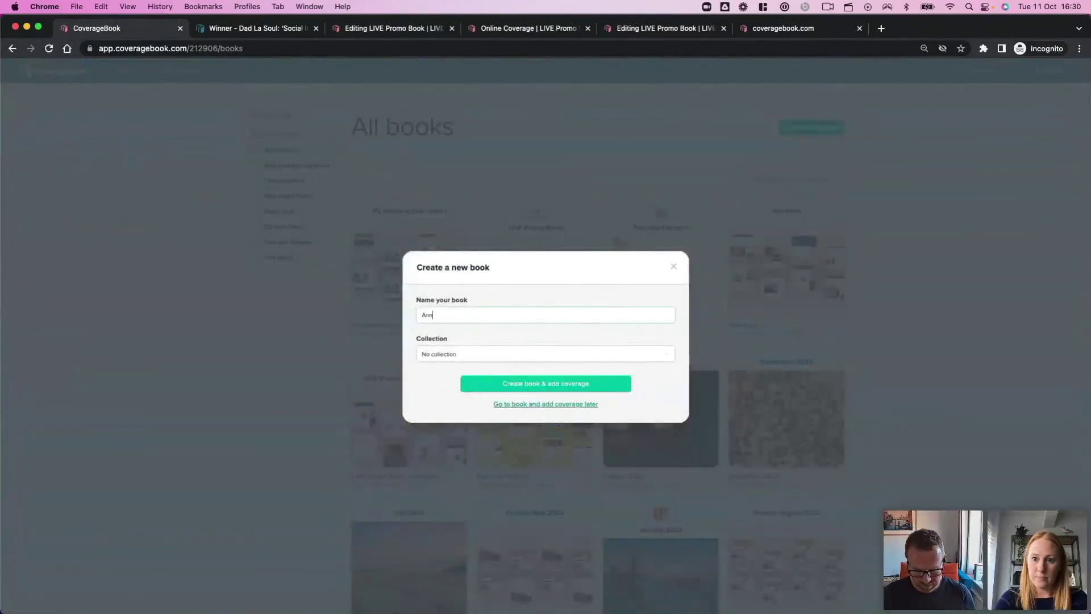
{"action": "type", "text": "ual"}
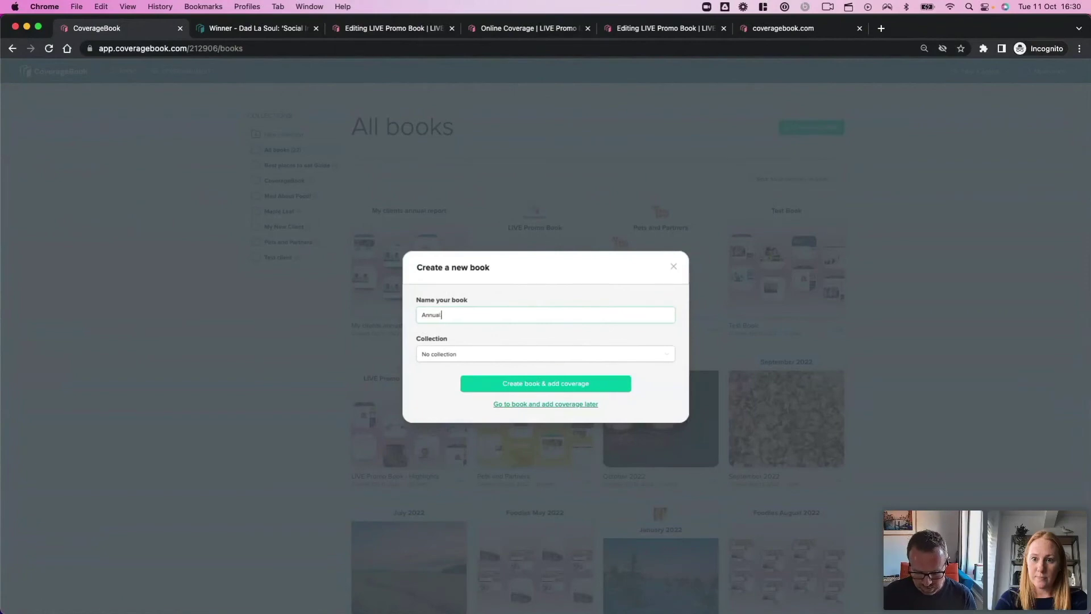
{"action": "type", "text": " Book"}
{"action": "key", "text": "Return"}
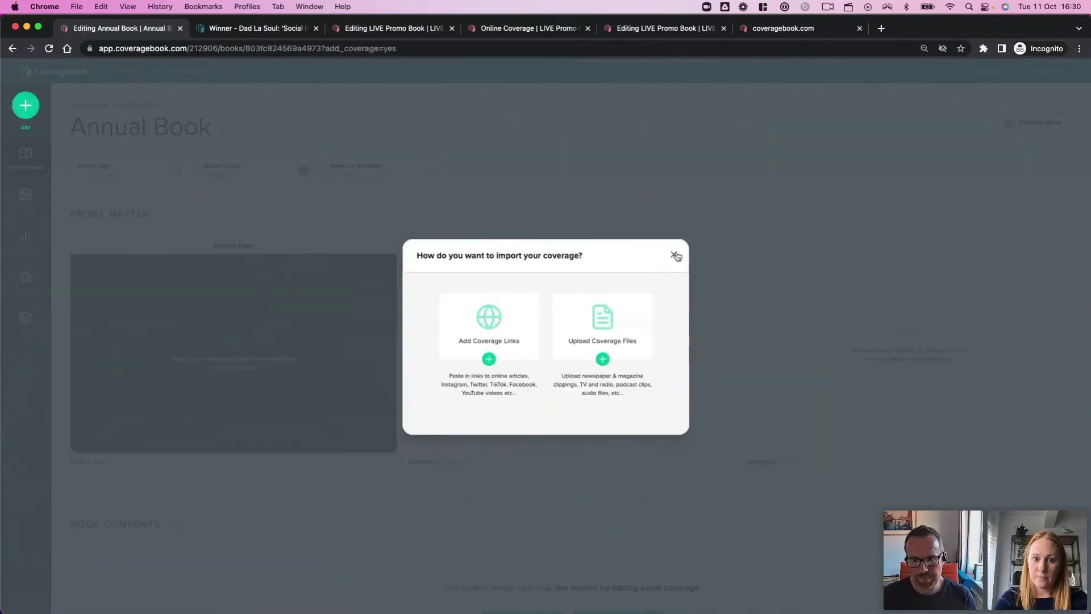
{"action": "left_click", "coordinate": [674, 256]}
Step: Add a section named "January" to the Annual Book
{"action": "mouse_move", "coordinate": [25, 105]}
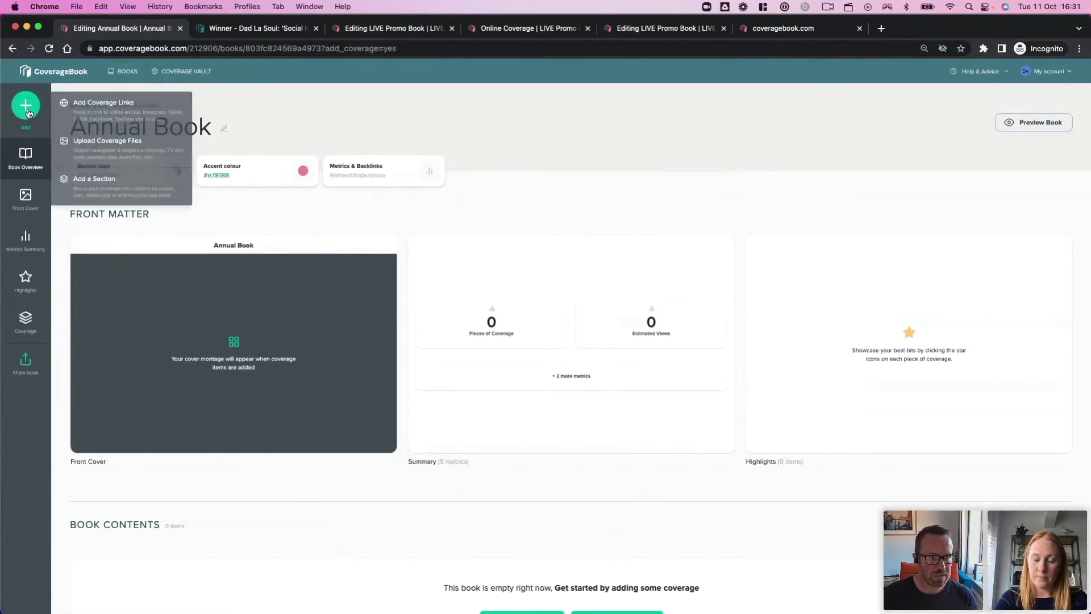
{"action": "left_click", "coordinate": [88, 180]}
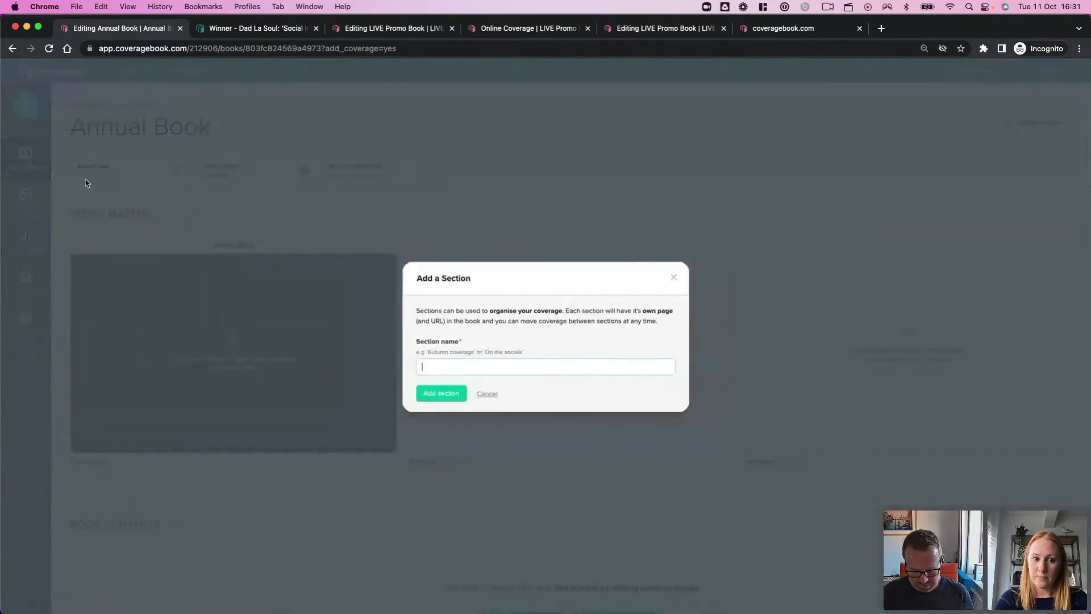
{"action": "type", "text": "January"}
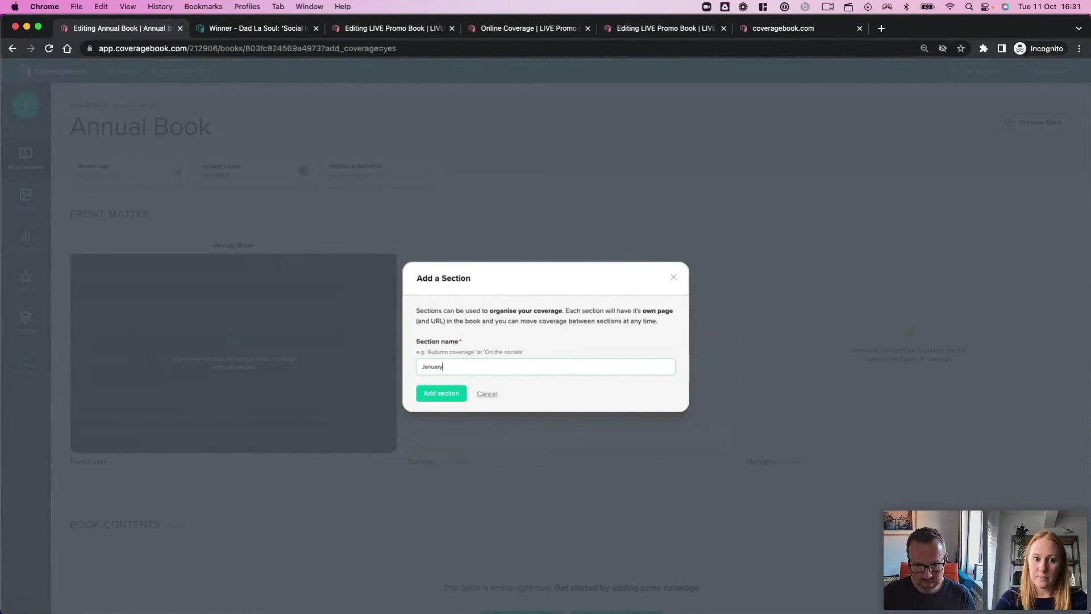
{"action": "key", "text": "Return"}
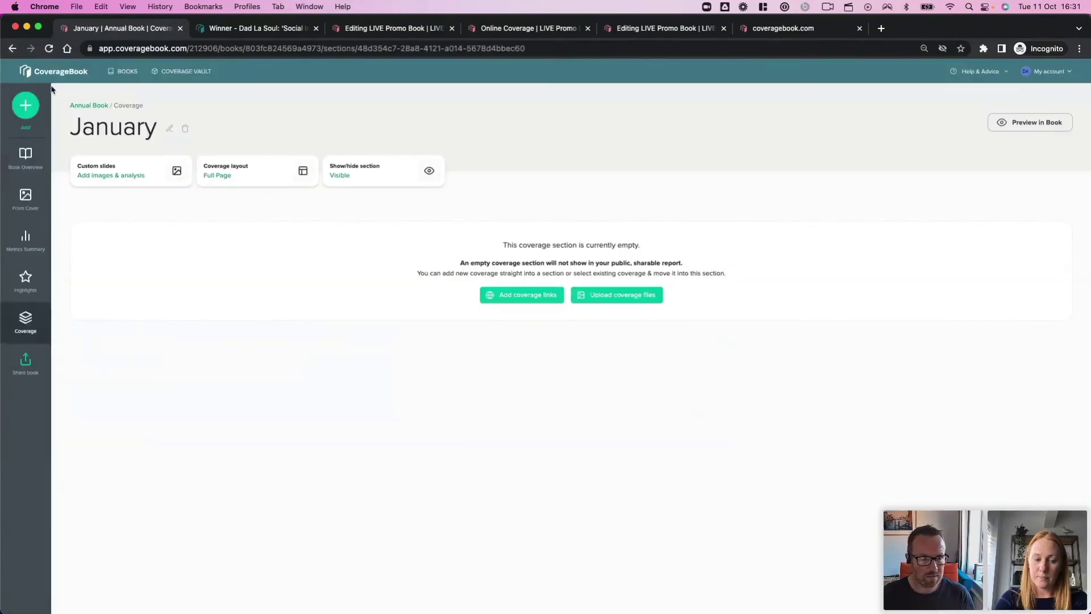
{"action": "mouse_move", "coordinate": [38, 103]}
{"action": "left_click", "coordinate": [99, 111]}
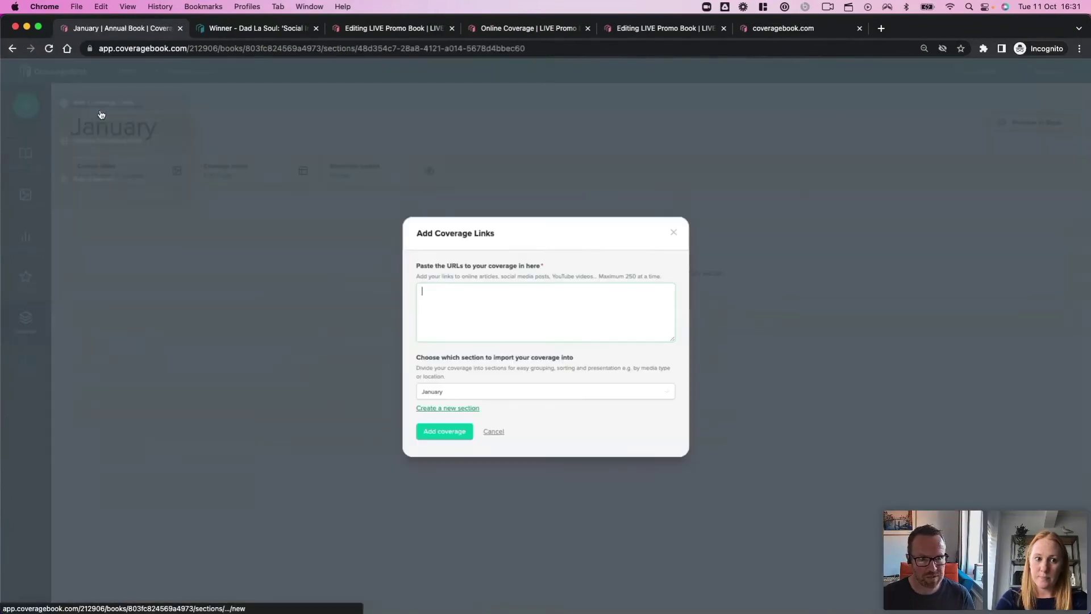
{"action": "left_click", "coordinate": [674, 232]}
Step: Add a section named "February" to the Annual Book
{"action": "mouse_move", "coordinate": [34, 110]}
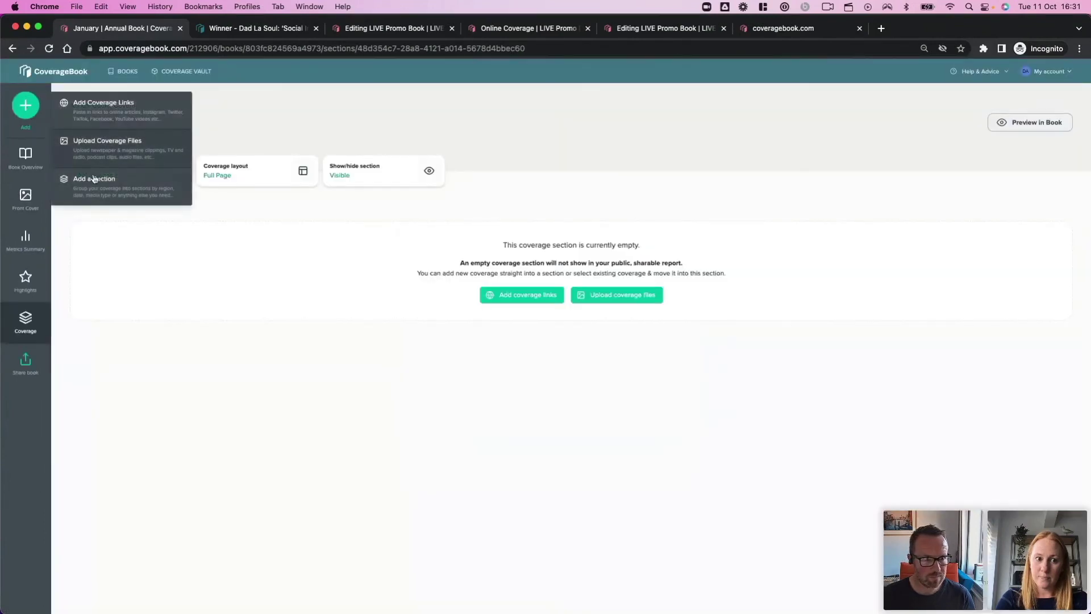
{"action": "left_click", "coordinate": [99, 180]}
{"action": "type", "text": "Feb"}
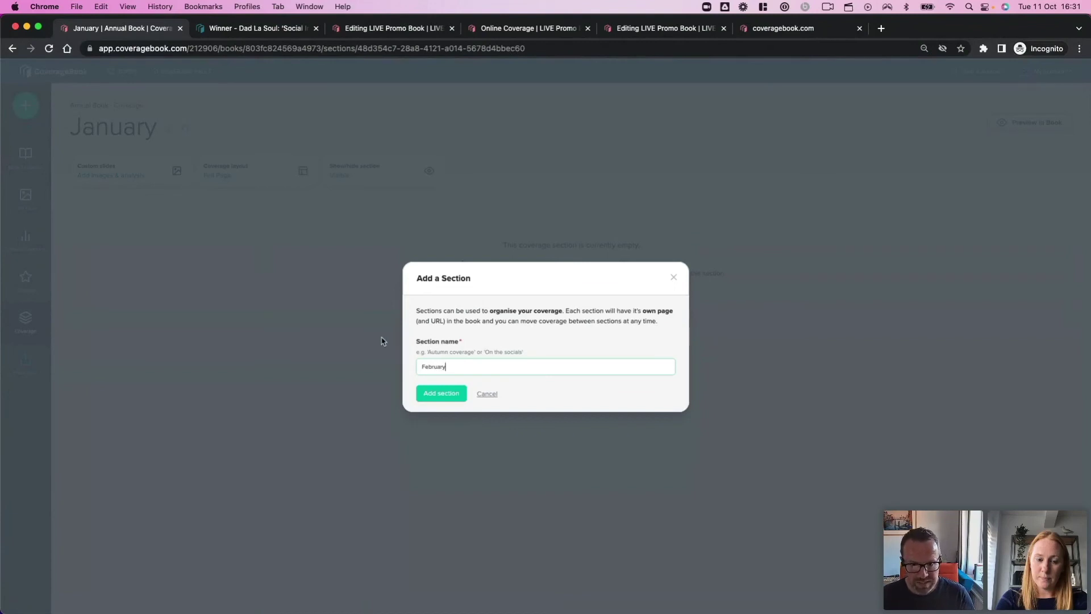
{"action": "type", "text": "ruary"}
{"action": "left_click", "coordinate": [434, 393]}
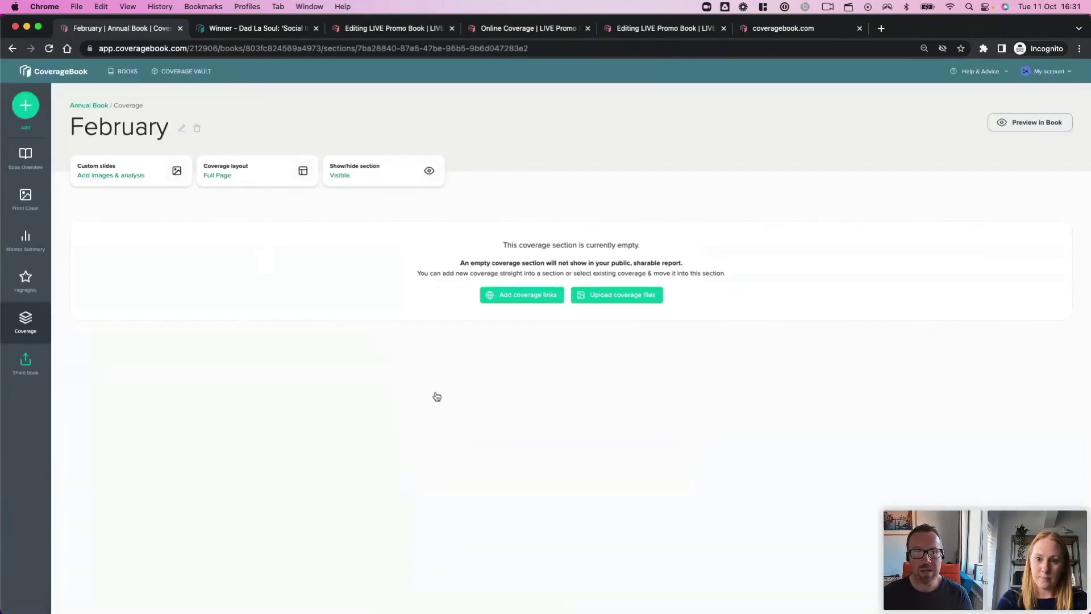
Step: Filter the Coverage Vault to the "Mad About Food!" collection and the "Foodies May 2022" book, and select all the results
{"action": "left_click", "coordinate": [183, 72]}
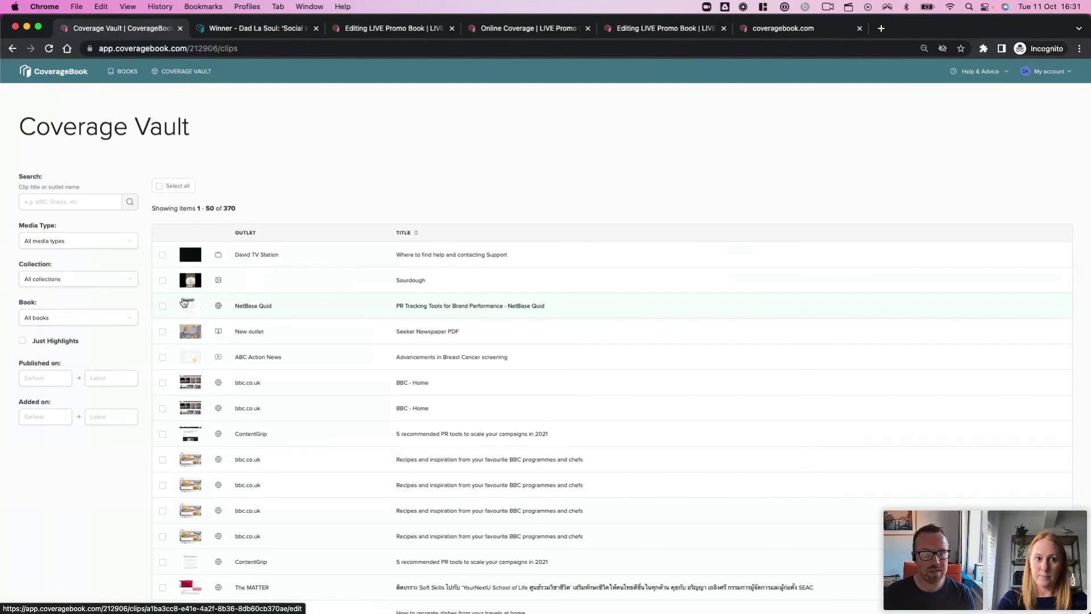
{"action": "left_click", "coordinate": [45, 280]}
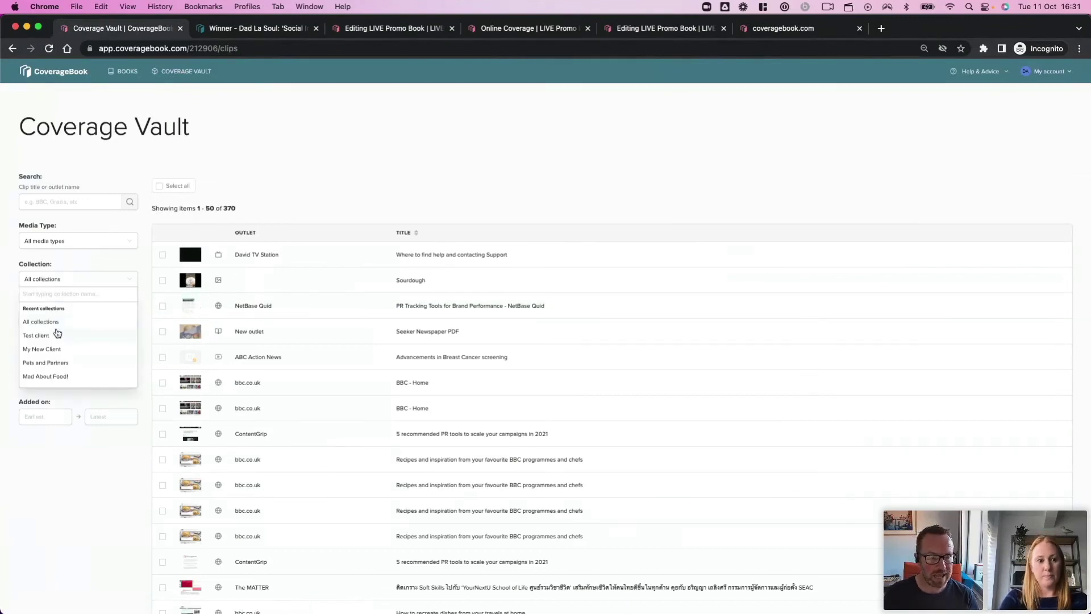
{"action": "left_click", "coordinate": [56, 377]}
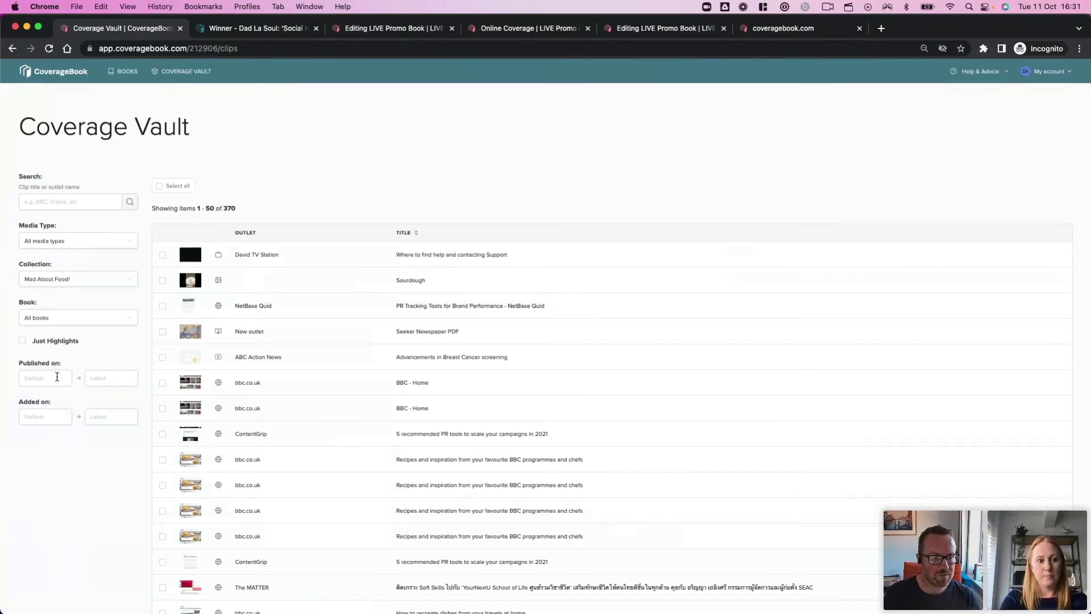
{"action": "left_click", "coordinate": [54, 317]}
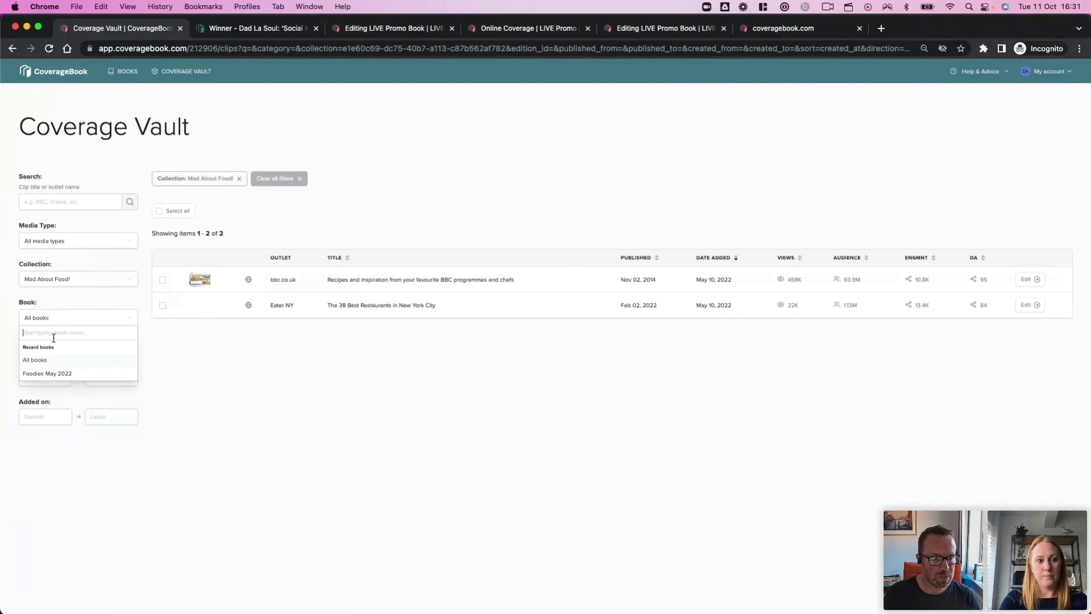
{"action": "left_click", "coordinate": [52, 369]}
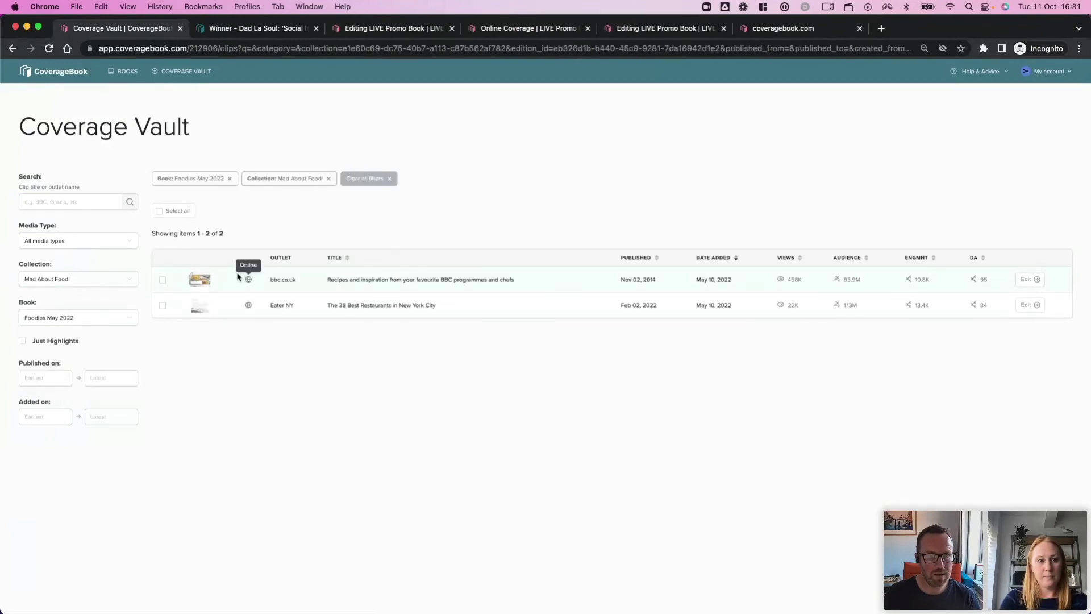
{"action": "left_click", "coordinate": [160, 212]}
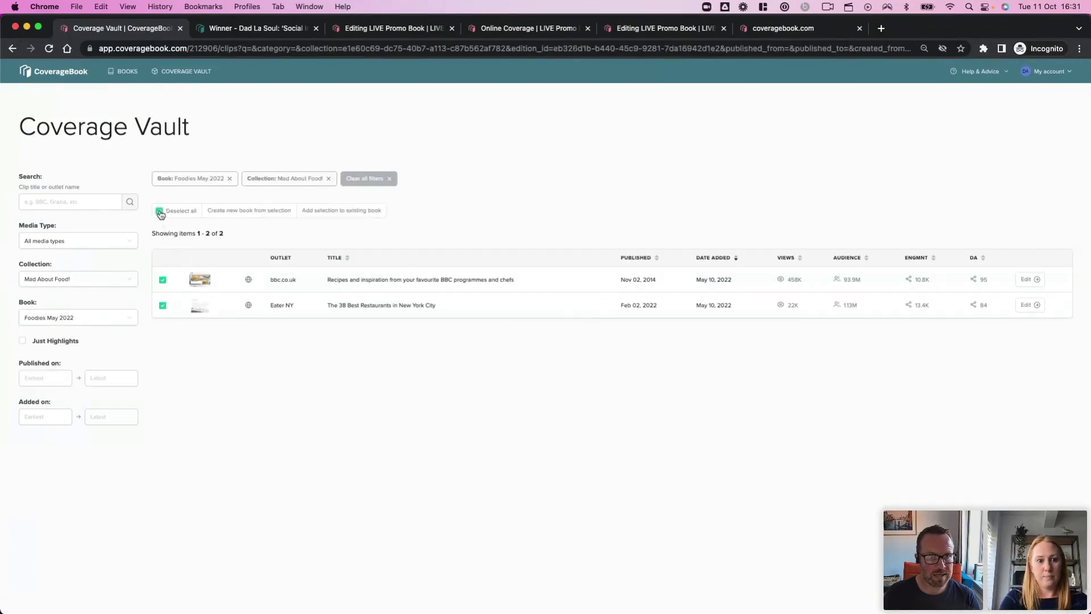
Step: Add the selected coverage to the January section of the existing Annual Book
{"action": "left_click", "coordinate": [341, 211]}
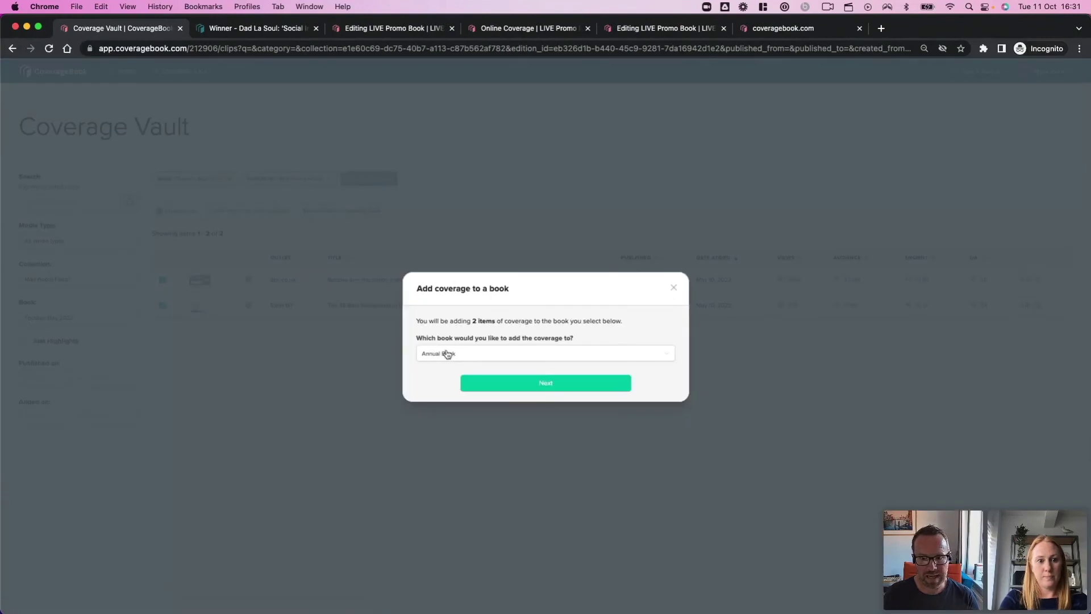
{"action": "left_click", "coordinate": [469, 382]}
{"action": "left_click", "coordinate": [472, 347]}
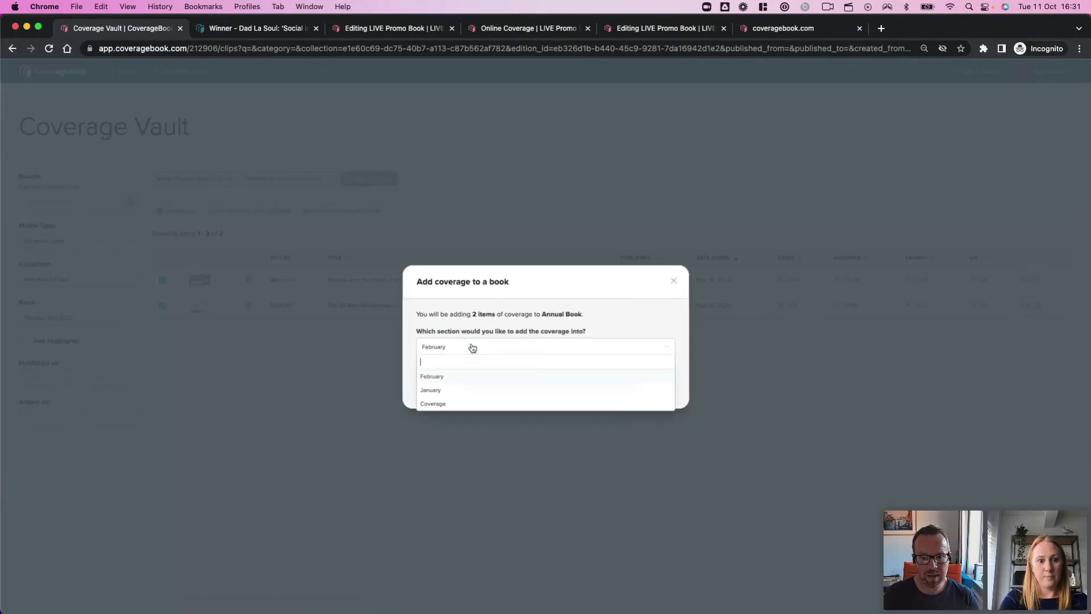
{"action": "left_click", "coordinate": [464, 391]}
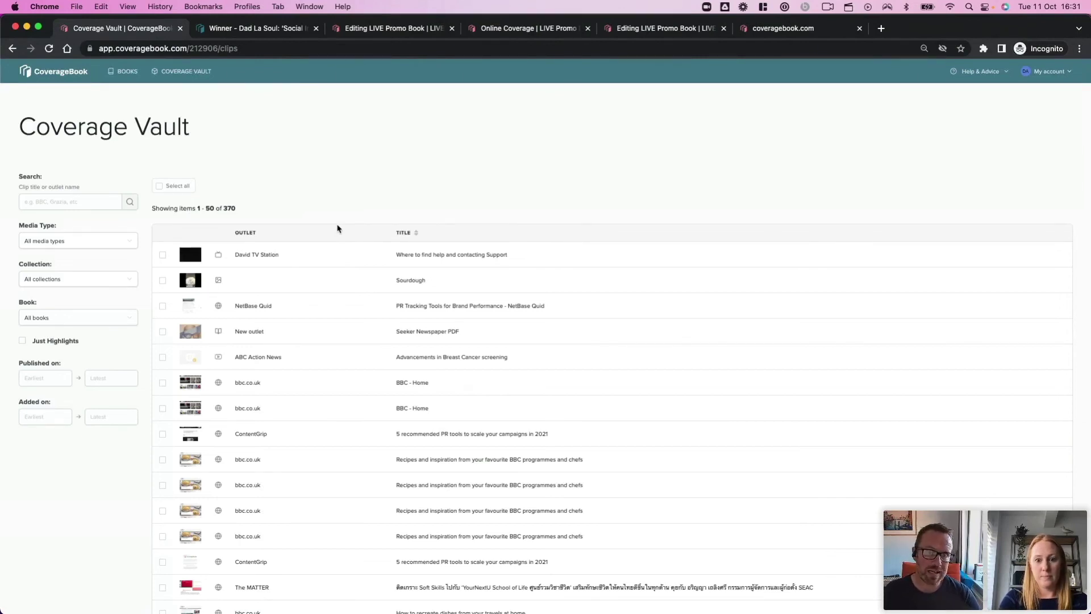
Step: View the list of all books, and return to the Coverage Vault to look over the available collection filters
{"action": "left_click", "coordinate": [125, 73]}
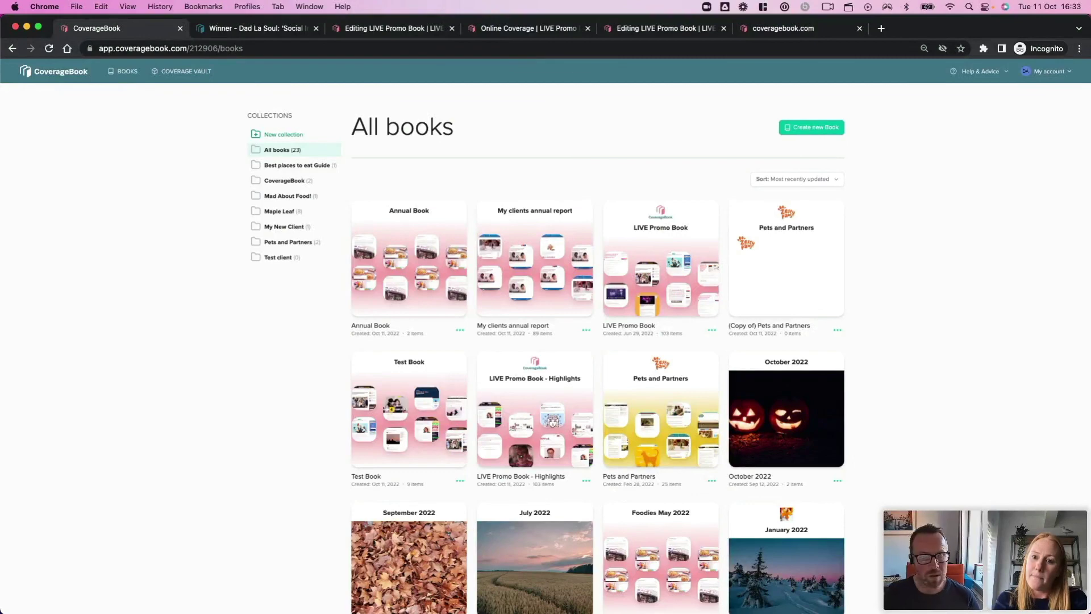
{"action": "left_click", "coordinate": [183, 77]}
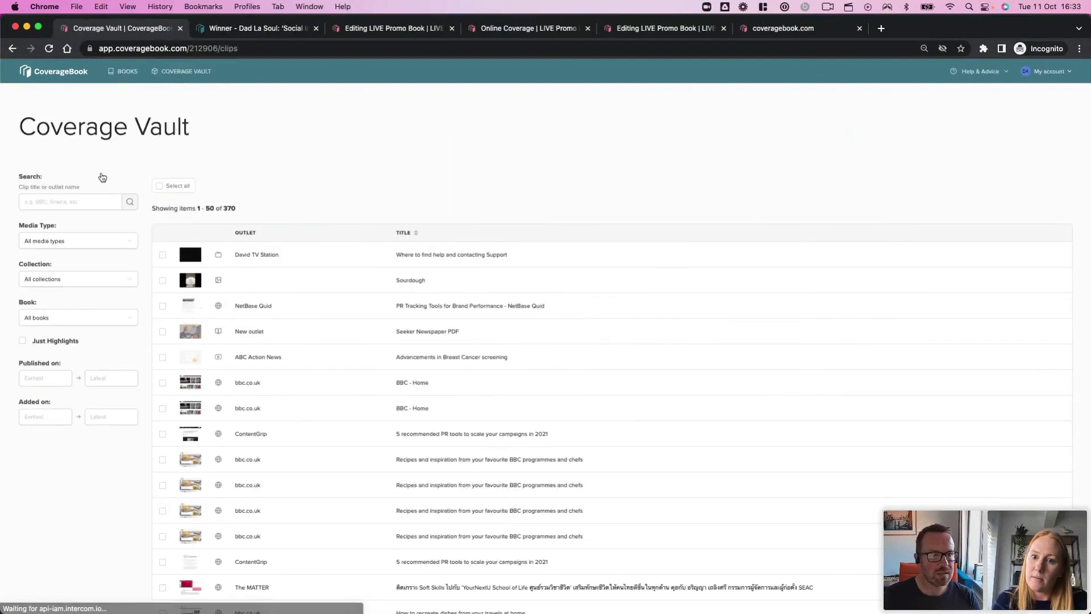
{"action": "left_click", "coordinate": [63, 281]}
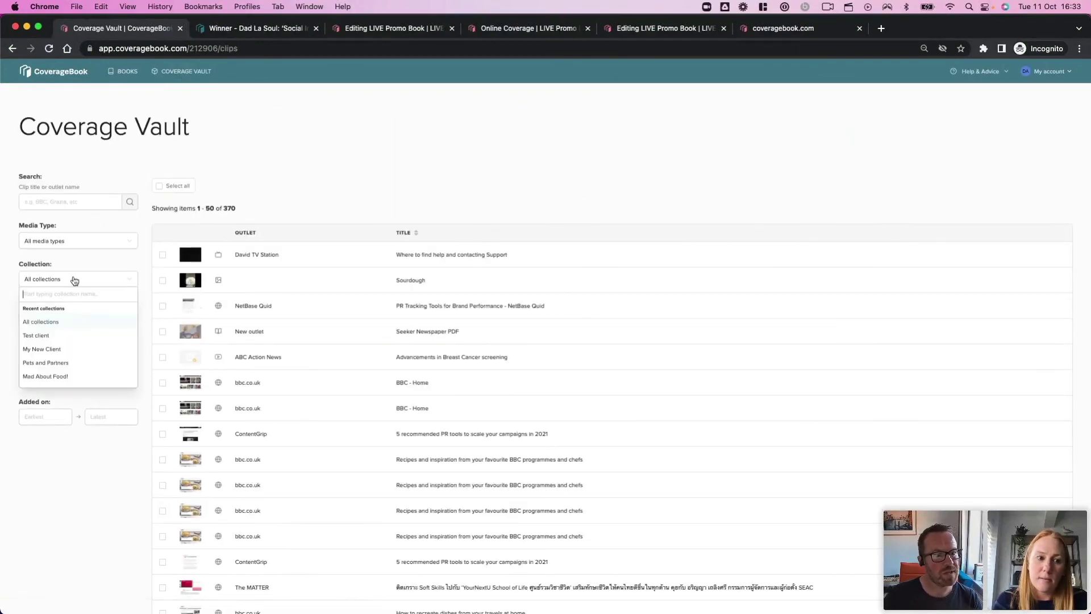
{"action": "left_click", "coordinate": [72, 279]}
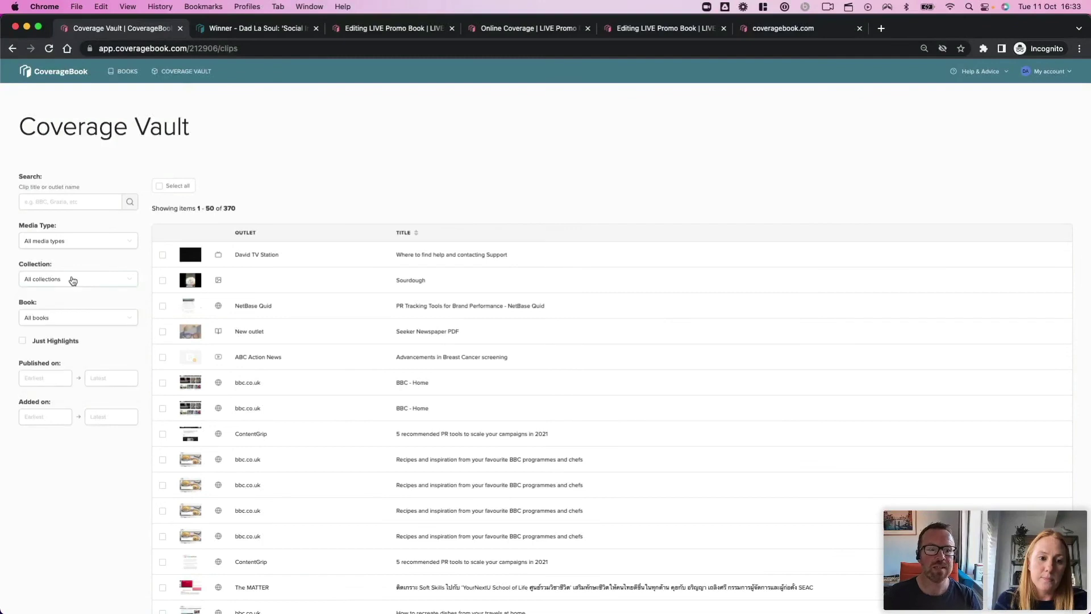